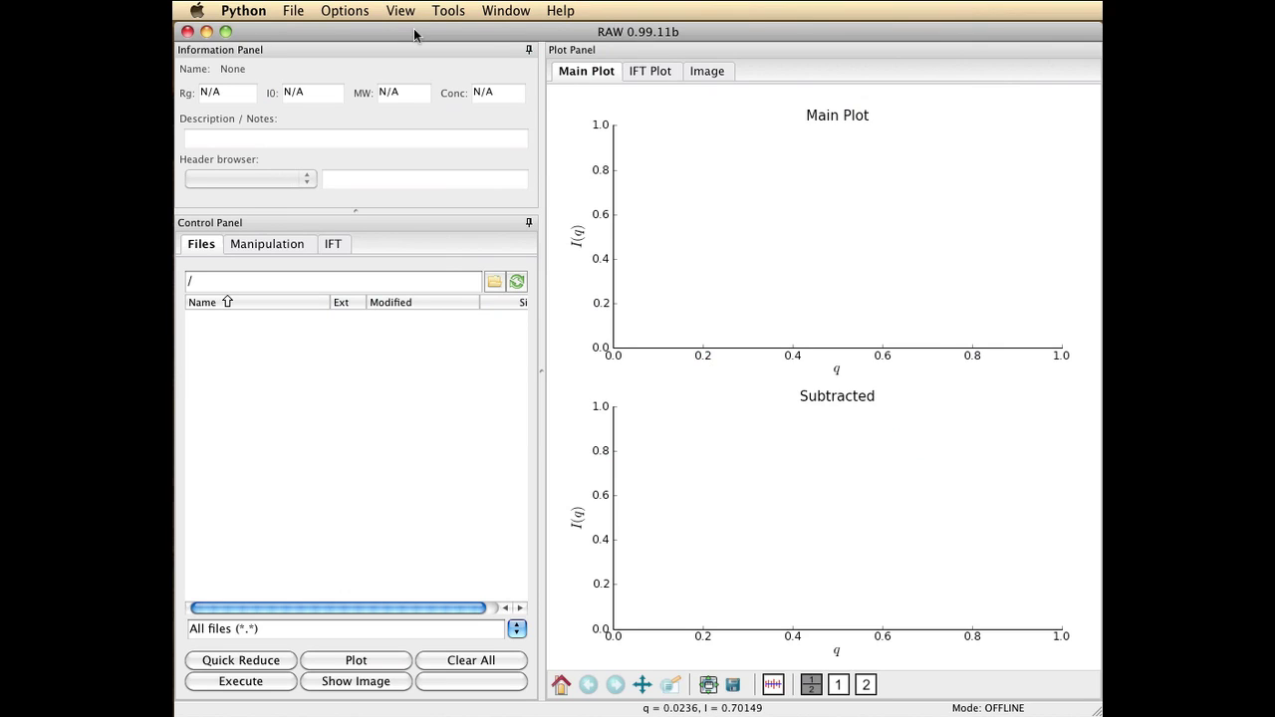
Step: In Advanced Options, choose Pilatus as the image format and F2, CHESS as the header file format
left_click(353, 14)
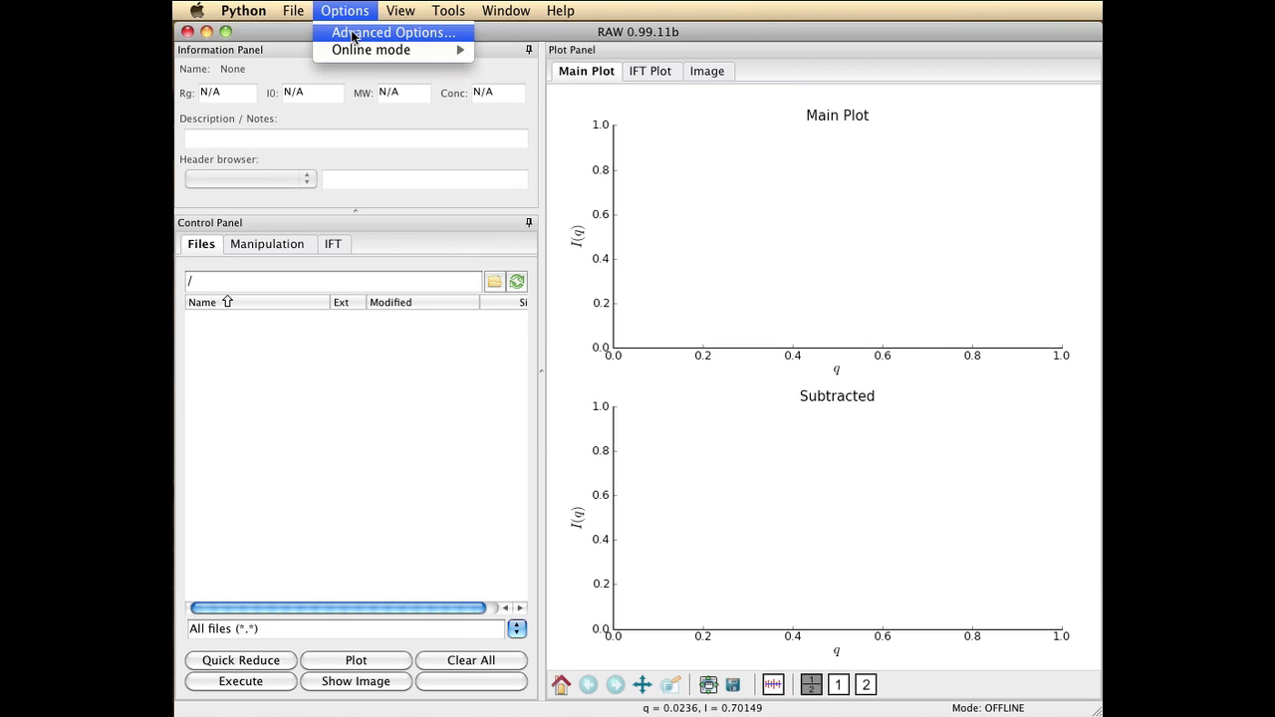
left_click(353, 33)
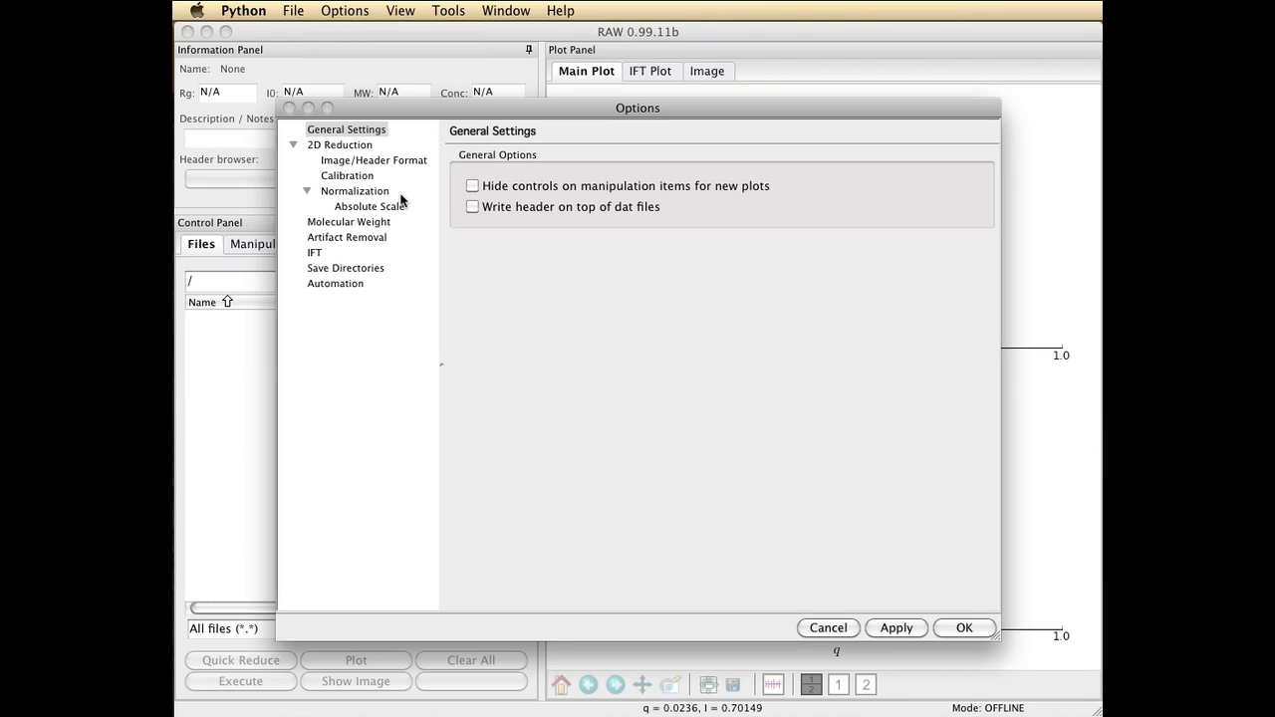
left_click(353, 162)
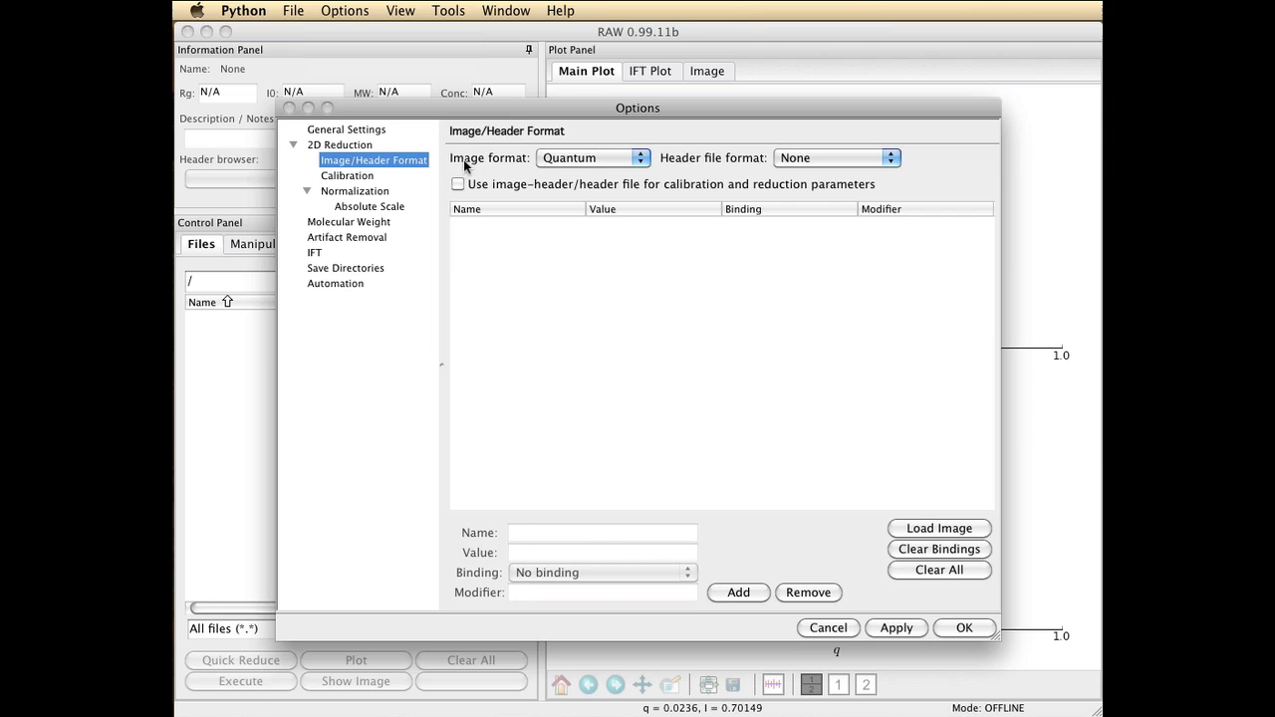
left_click(635, 156)
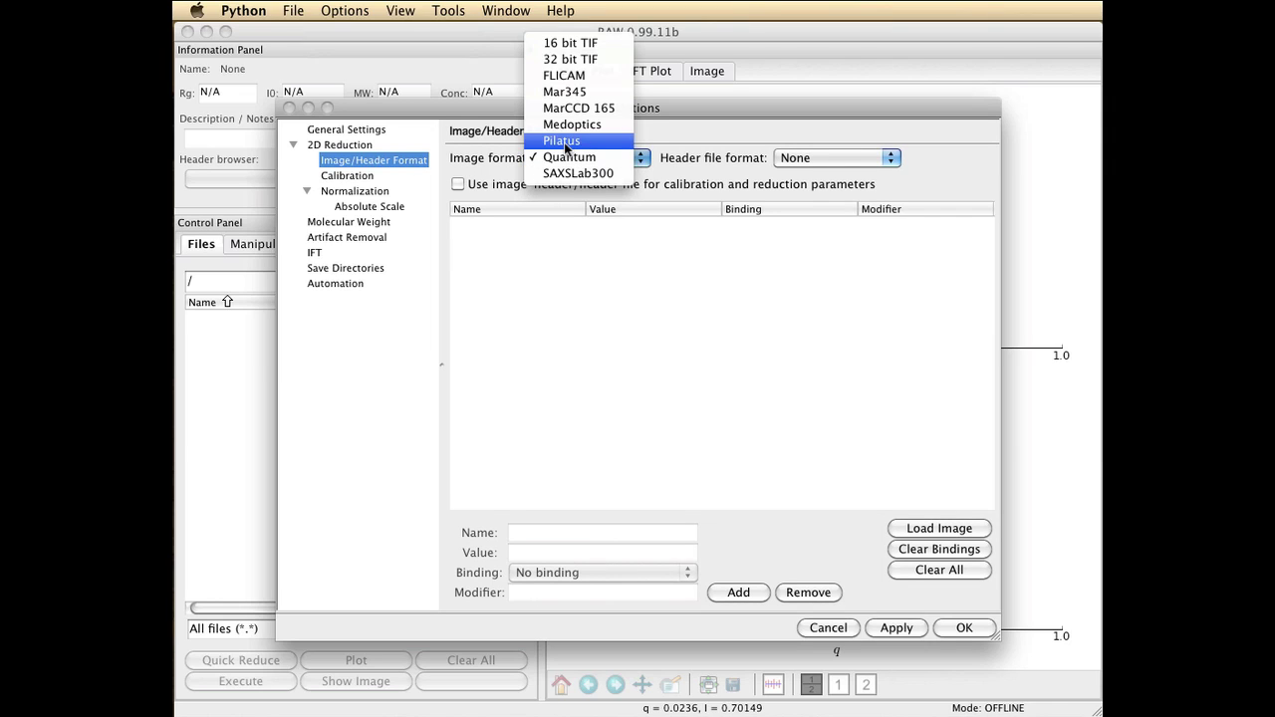
left_click(564, 142)
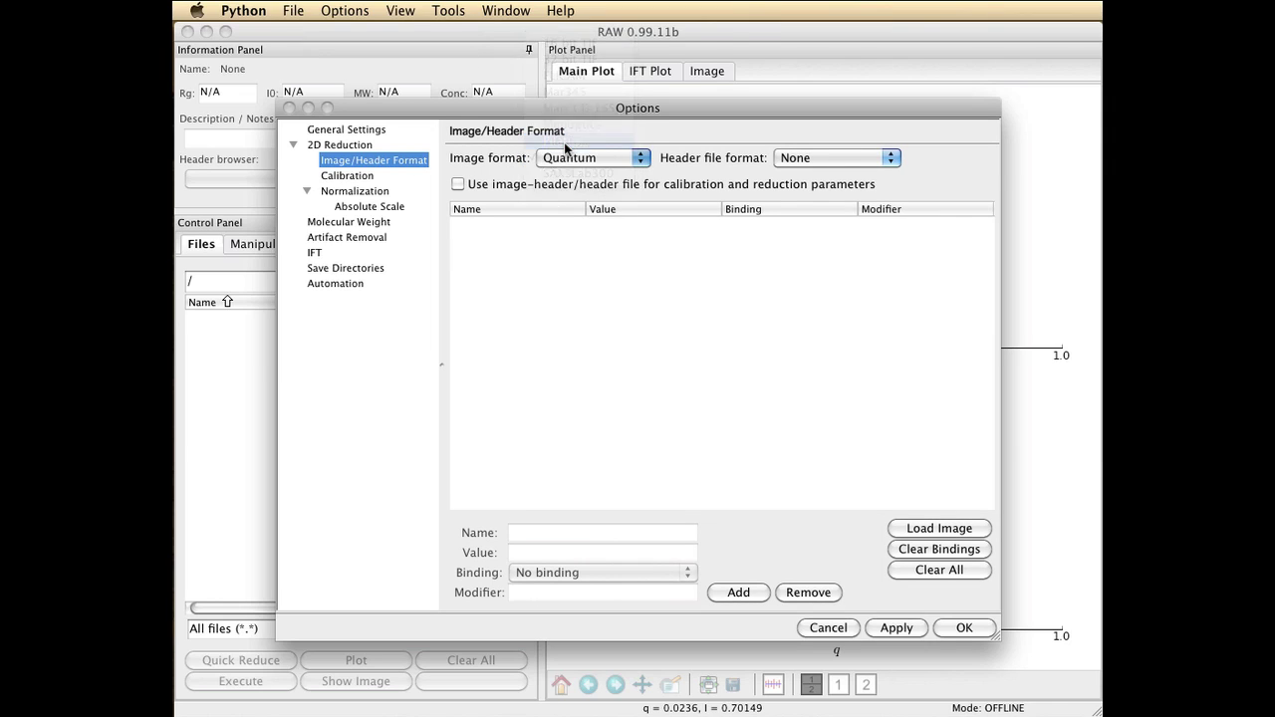
left_click(863, 155)
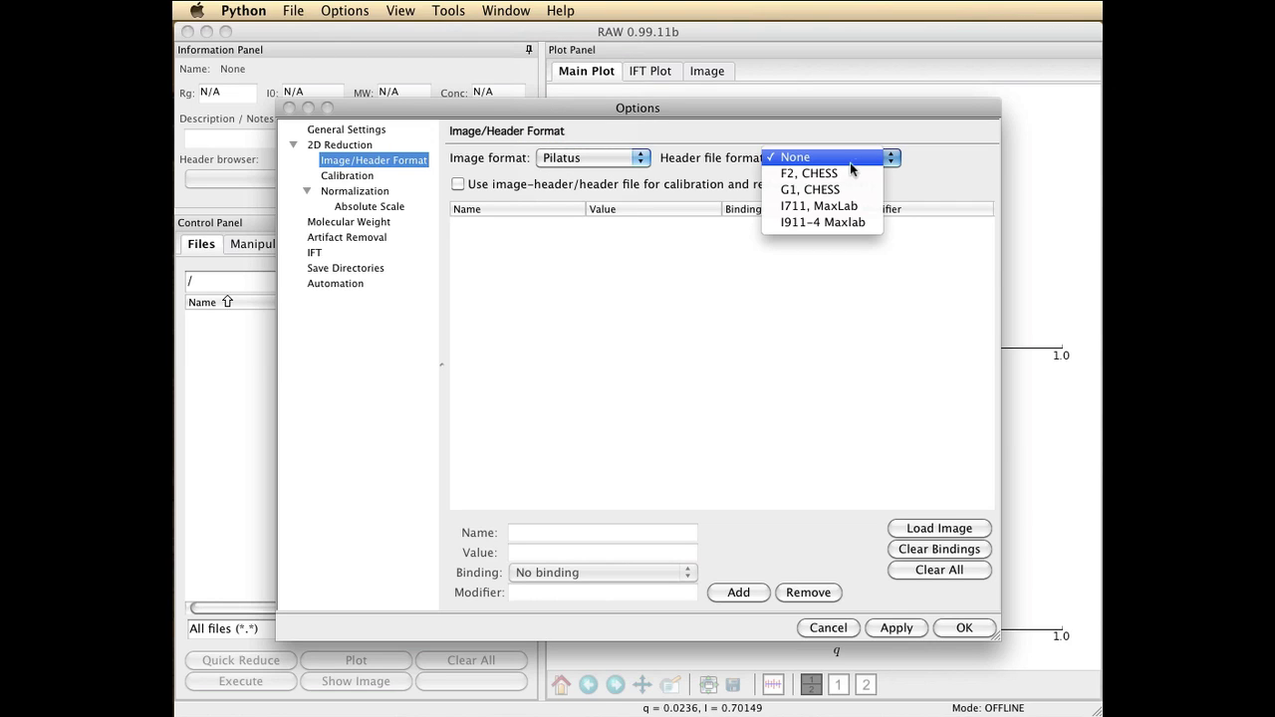
left_click(843, 168)
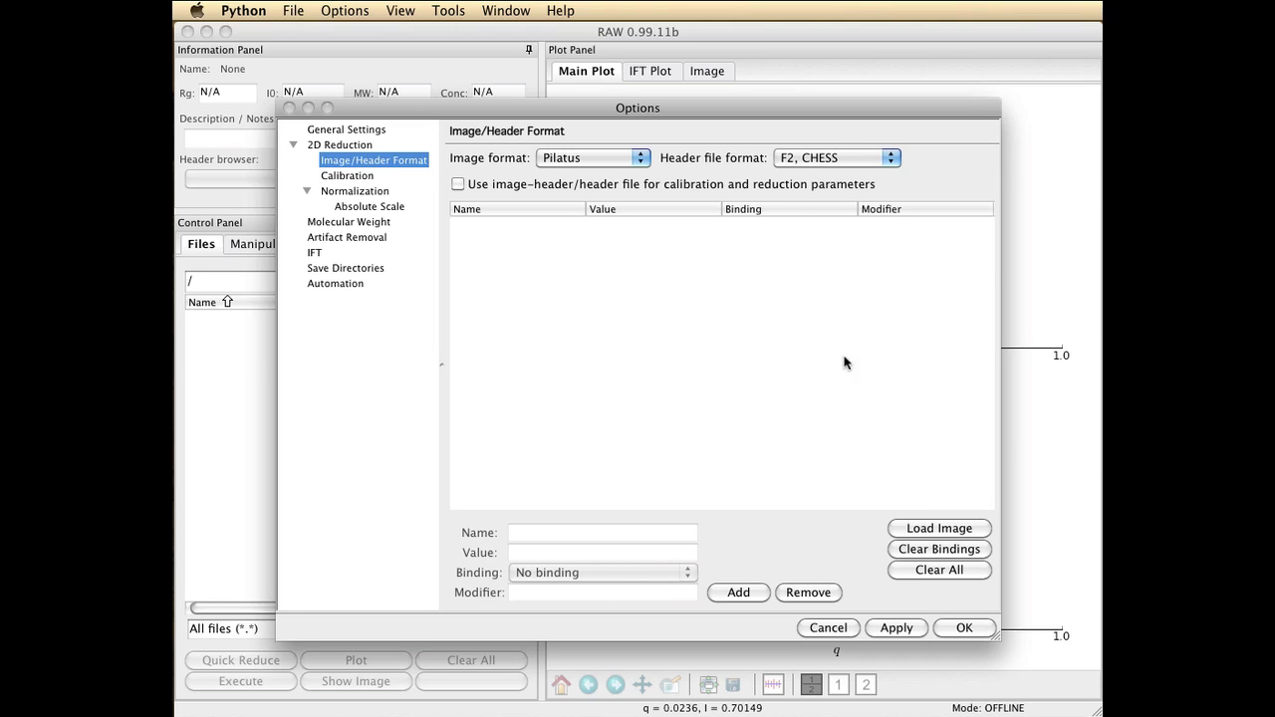
Step: Load header values from Desktop/standards/AgBeh_A1_4_001.tif and apply the format settings
left_click(947, 531)
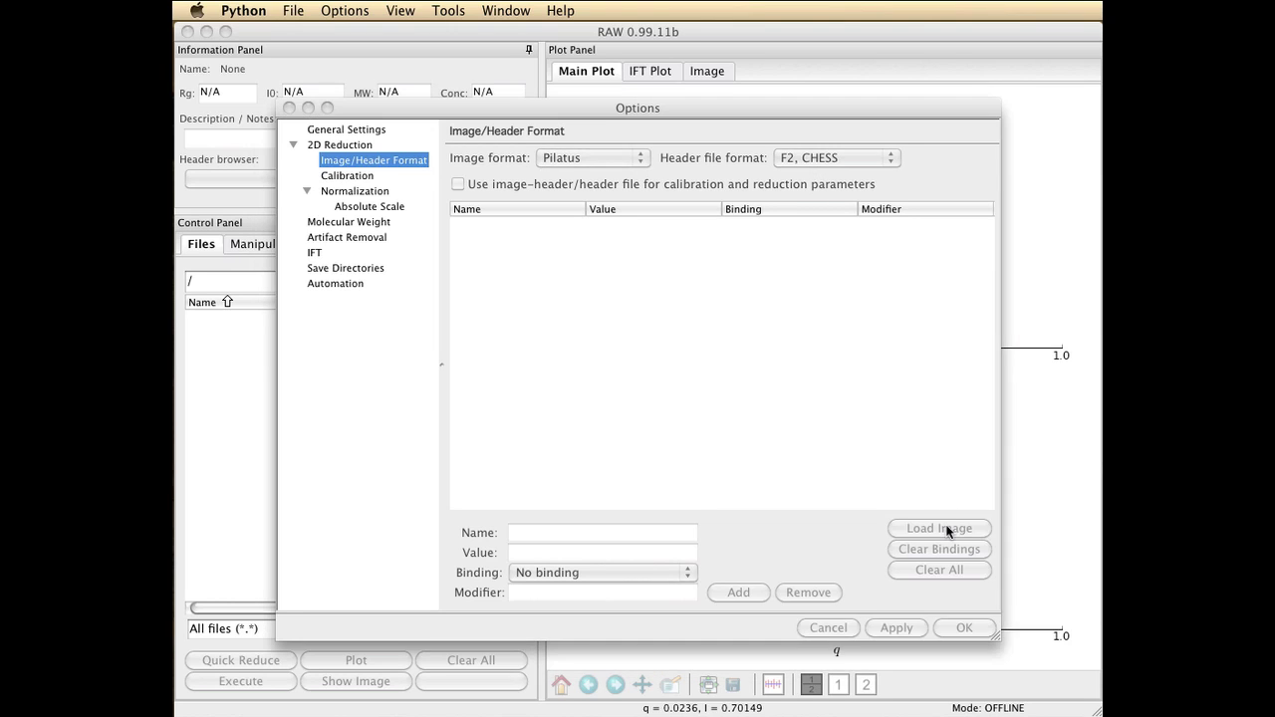
left_click_drag(716, 172, 432, 81)
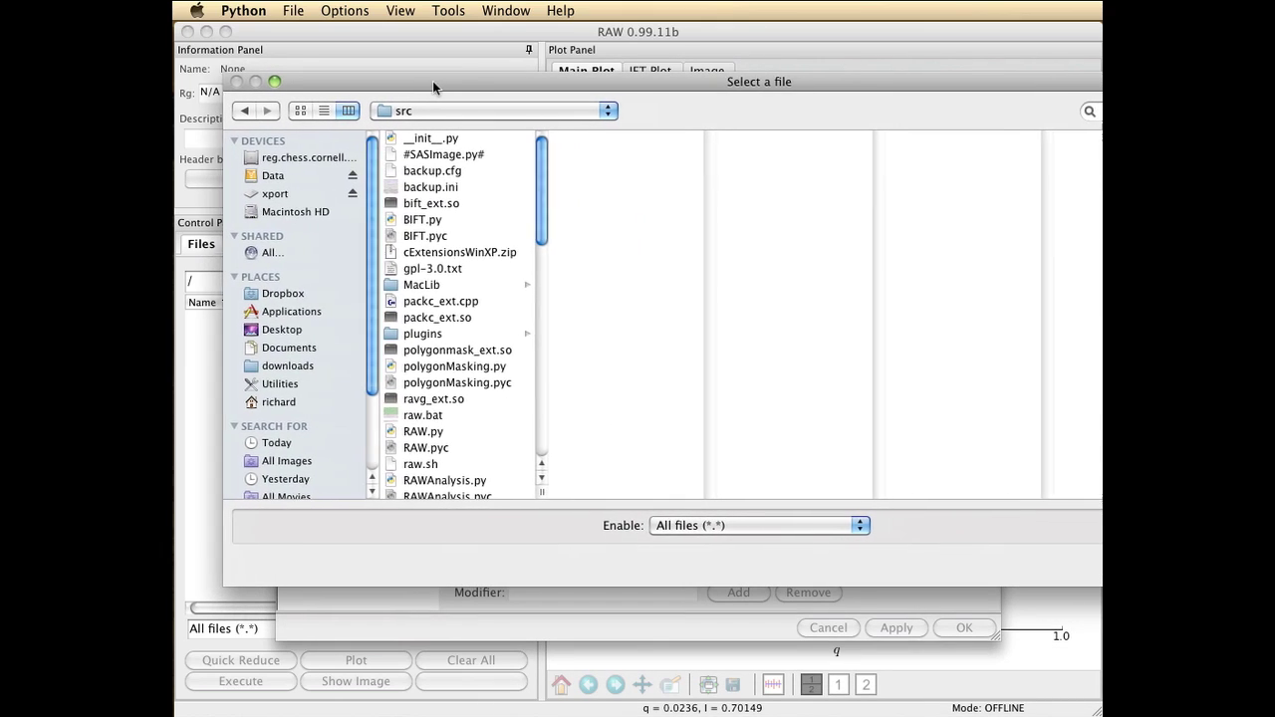
left_click(261, 328)
left_click_drag(527, 155, 524, 466)
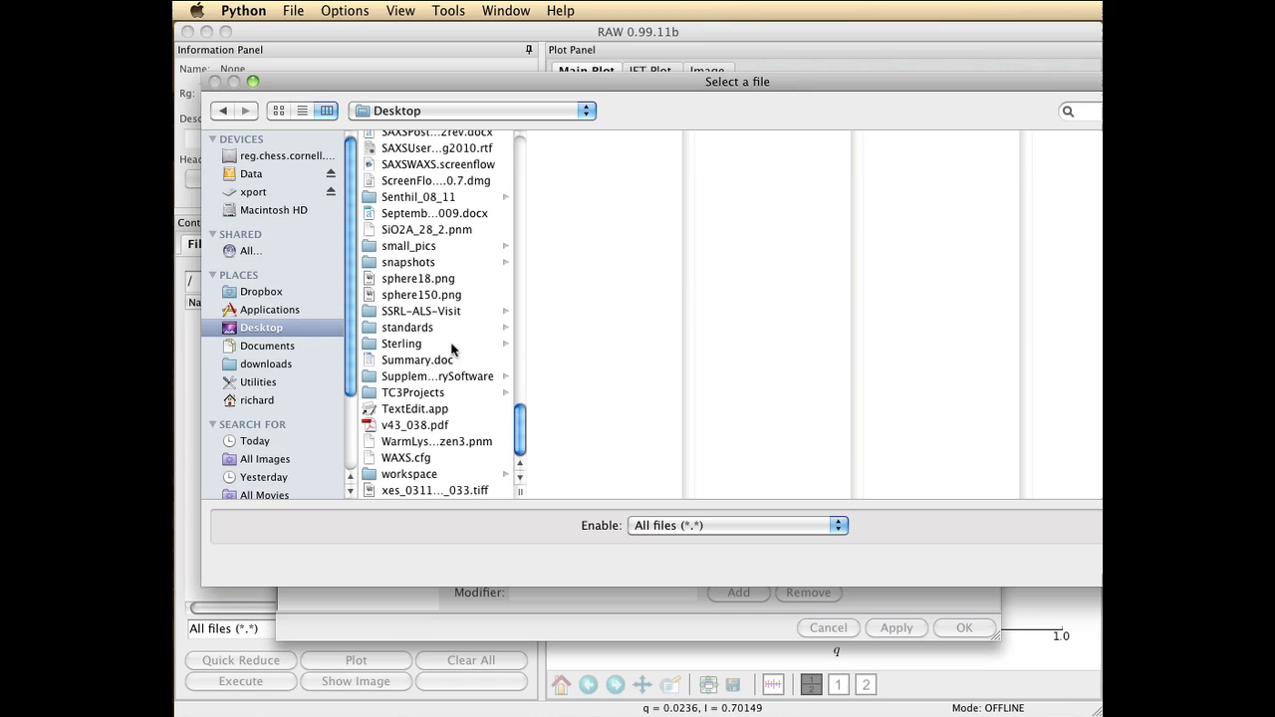
left_click(412, 329)
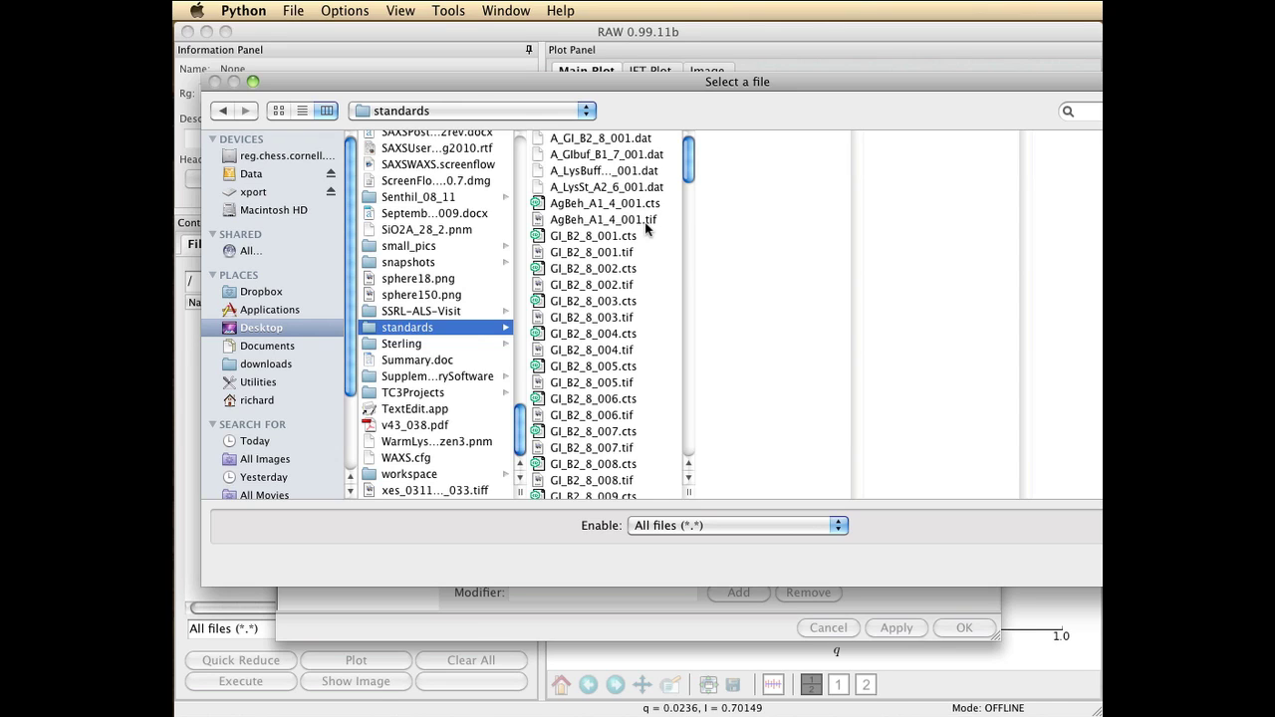
left_click(604, 227)
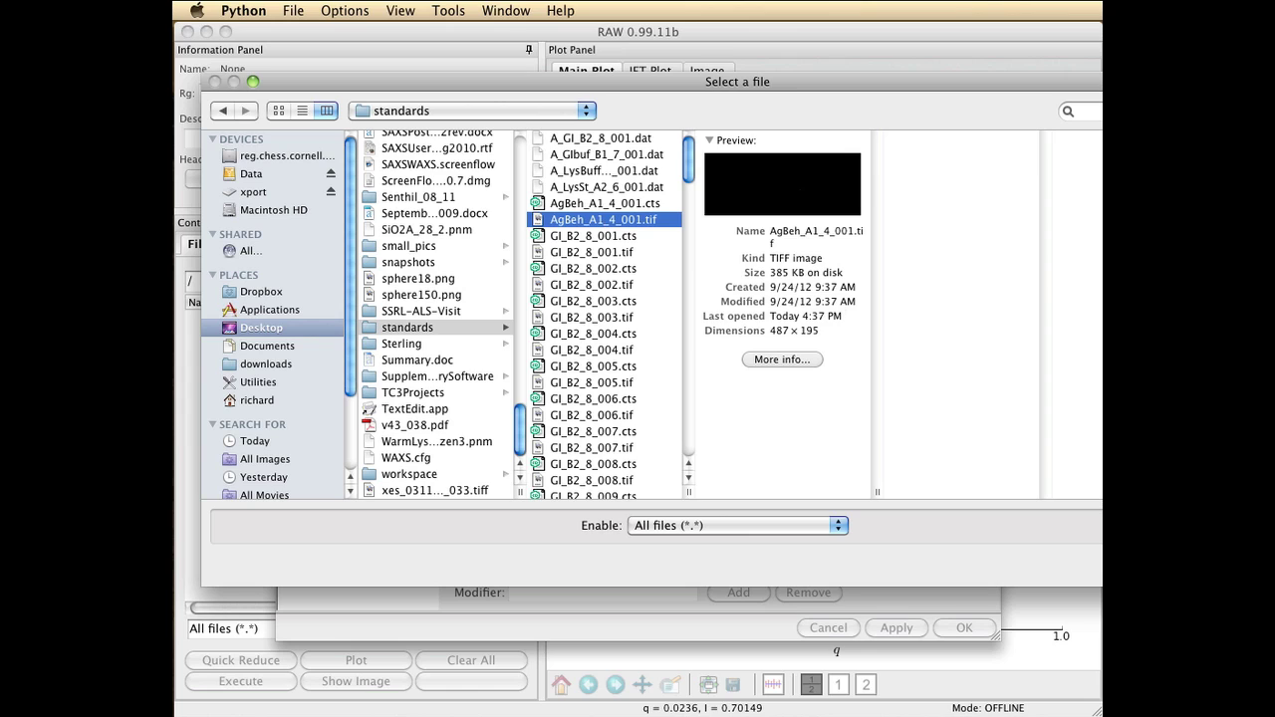
key("Return")
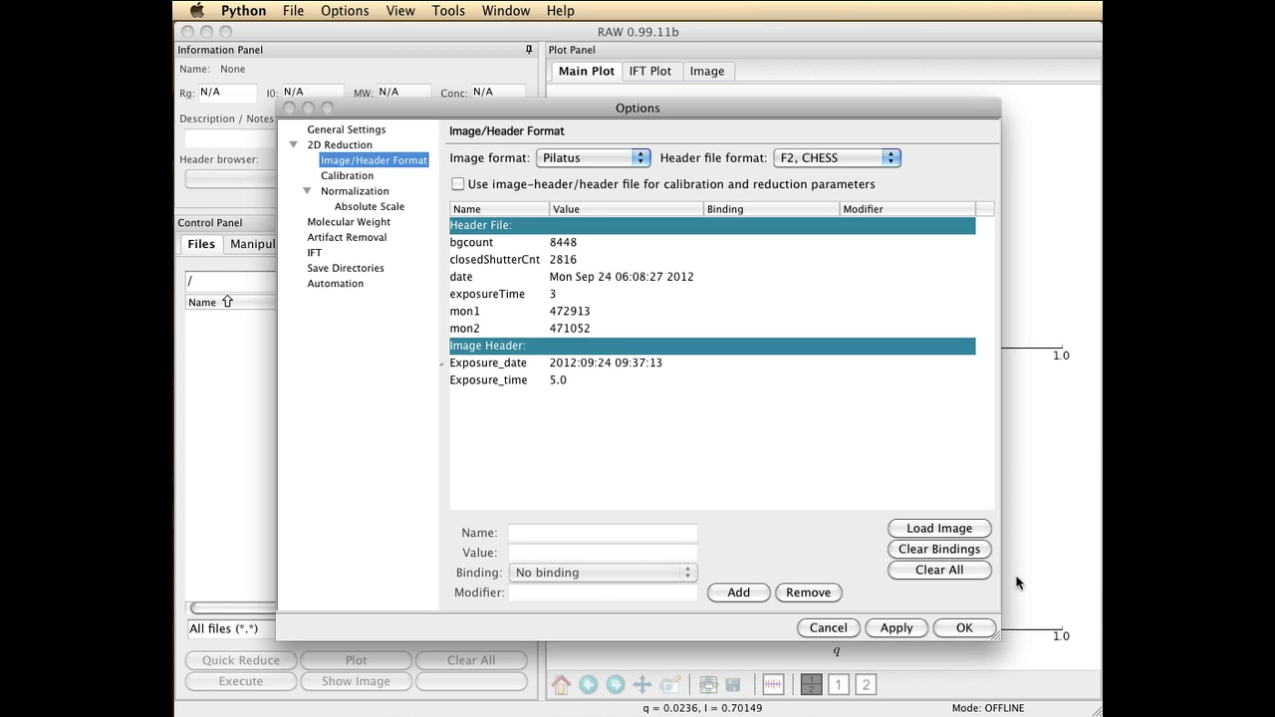
left_click(894, 627)
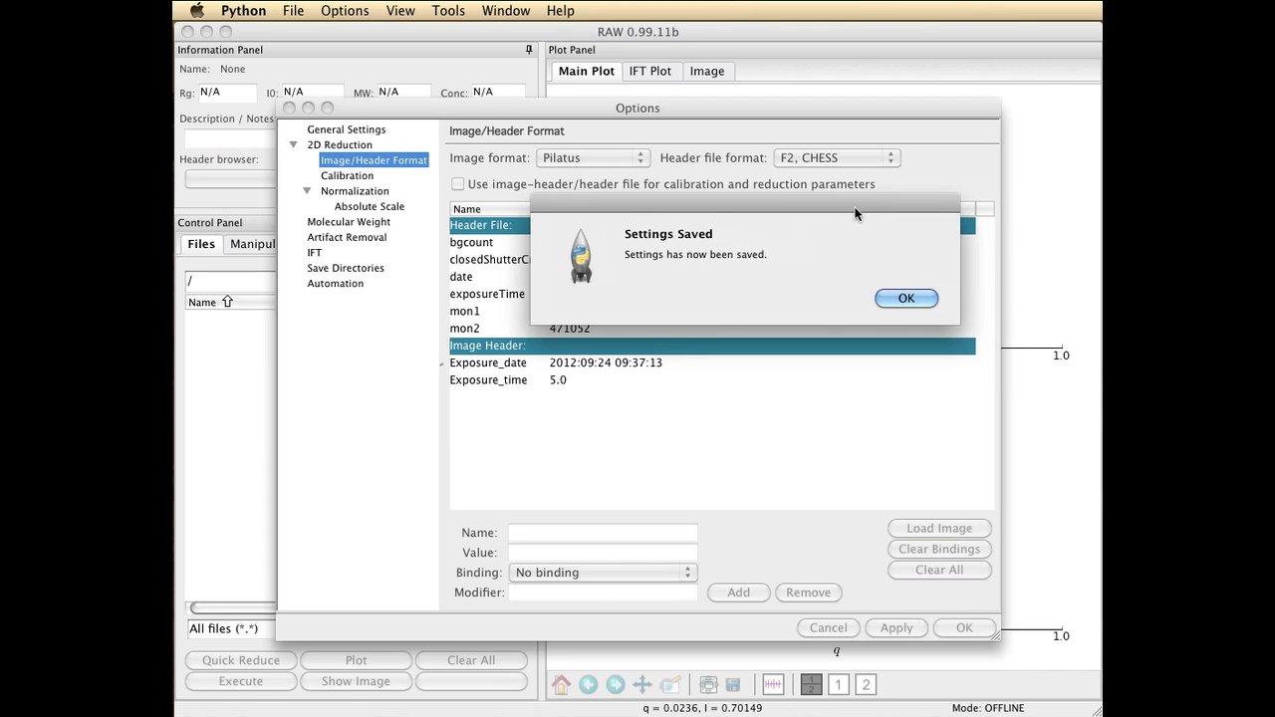
Step: Apply calibration with binning size 1, wavelength 1.2548 Å and detector pixel size 172.0 µm
left_click(894, 300)
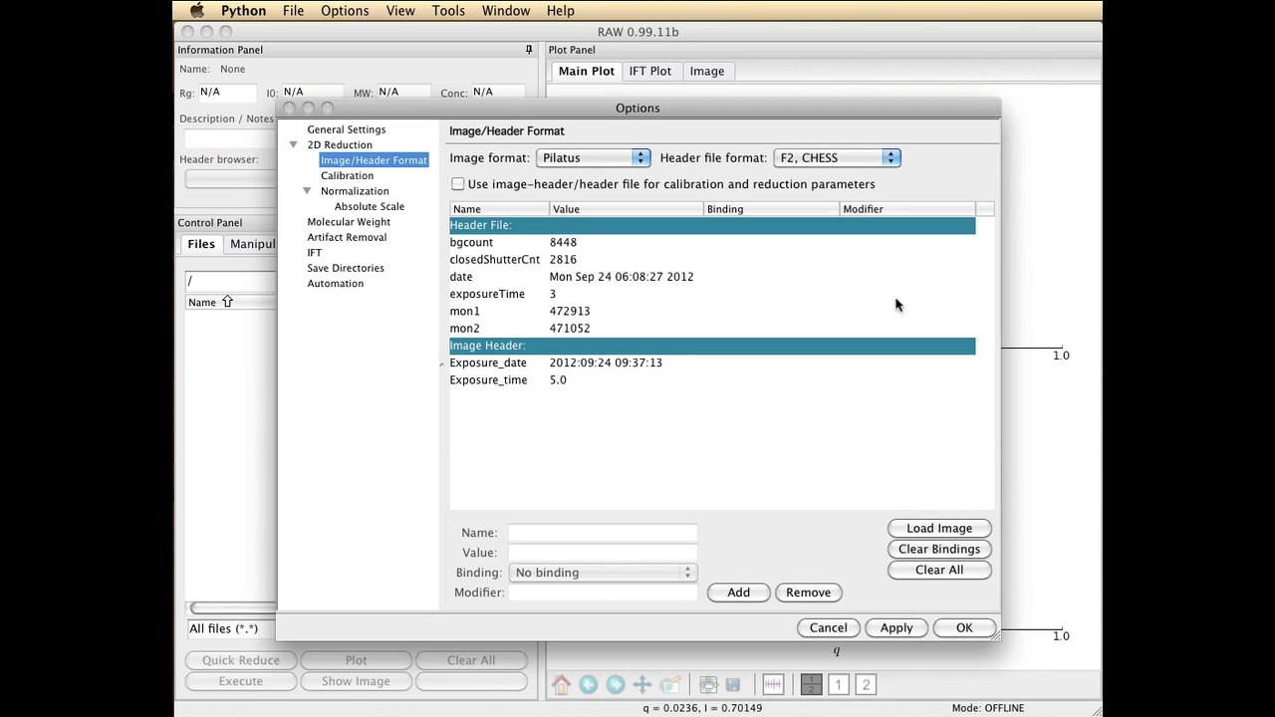
left_click(347, 180)
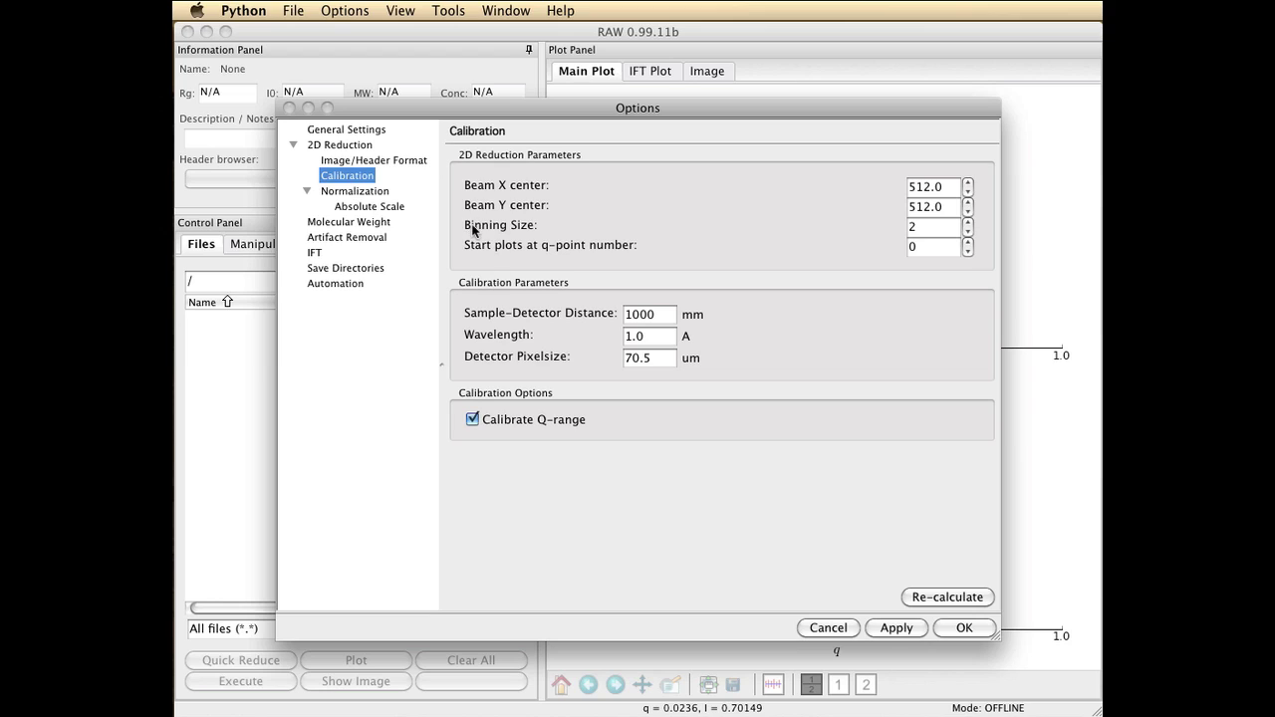
left_click(967, 232)
left_click(659, 337)
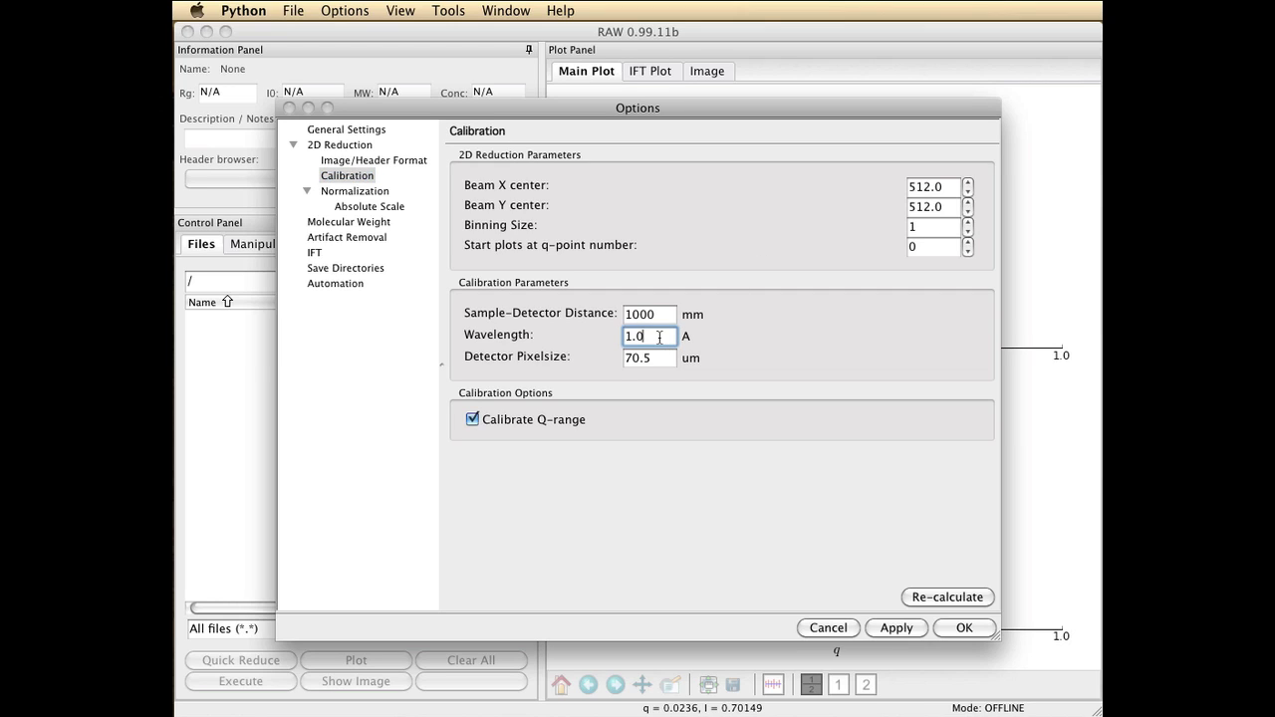
key("BackSpace")
key("BackSpace")
key("BackSpace")
type("1.2548")
left_click(658, 360)
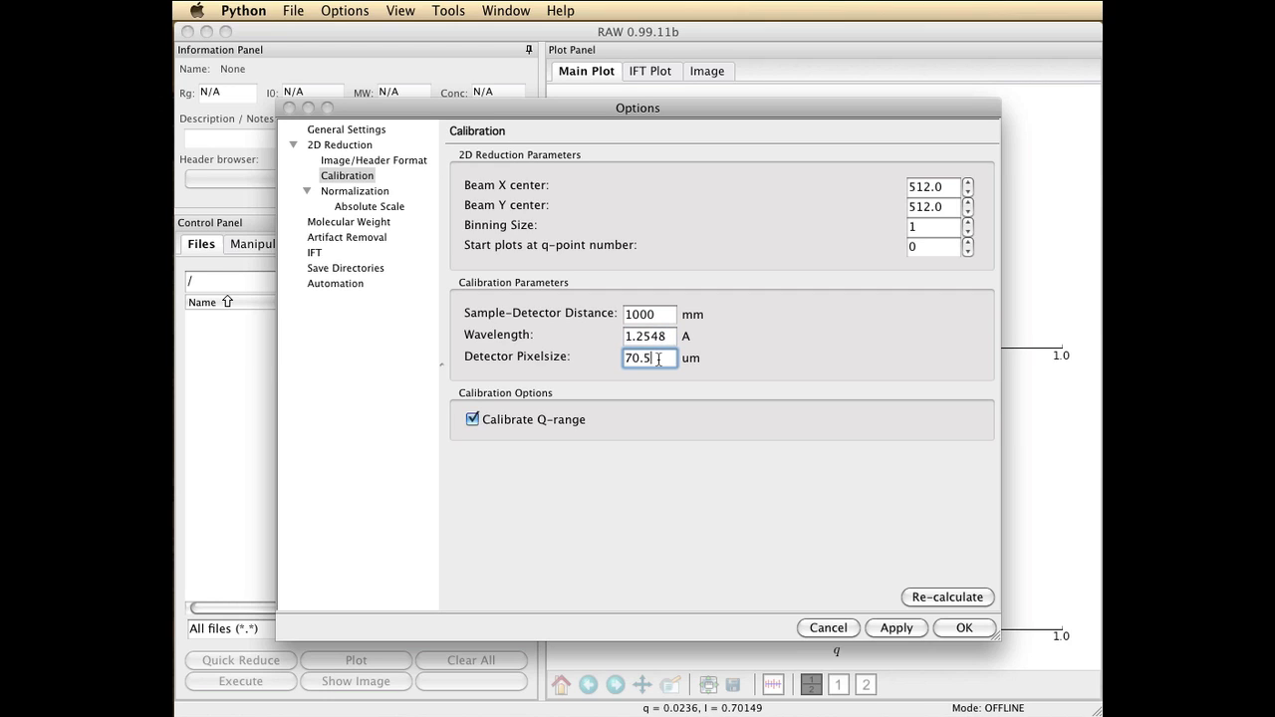
key("BackSpace")
key("BackSpace")
key("BackSpace")
key("BackSpace")
type("172.0")
left_click(889, 628)
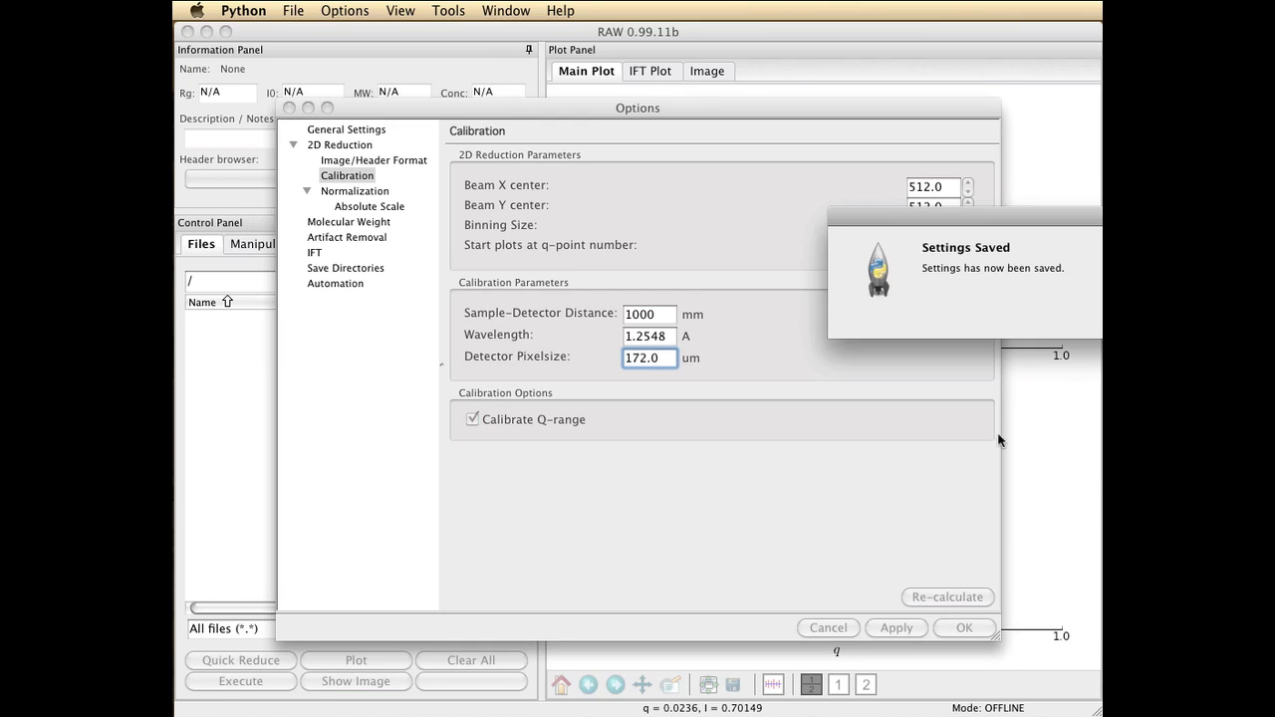
left_click_drag(1270, 204, 827, 204)
left_click(889, 293)
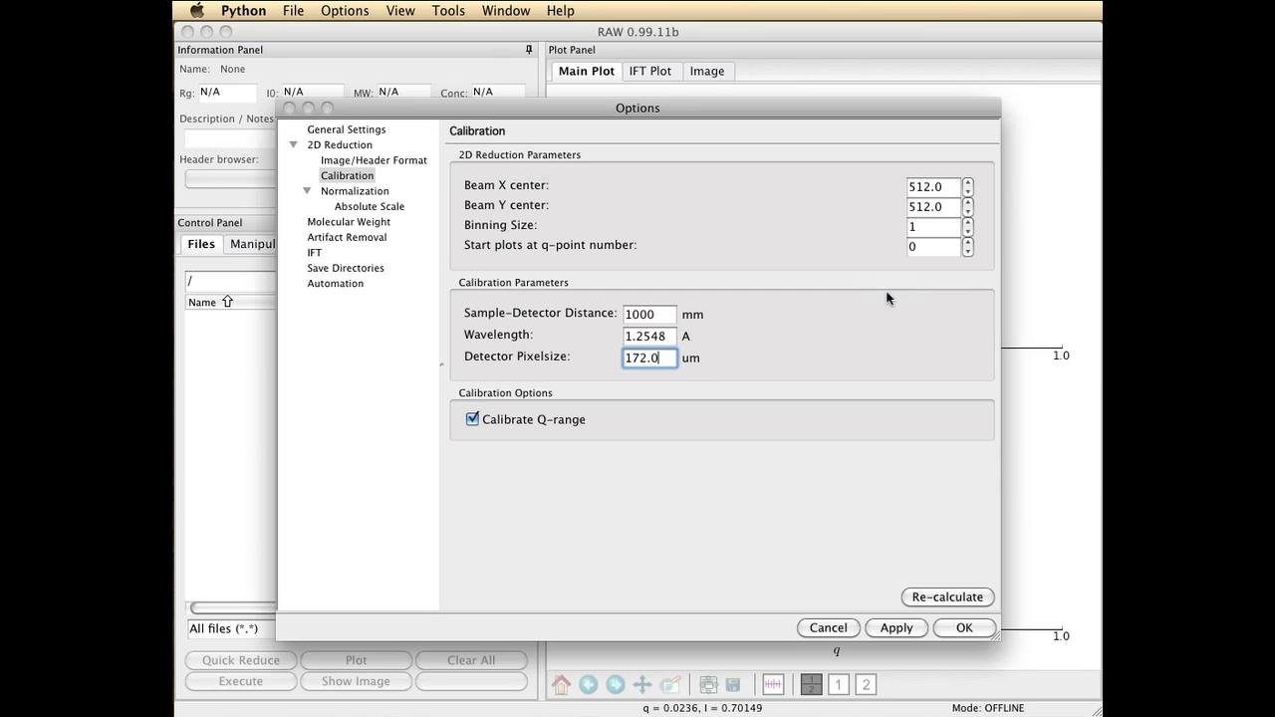
Step: Add a normalization dividing by mon2/100000, apply it and close Options
left_click(355, 192)
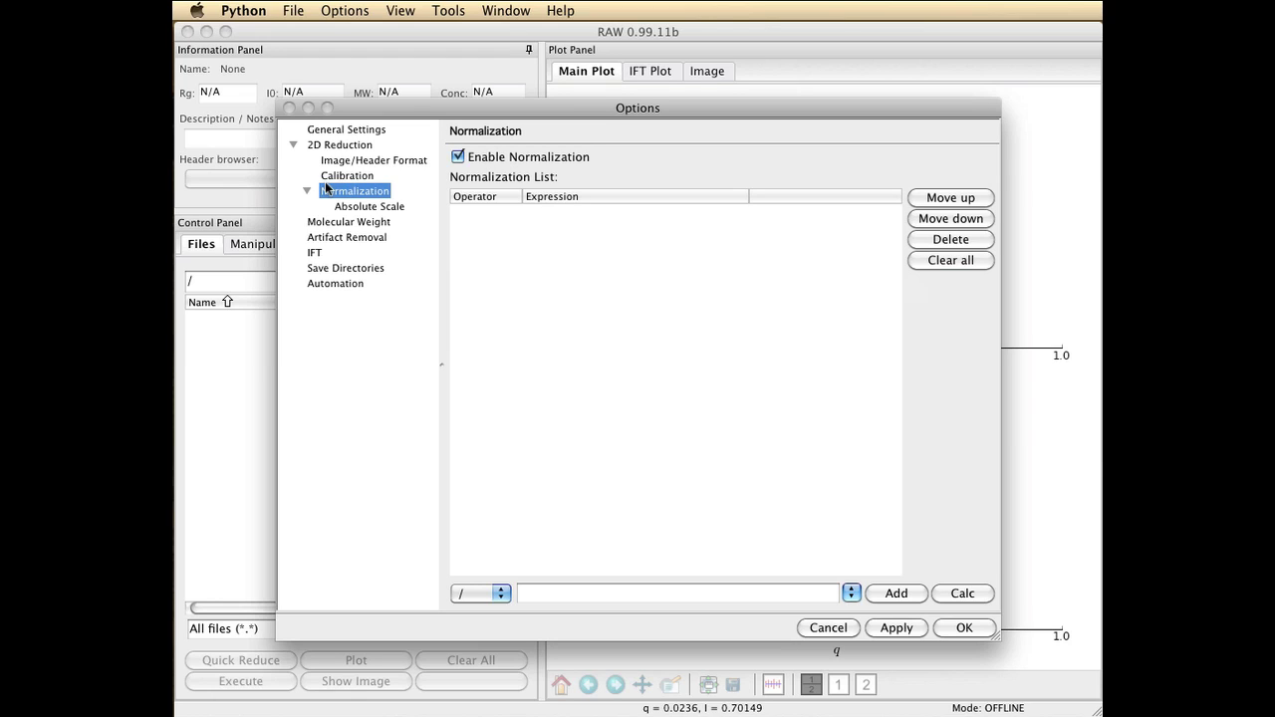
left_click(579, 598)
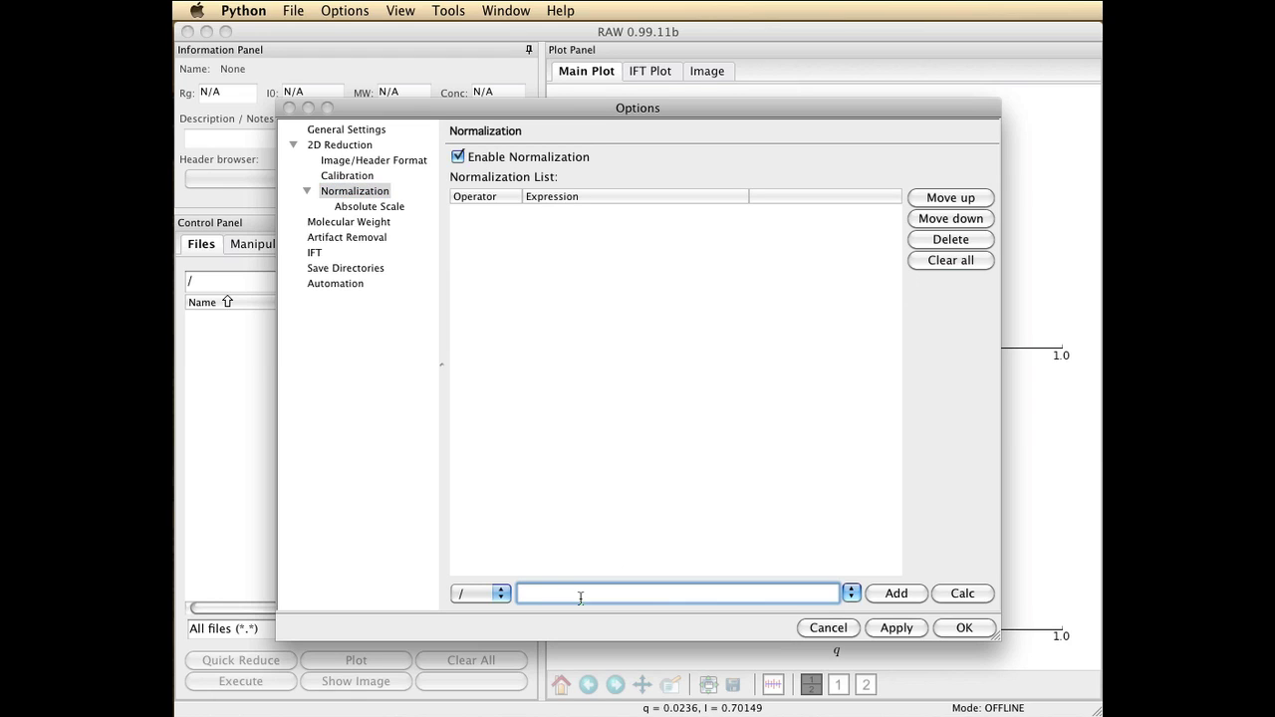
type("mon2/100000")
left_click(906, 594)
left_click(896, 628)
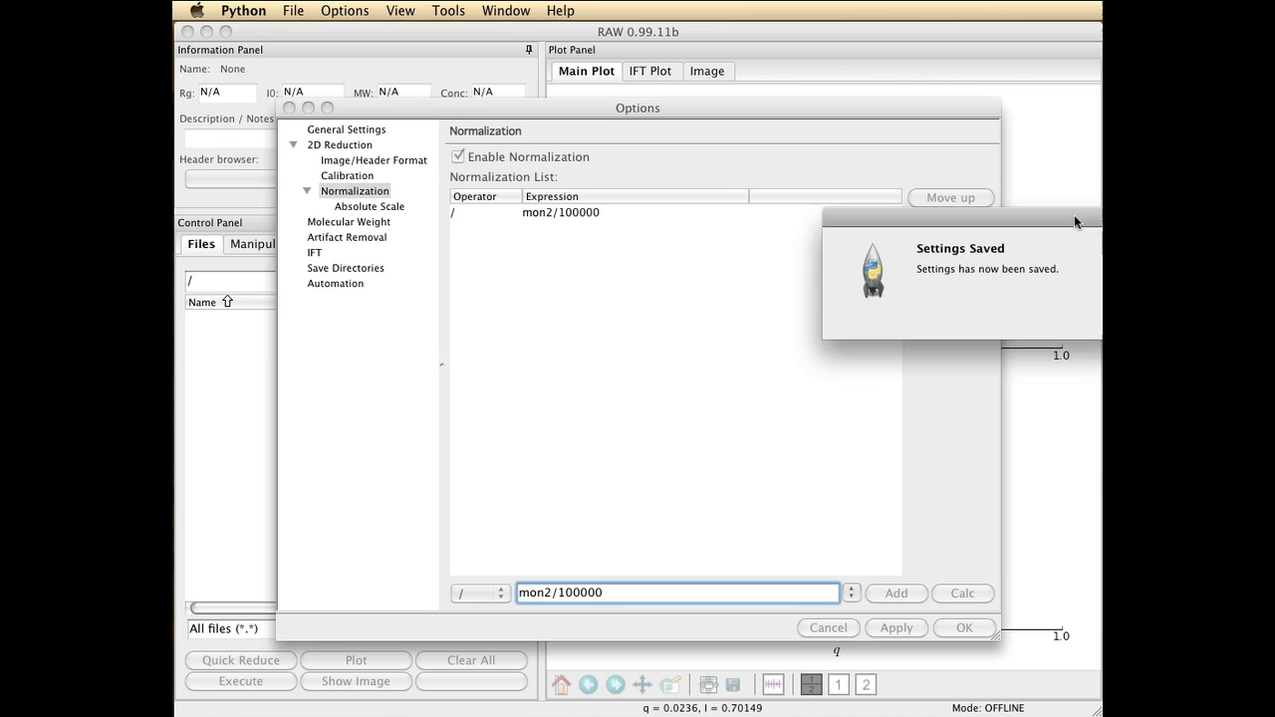
left_click(727, 331)
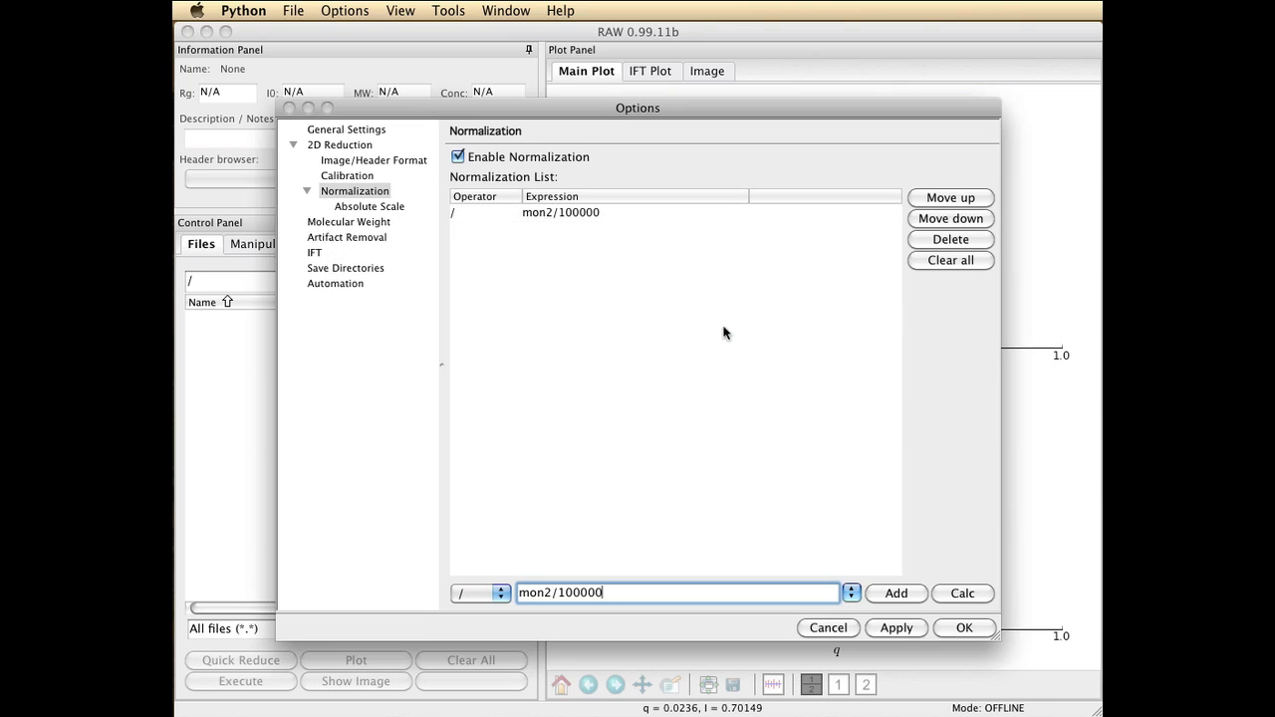
left_click(962, 627)
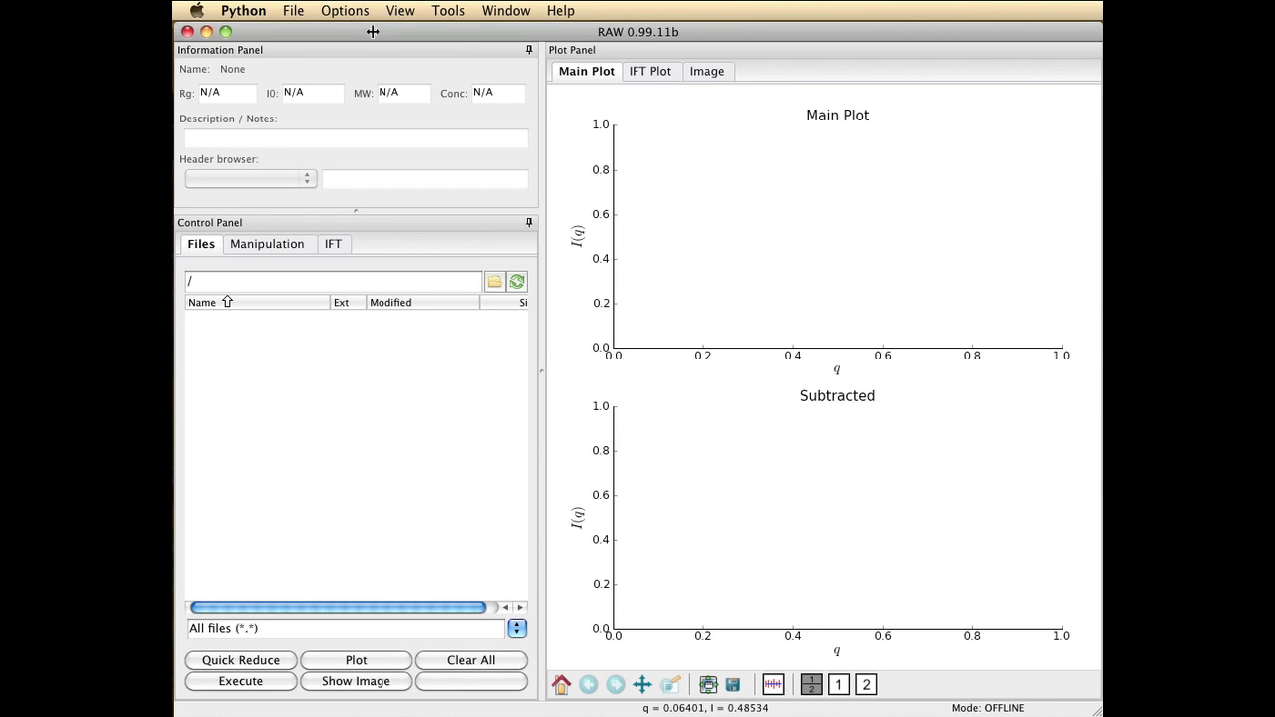
Step: List the Desktop/standards folder and plot AgBeh_A1_4_001.tif in the Main Plot
left_click(495, 281)
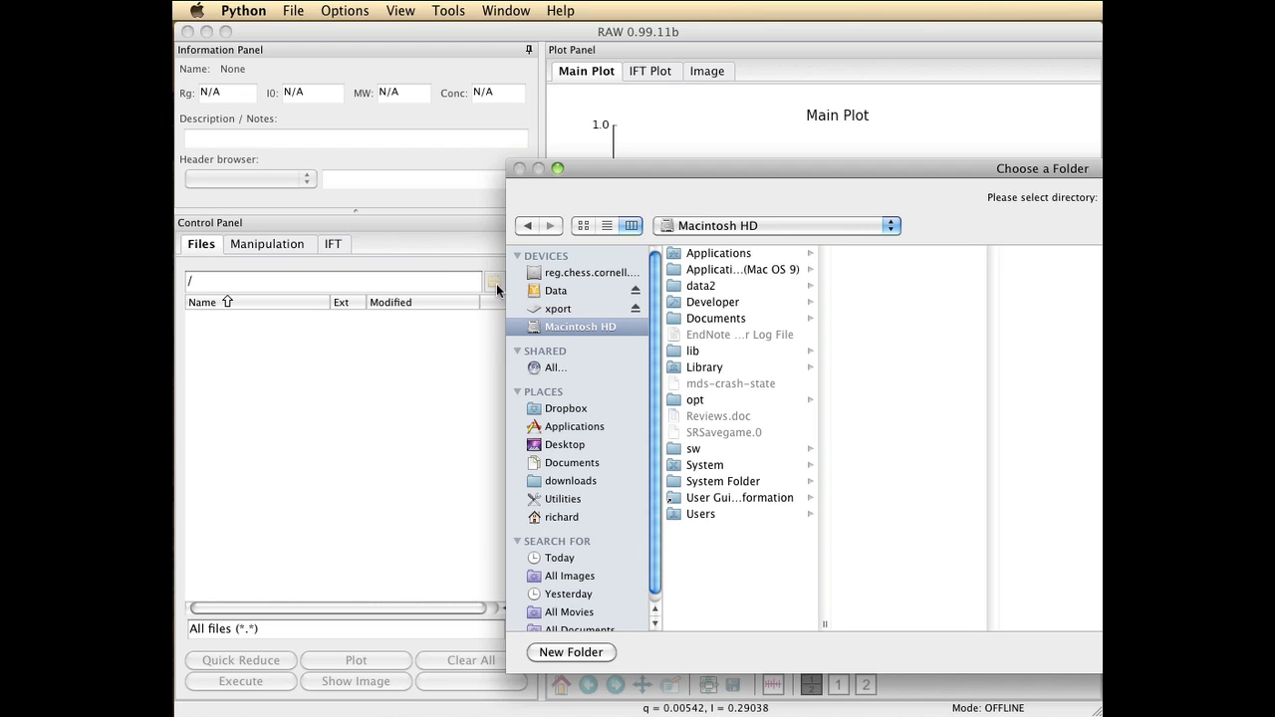
left_click(564, 445)
left_click_drag(823, 277, 845, 561)
left_click(736, 460)
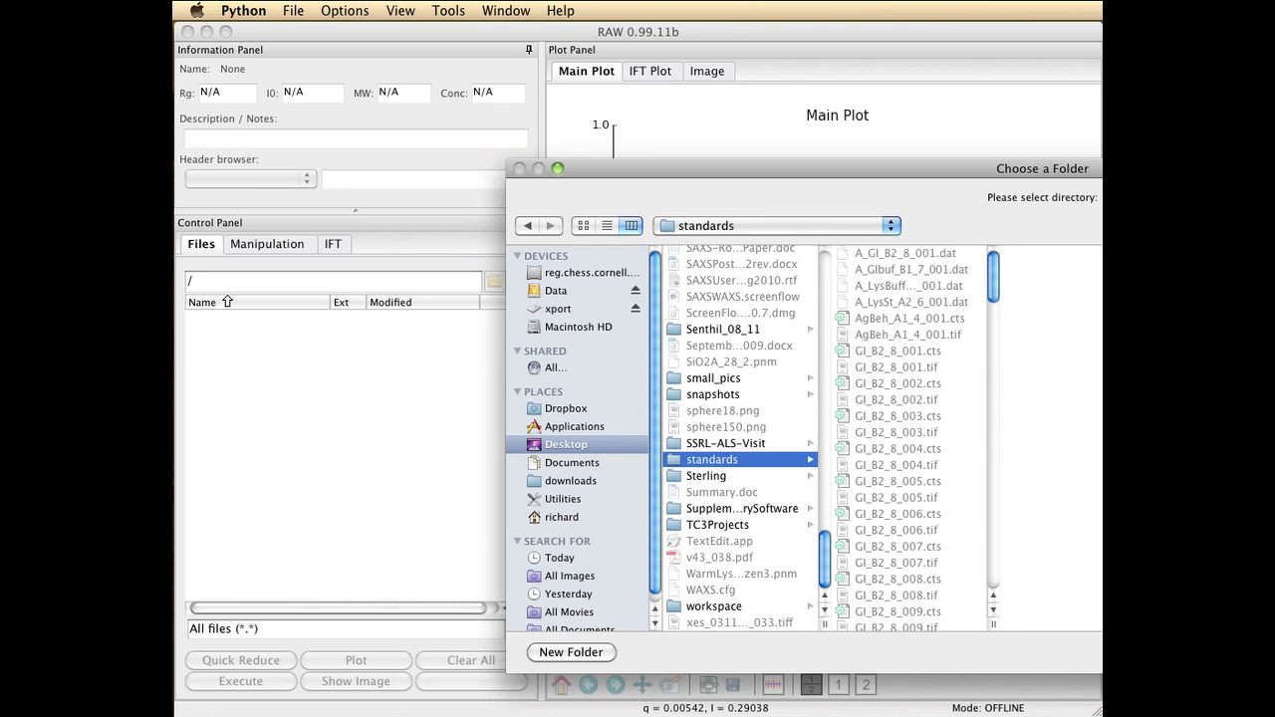
key("Return")
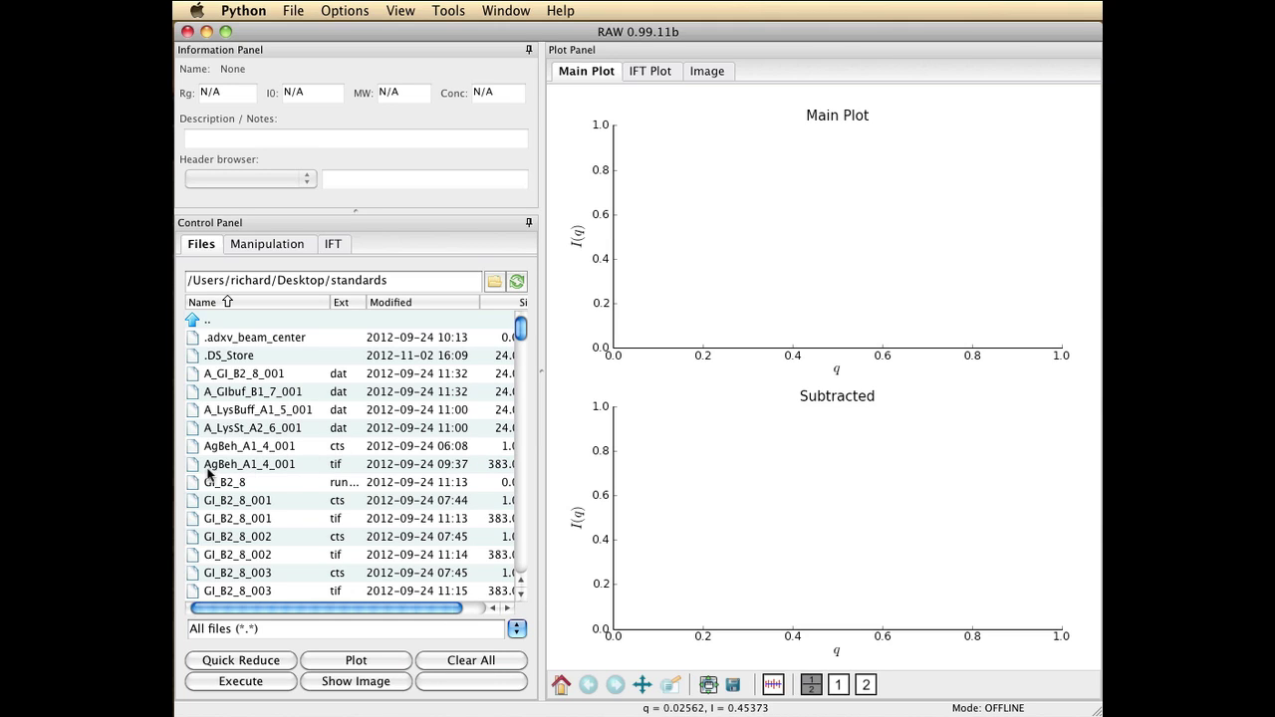
double_click(274, 466)
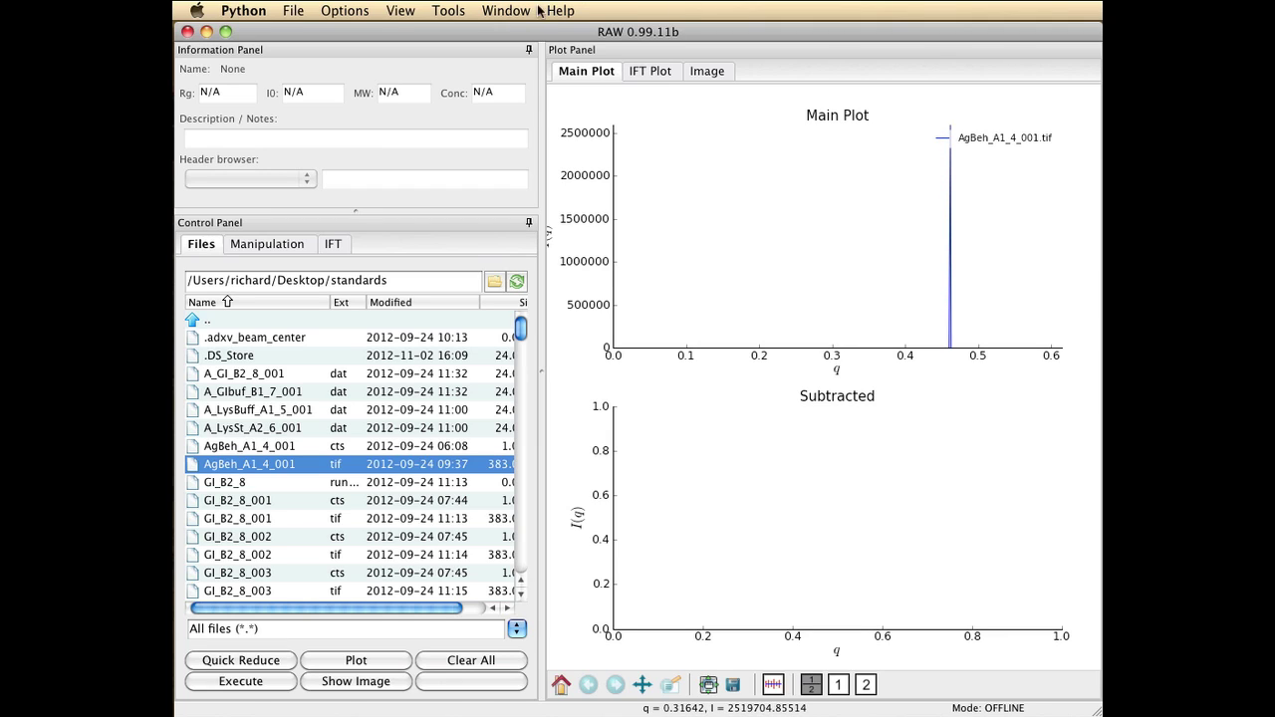
Step: Start Centering/Calibration on the AgBeh image and set the display upper limit to 1400
left_click(448, 11)
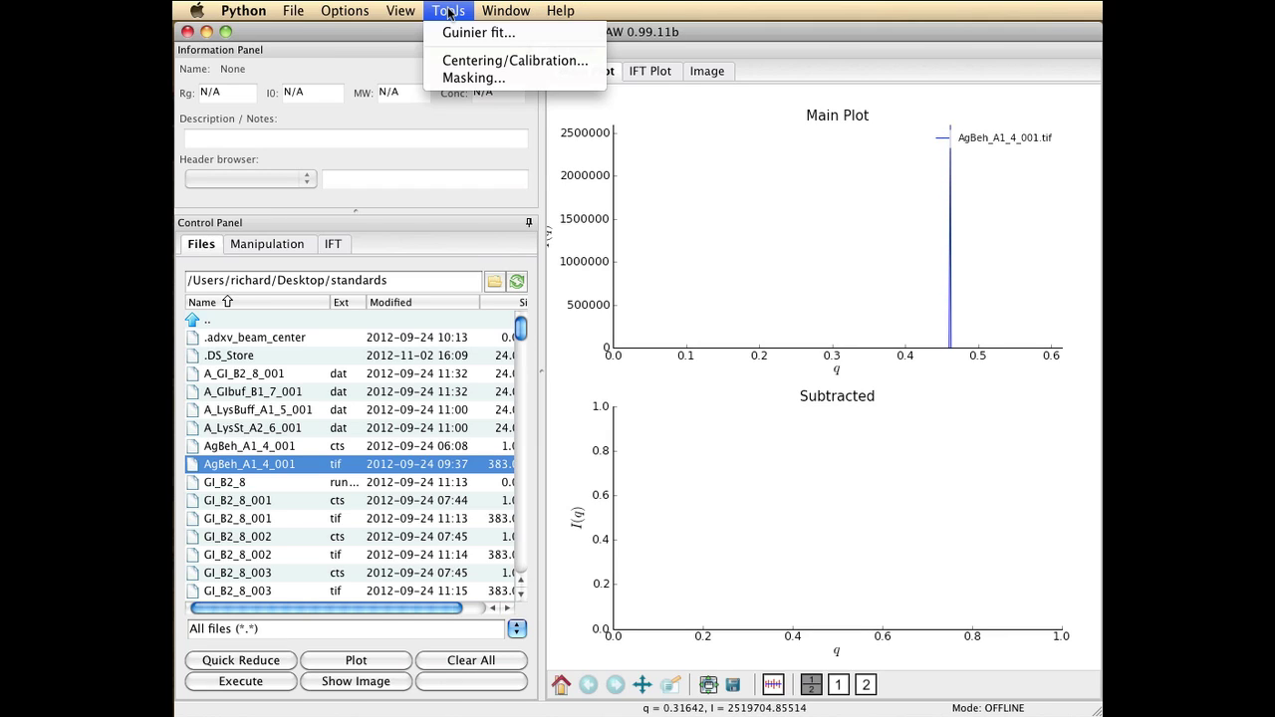
left_click(451, 61)
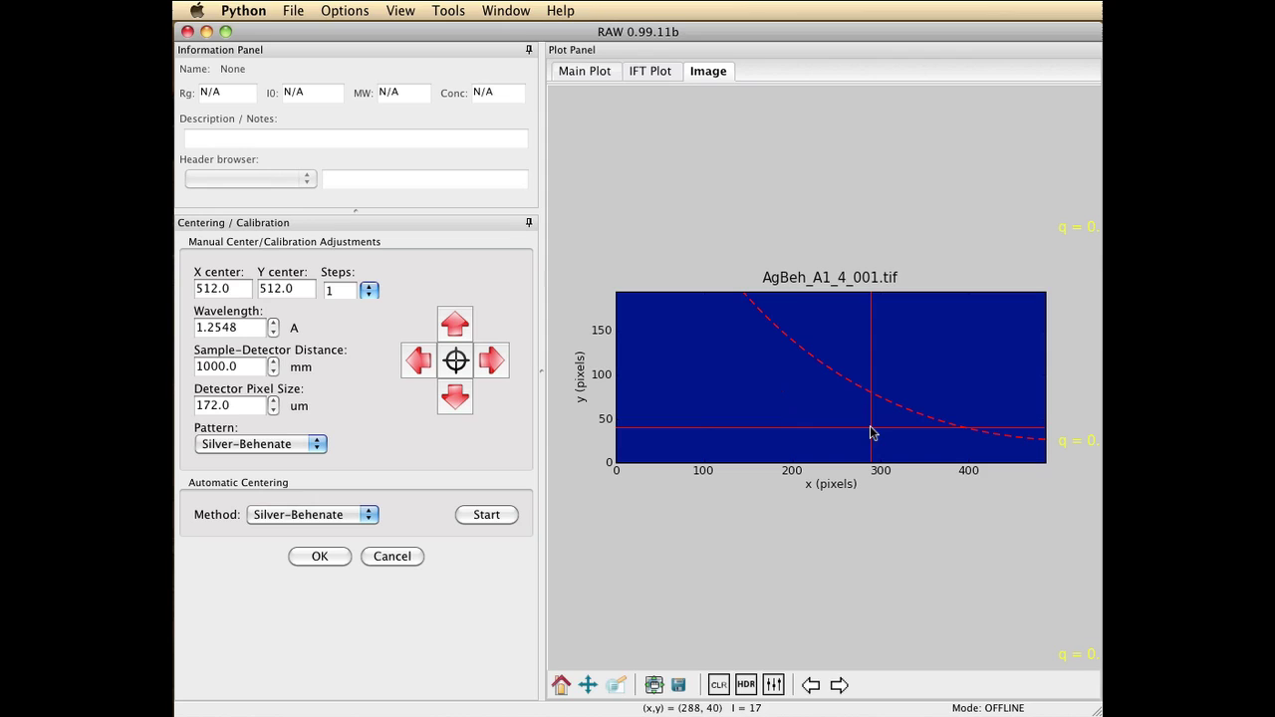
left_click(774, 684)
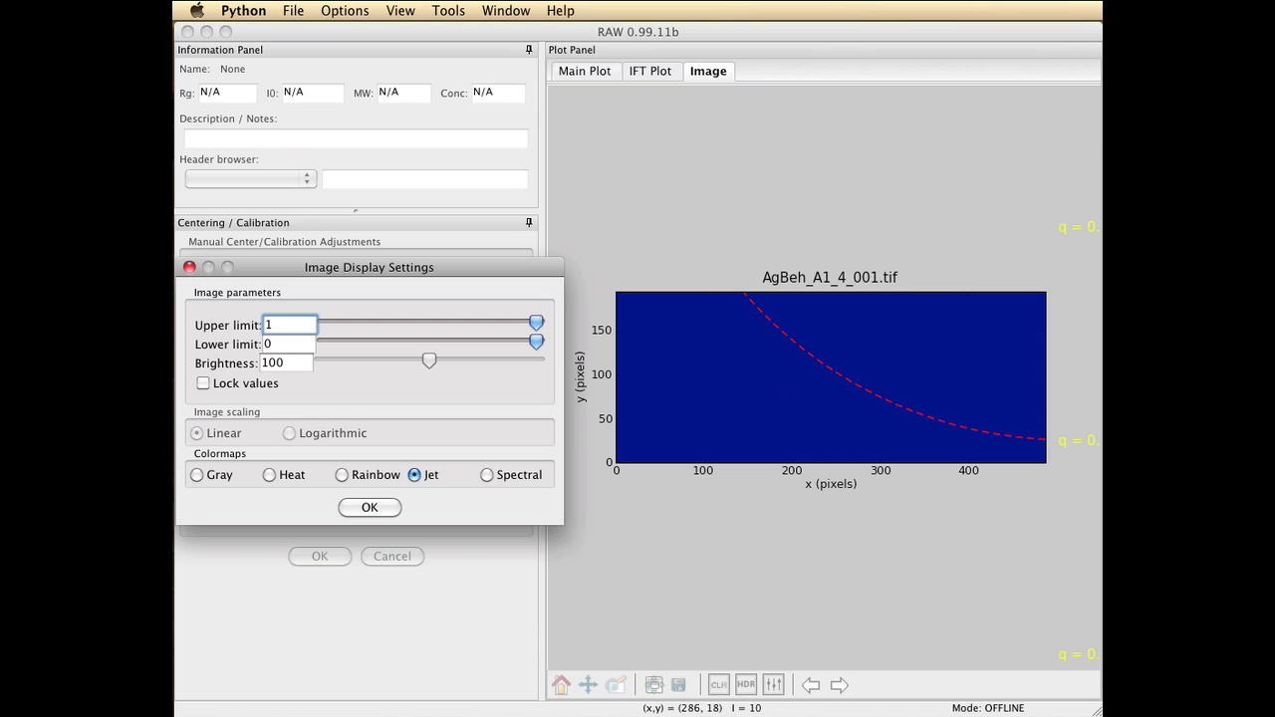
type("00")
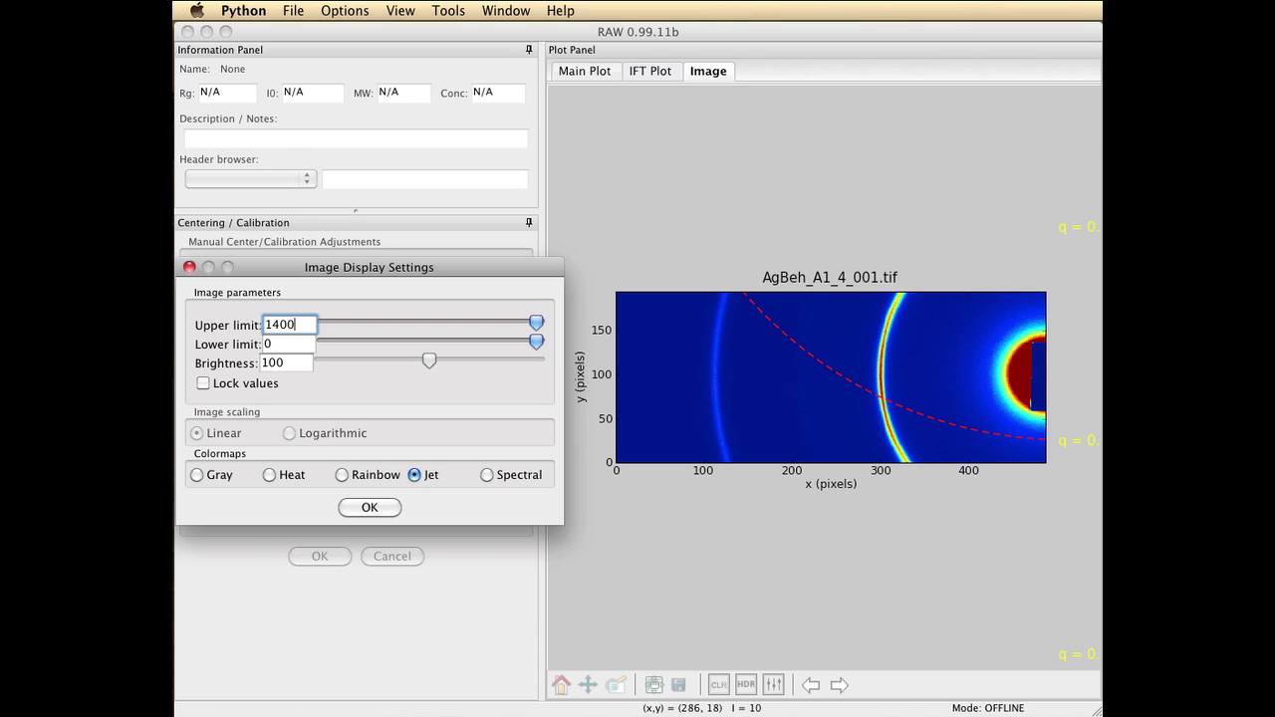
left_click(383, 511)
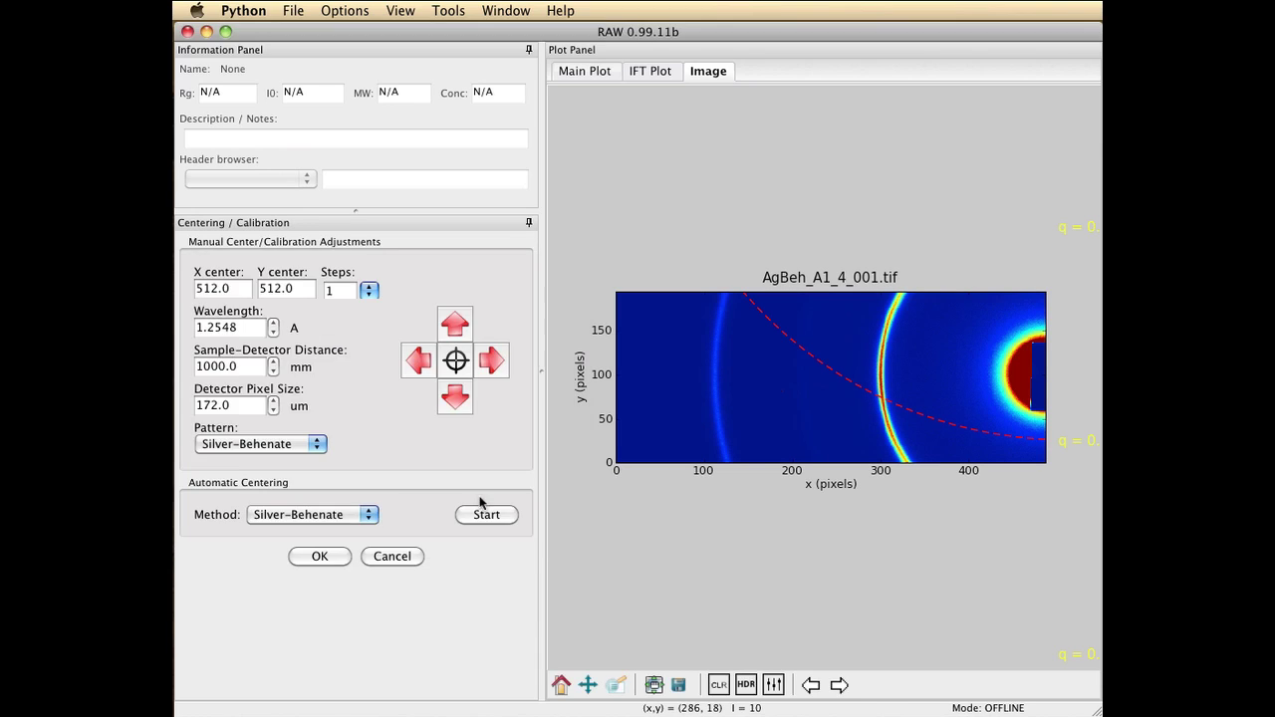
Step: Select the beam center at X 485, Y 96 on the bright beamstop spot
left_click(455, 361)
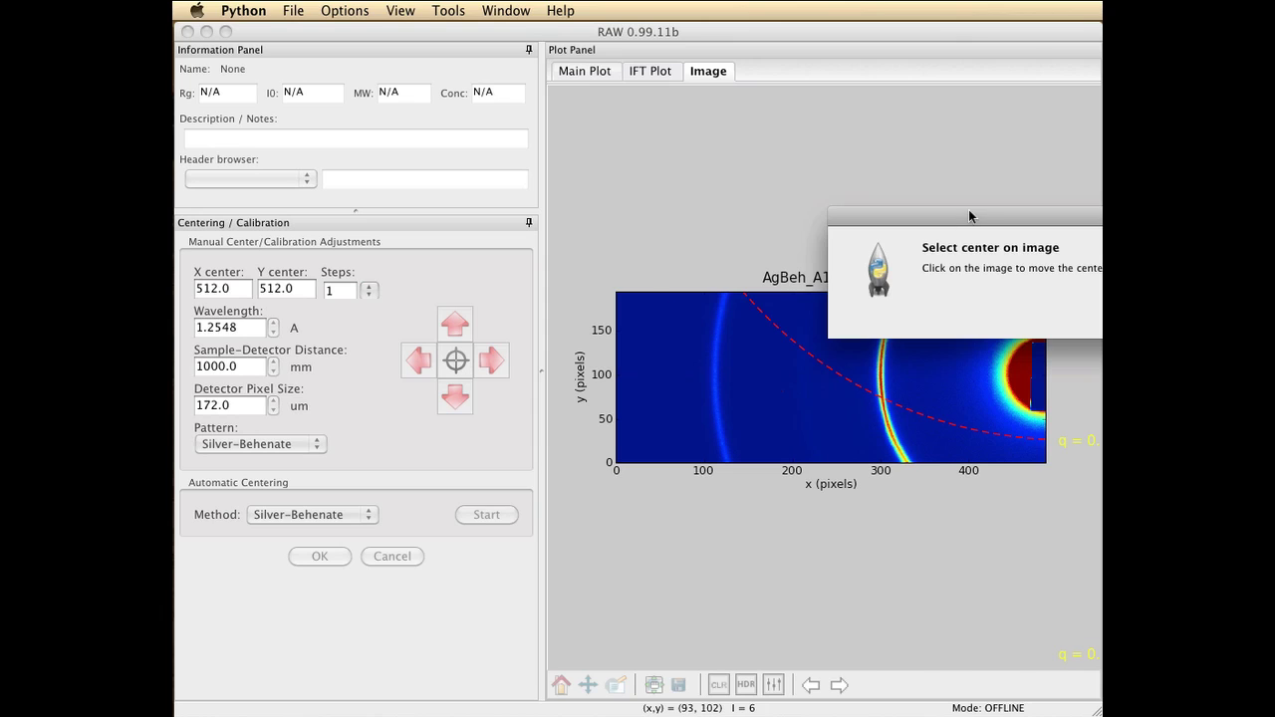
left_click_drag(969, 212, 688, 106)
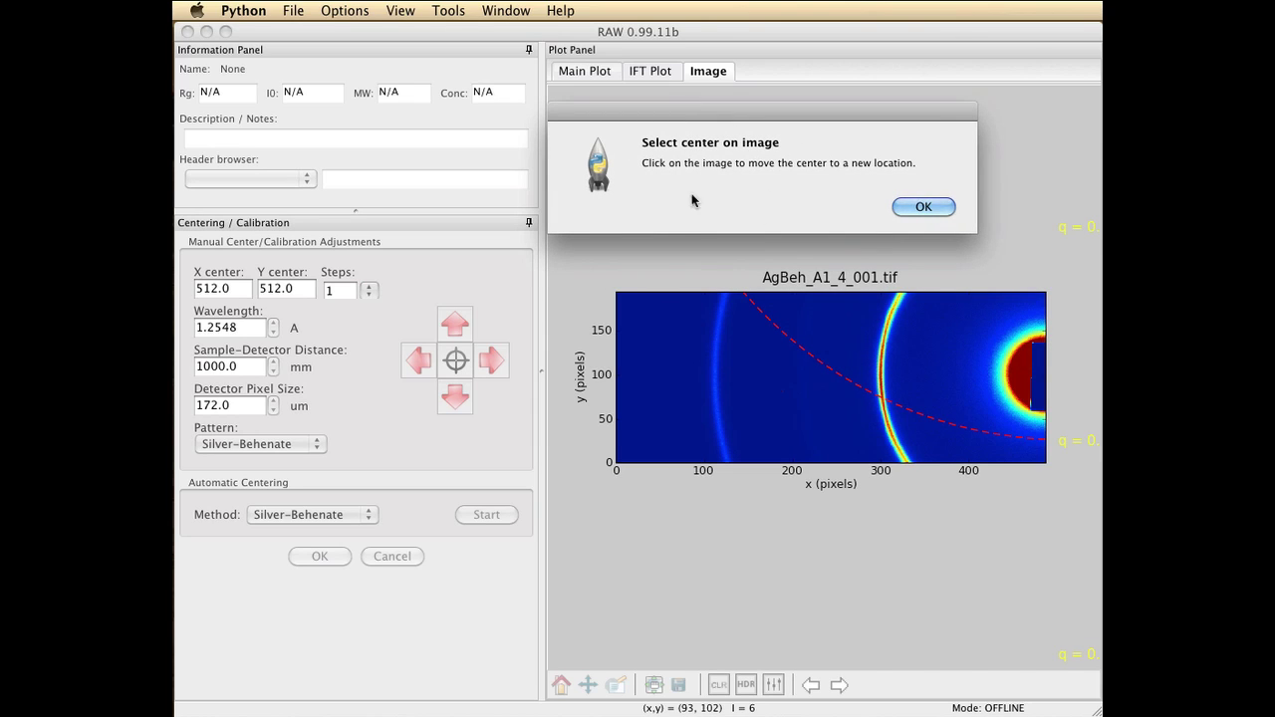
left_click(923, 206)
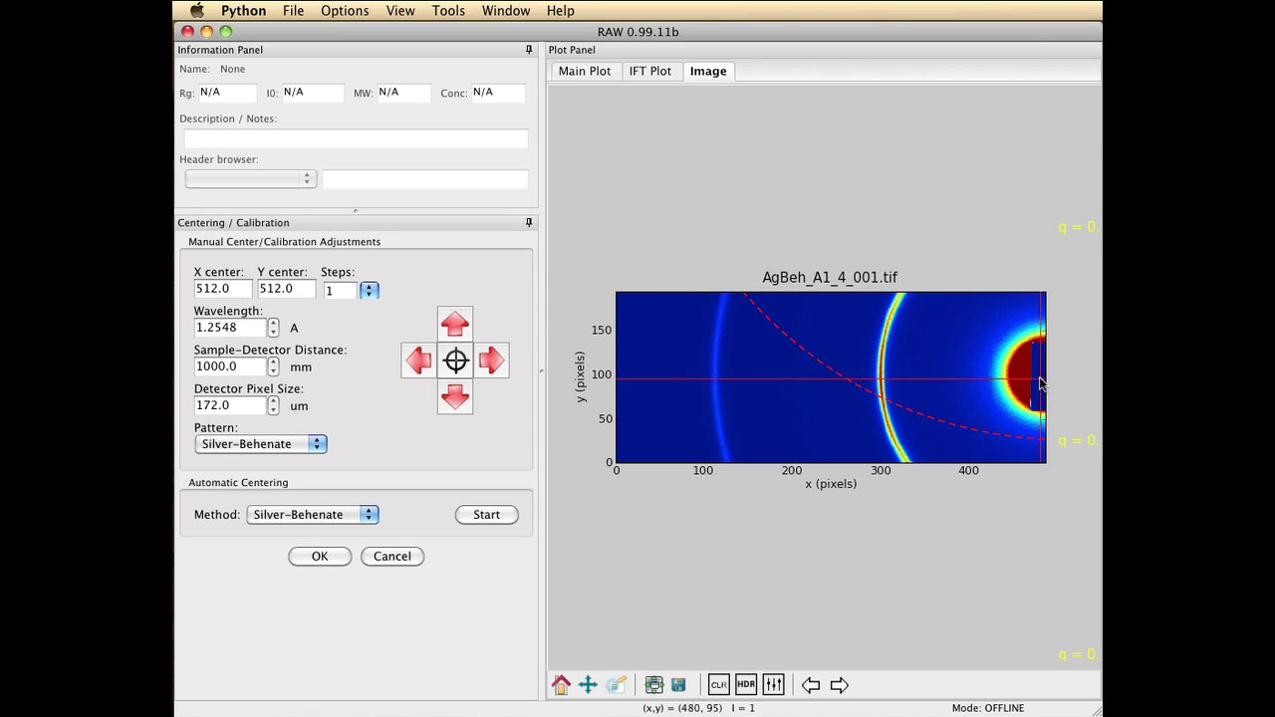
left_click(1042, 384)
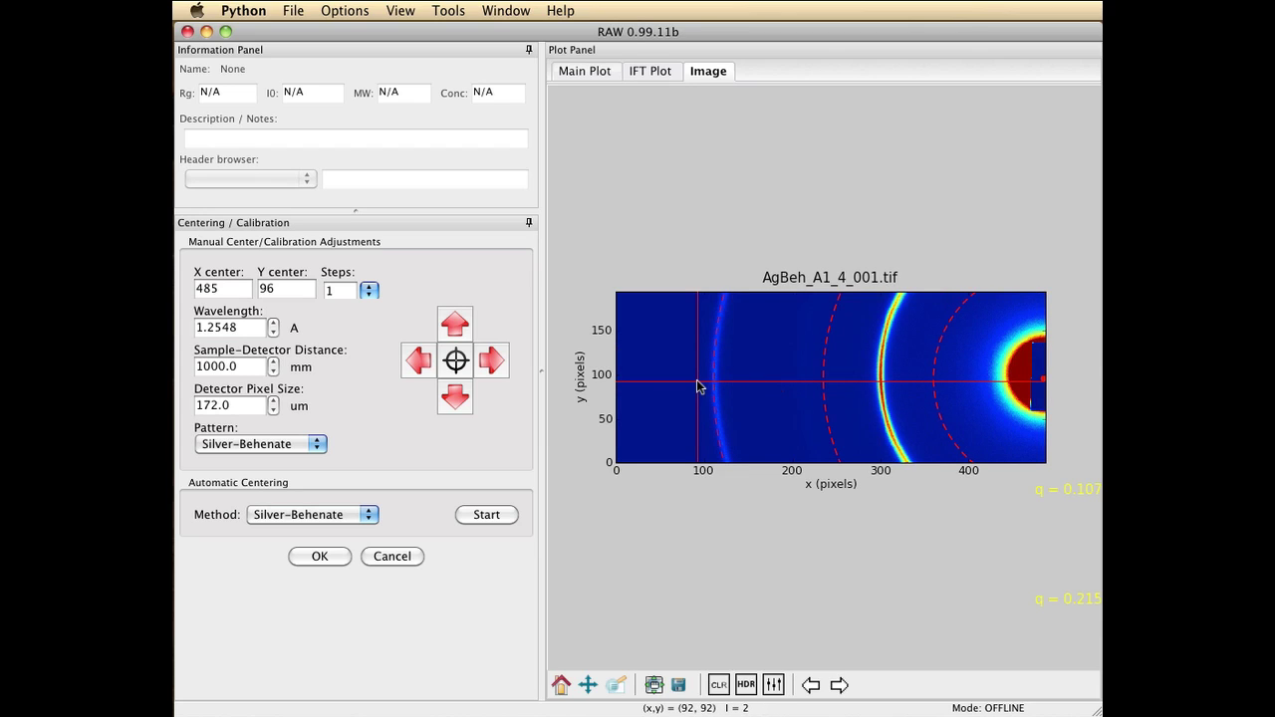
Step: Change the sample-detector distance from 1000.0 to 1500 mm
left_click(245, 367)
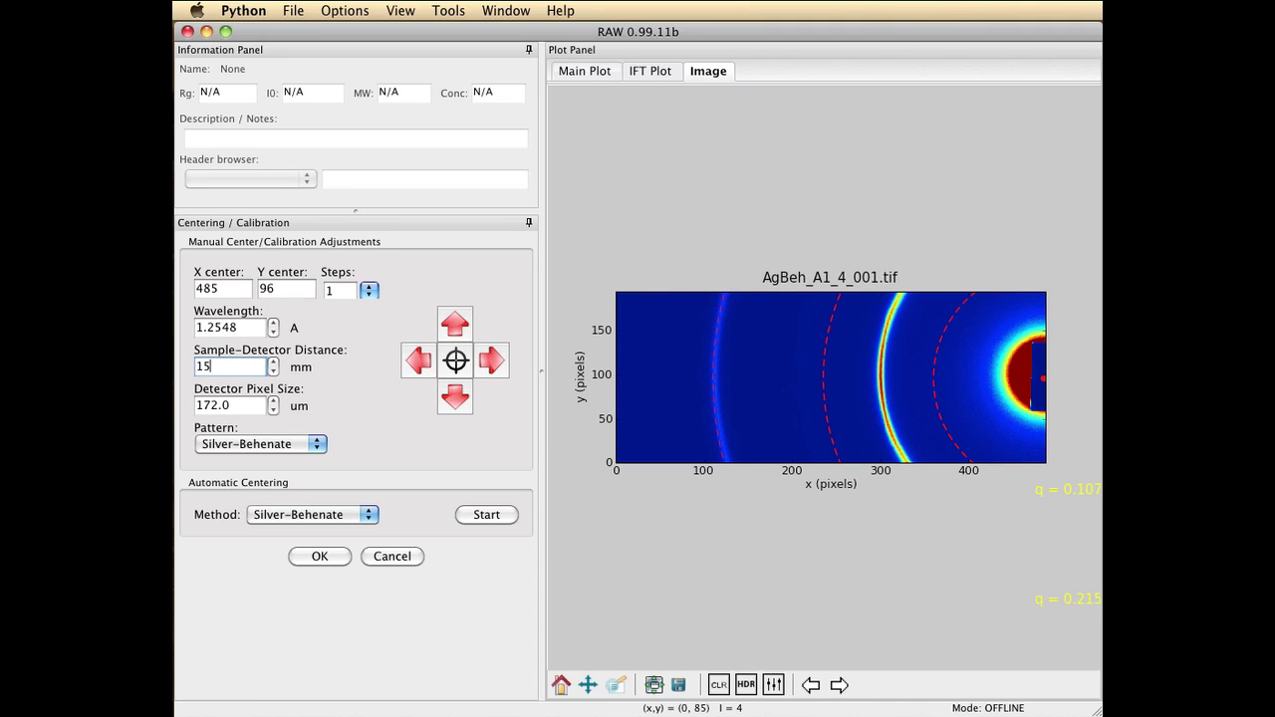
type("1500")
key("Return")
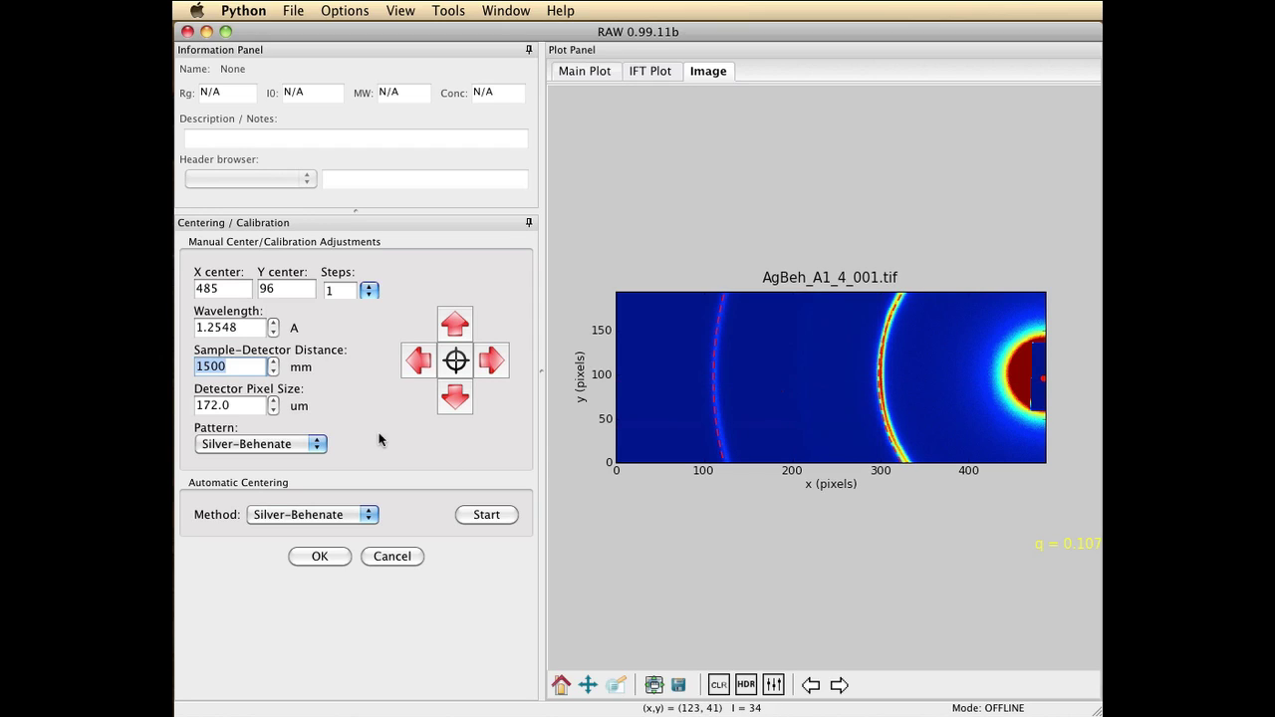
left_click(248, 367)
Step: Zoom in on the bright ring near x 300 and shift the beam center three pixels right to X 488
left_click(616, 684)
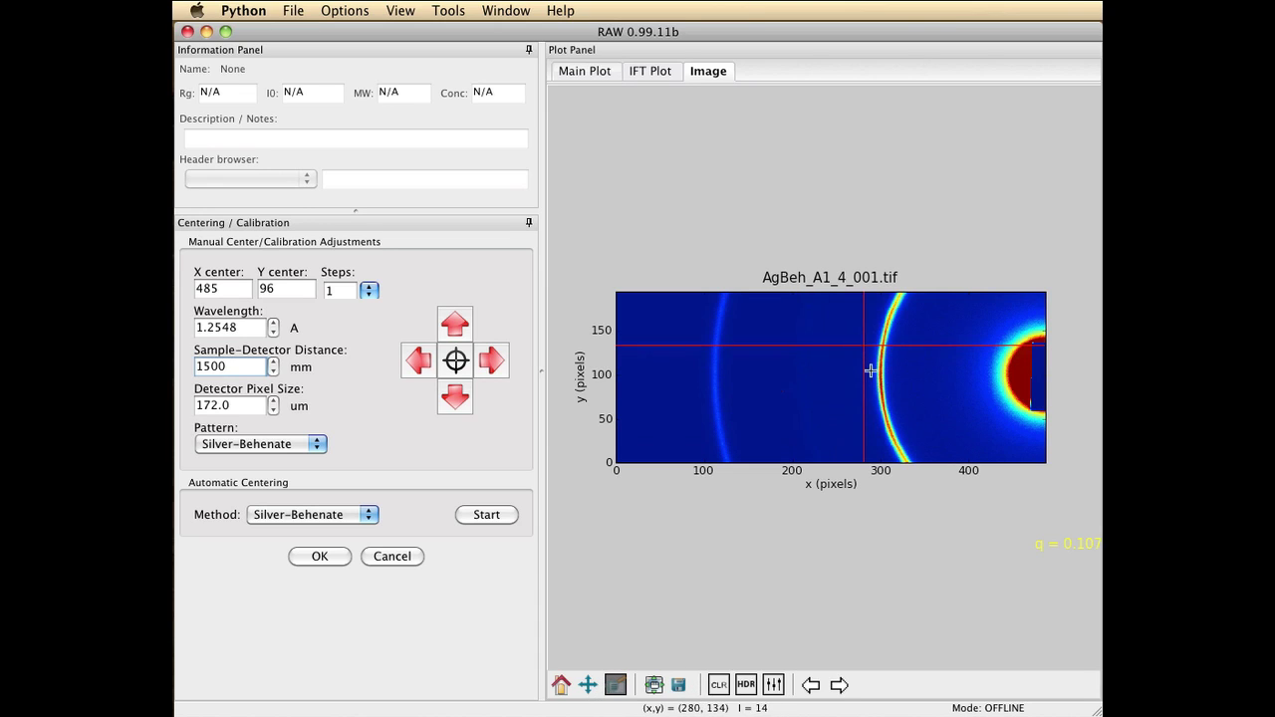
left_click_drag(870, 371, 906, 438)
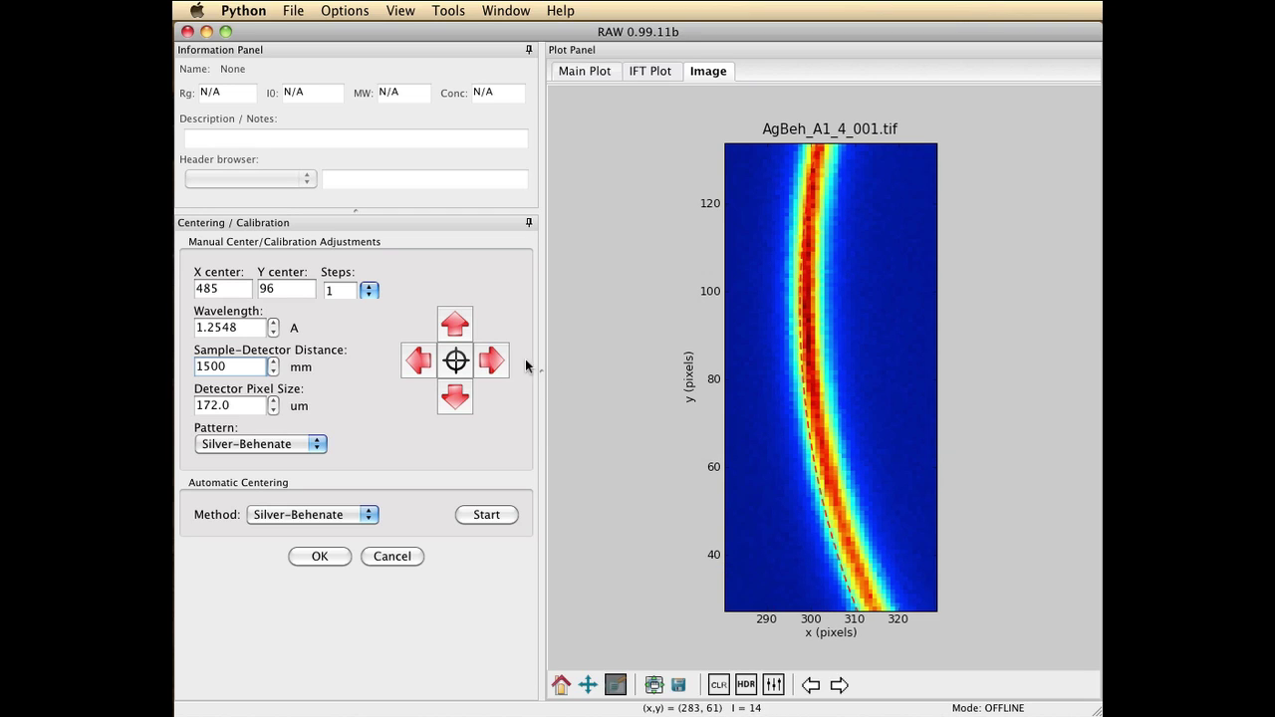
left_click(492, 362)
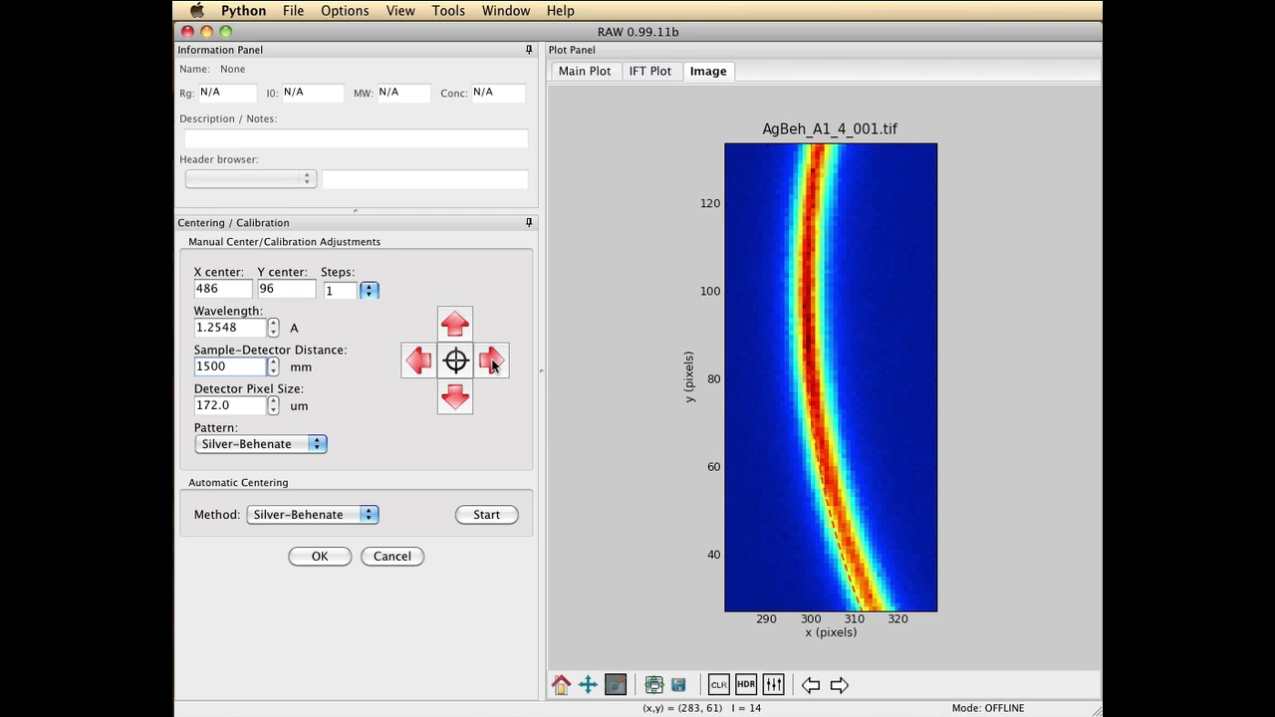
left_click(492, 363)
left_click(492, 365)
Step: Pan along the ring and shift the beam center eight pixels up to Y 104
left_click(587, 684)
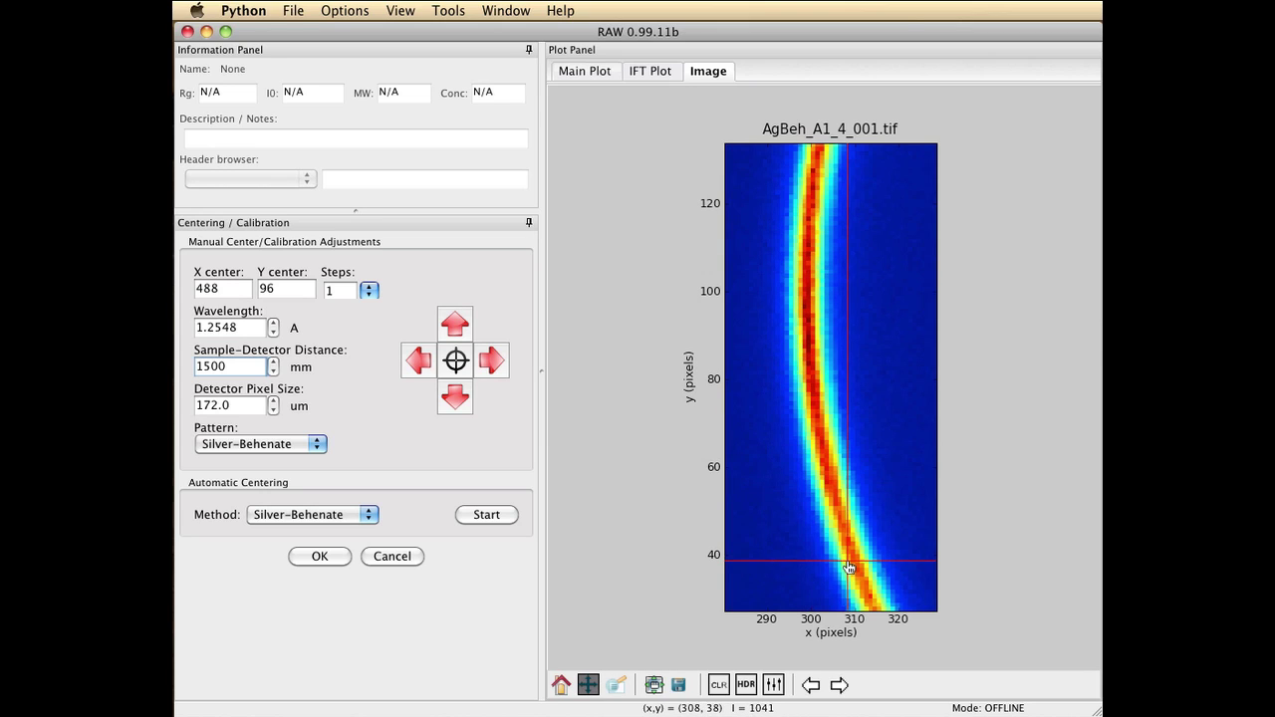
left_click(250, 406)
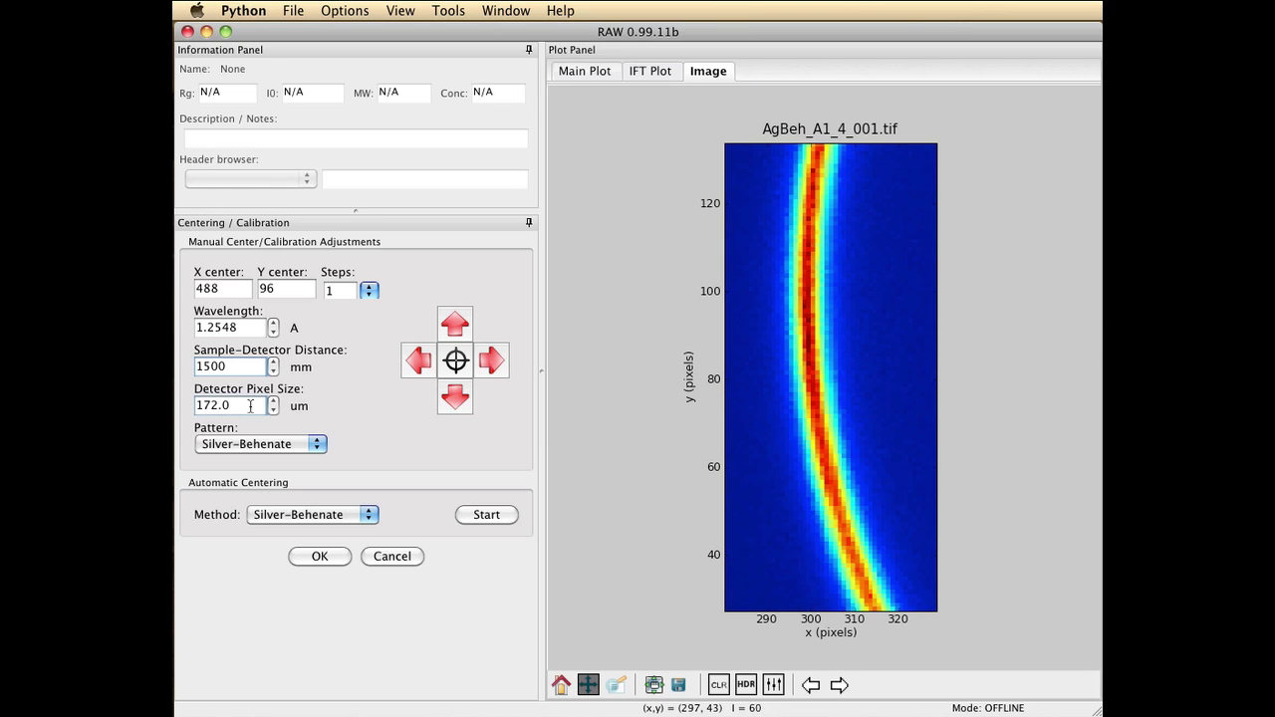
double_click(250, 406)
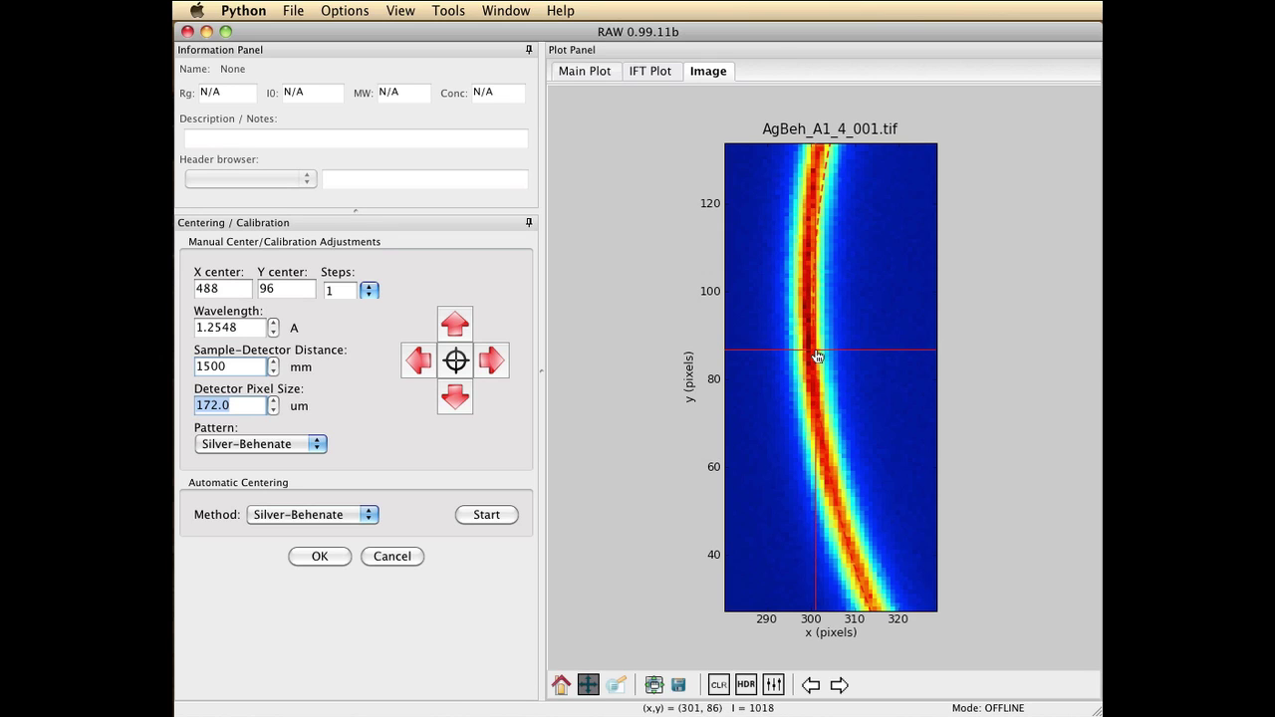
left_click_drag(880, 453, 842, 328)
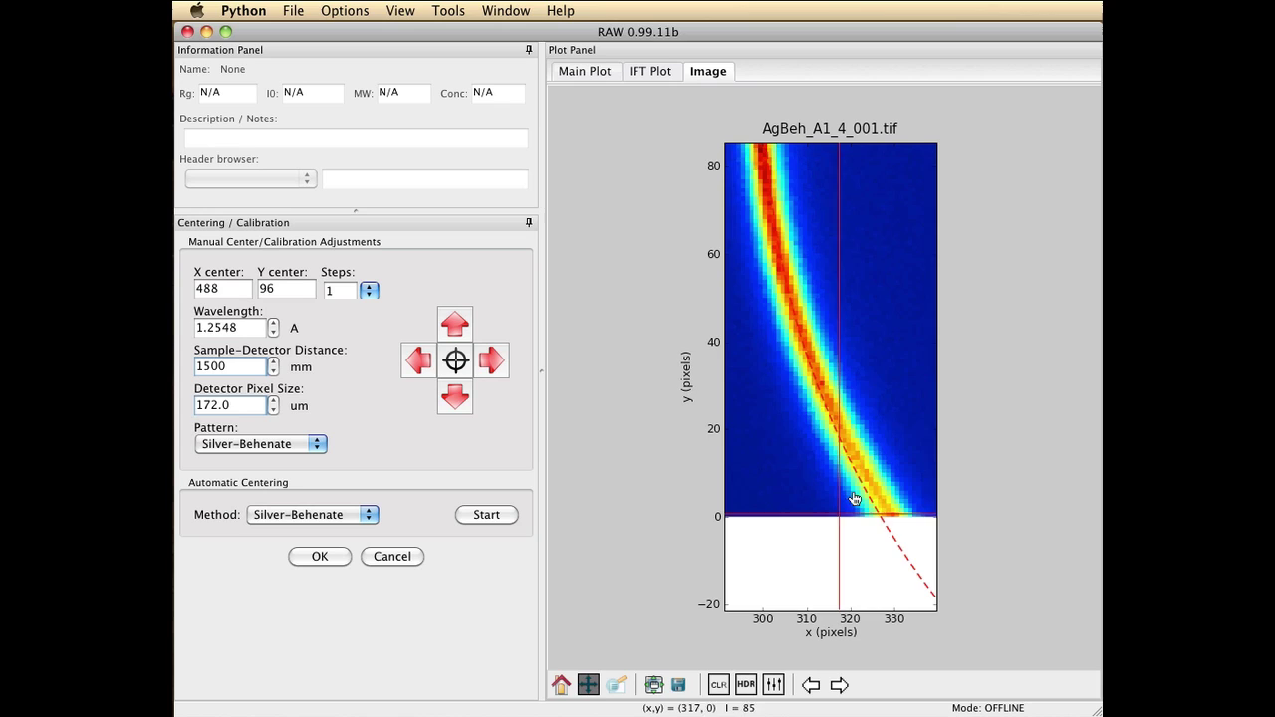
left_click_drag(853, 498, 874, 315)
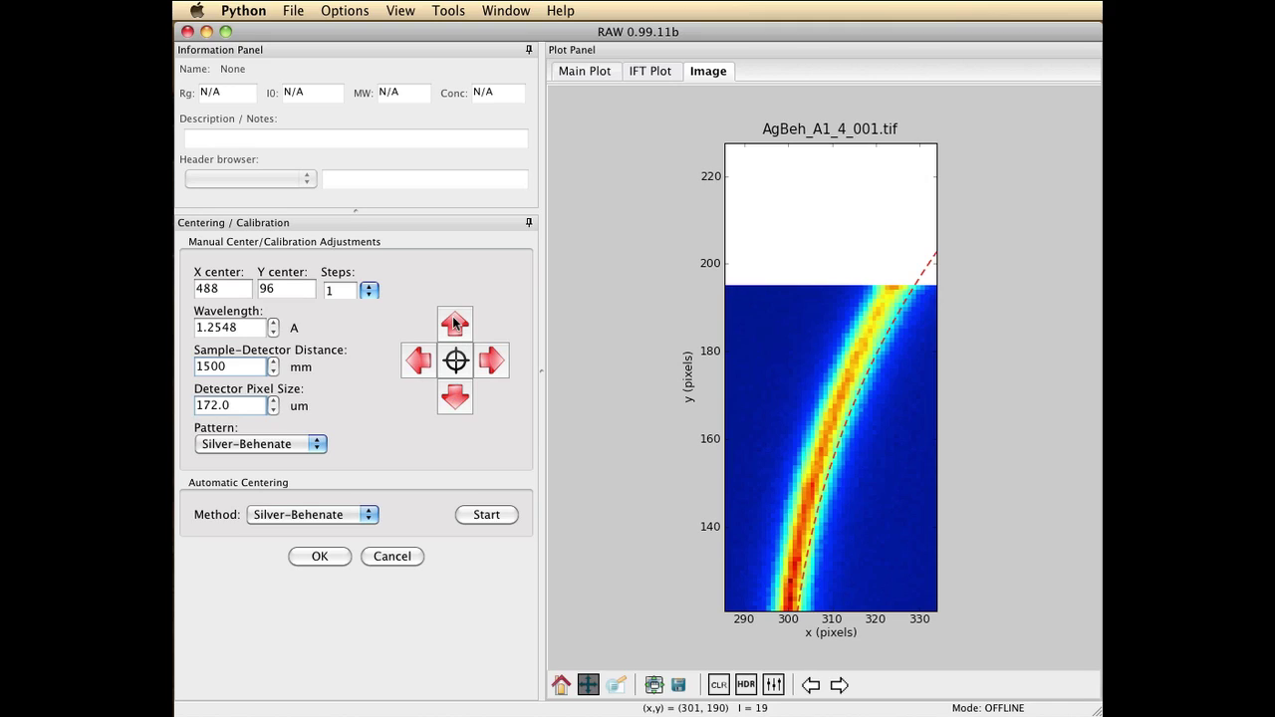
left_click(454, 323)
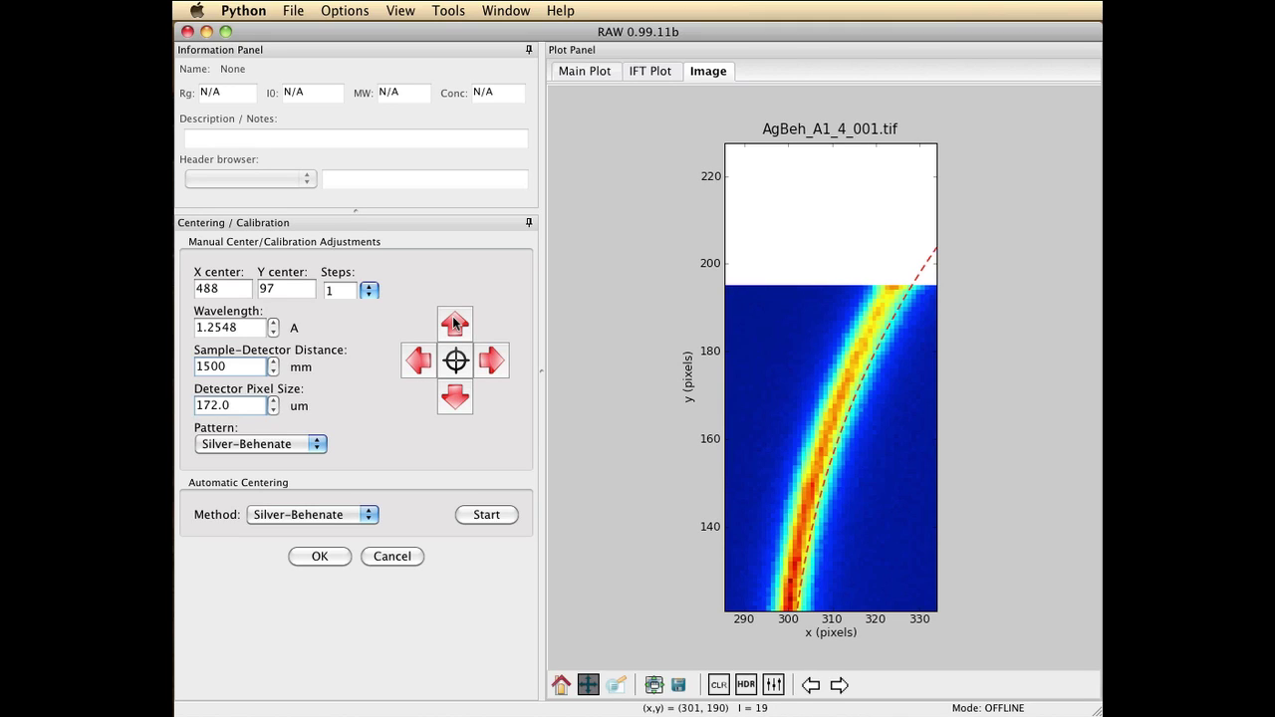
left_click(454, 323)
left_click(454, 323)
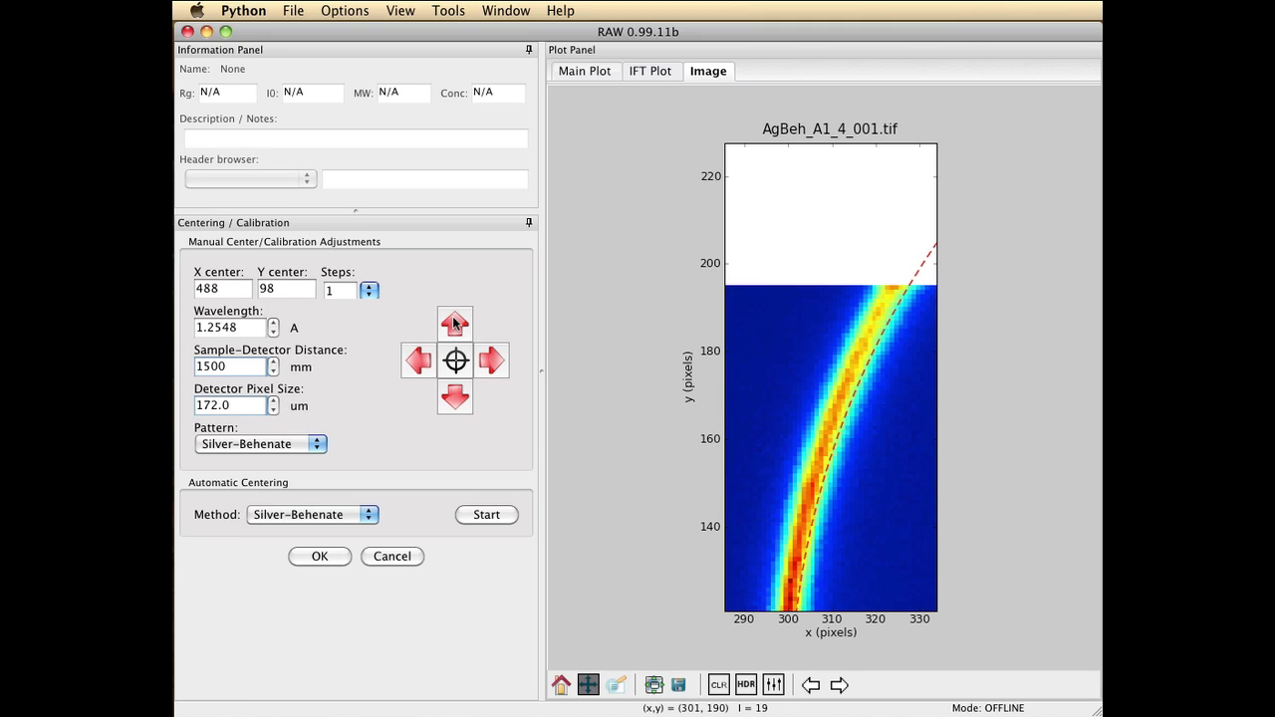
left_click(454, 322)
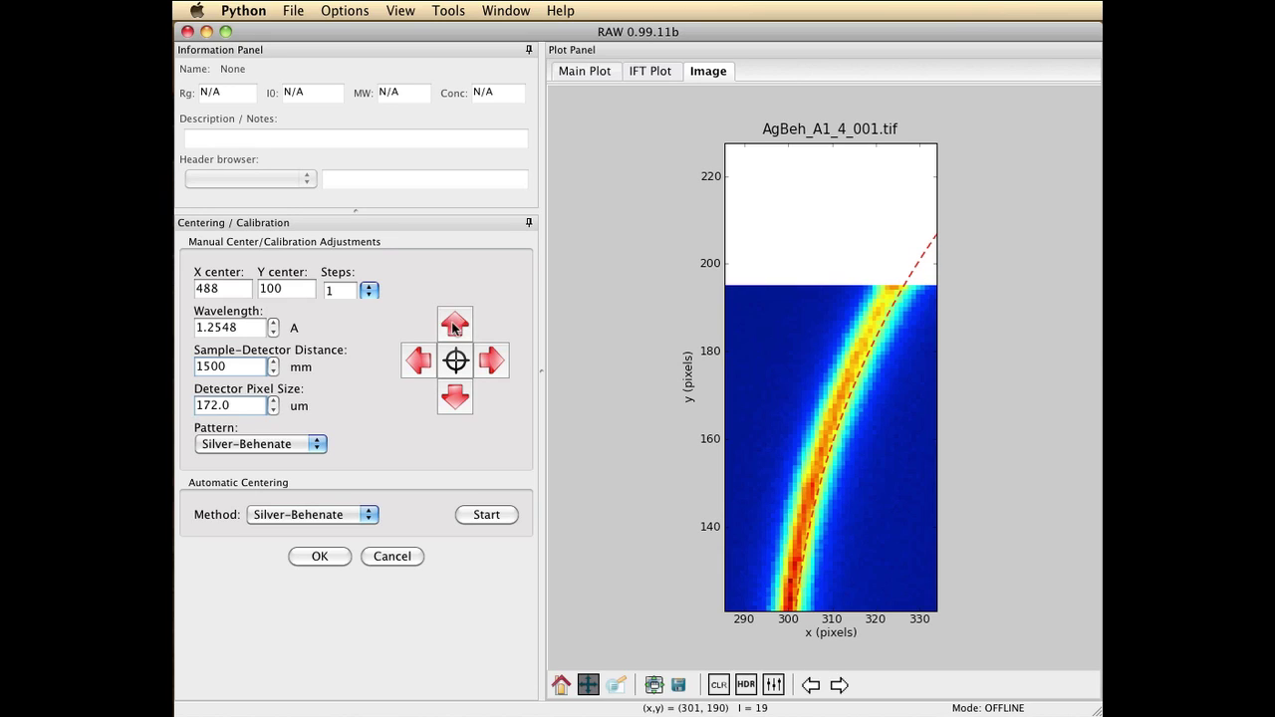
left_click(454, 326)
left_click(454, 324)
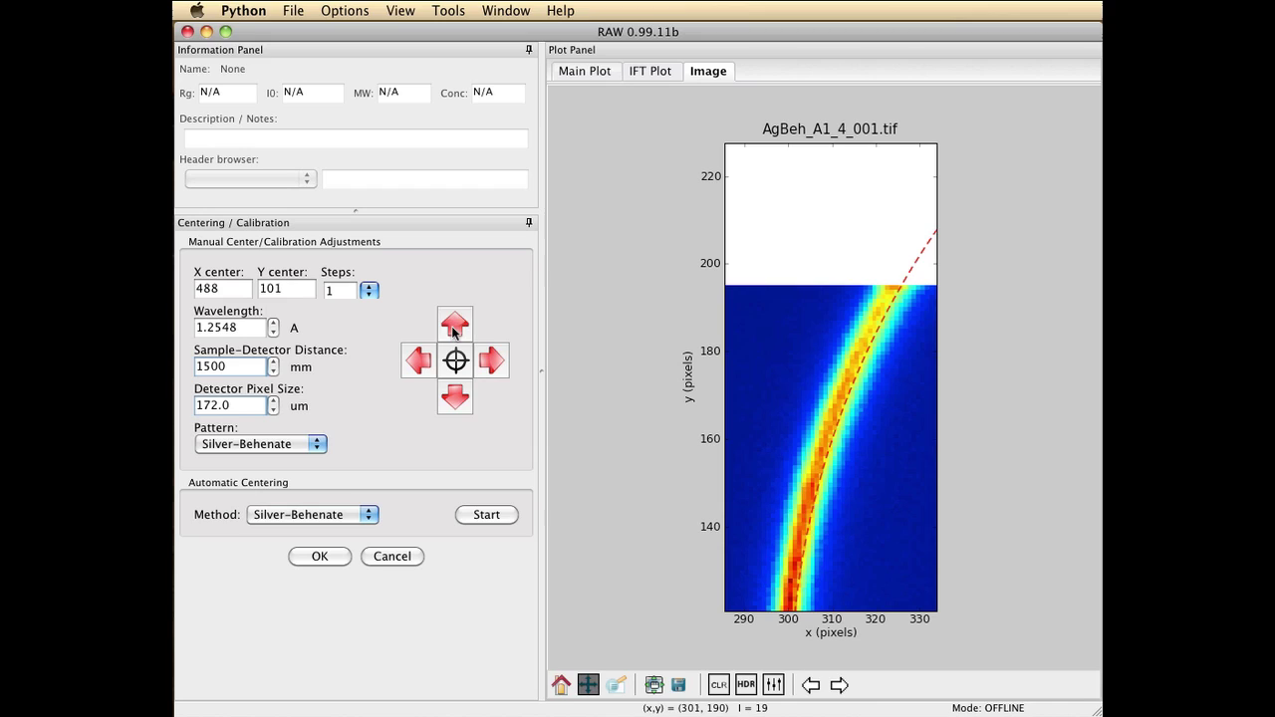
left_click(454, 327)
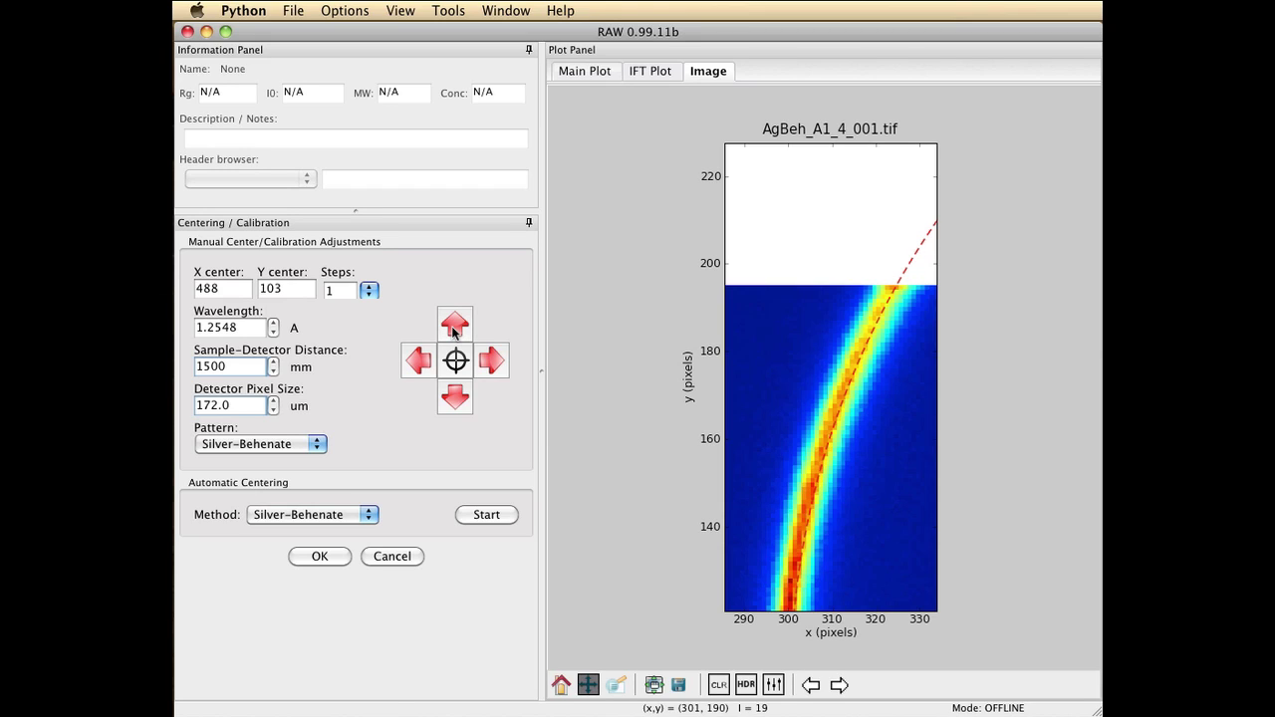
left_click(454, 326)
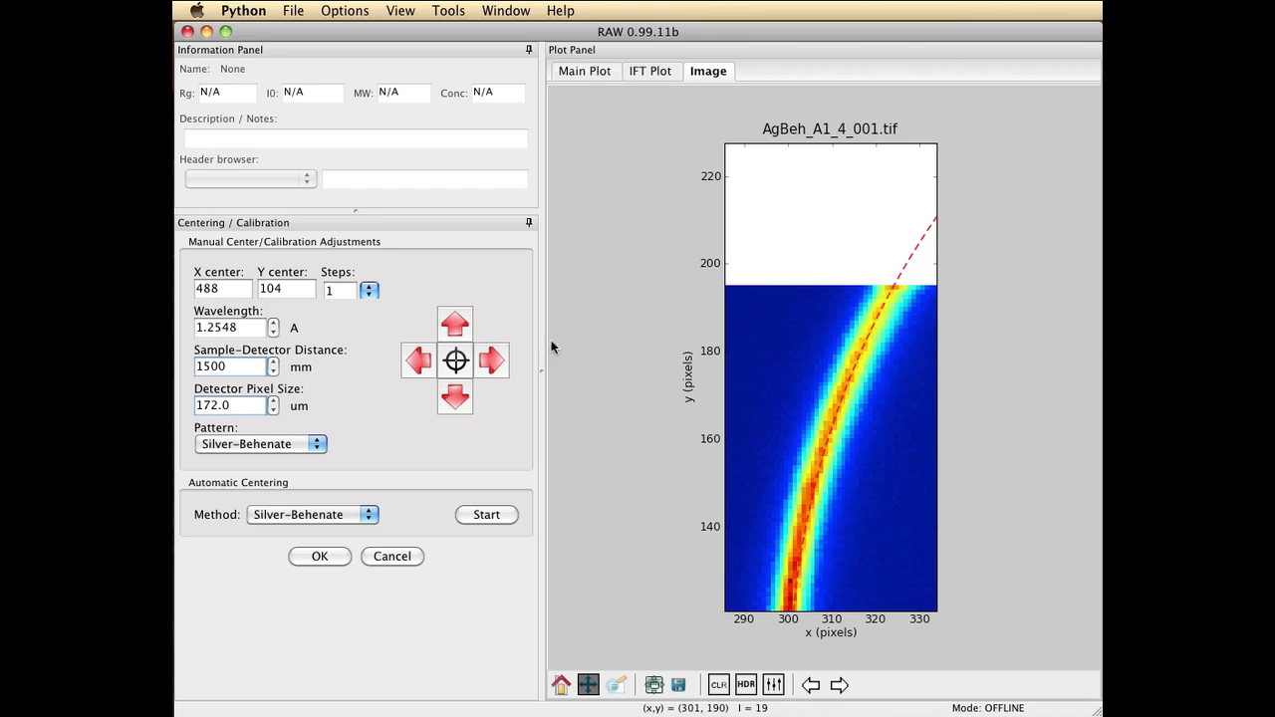
left_click_drag(715, 469, 823, 380)
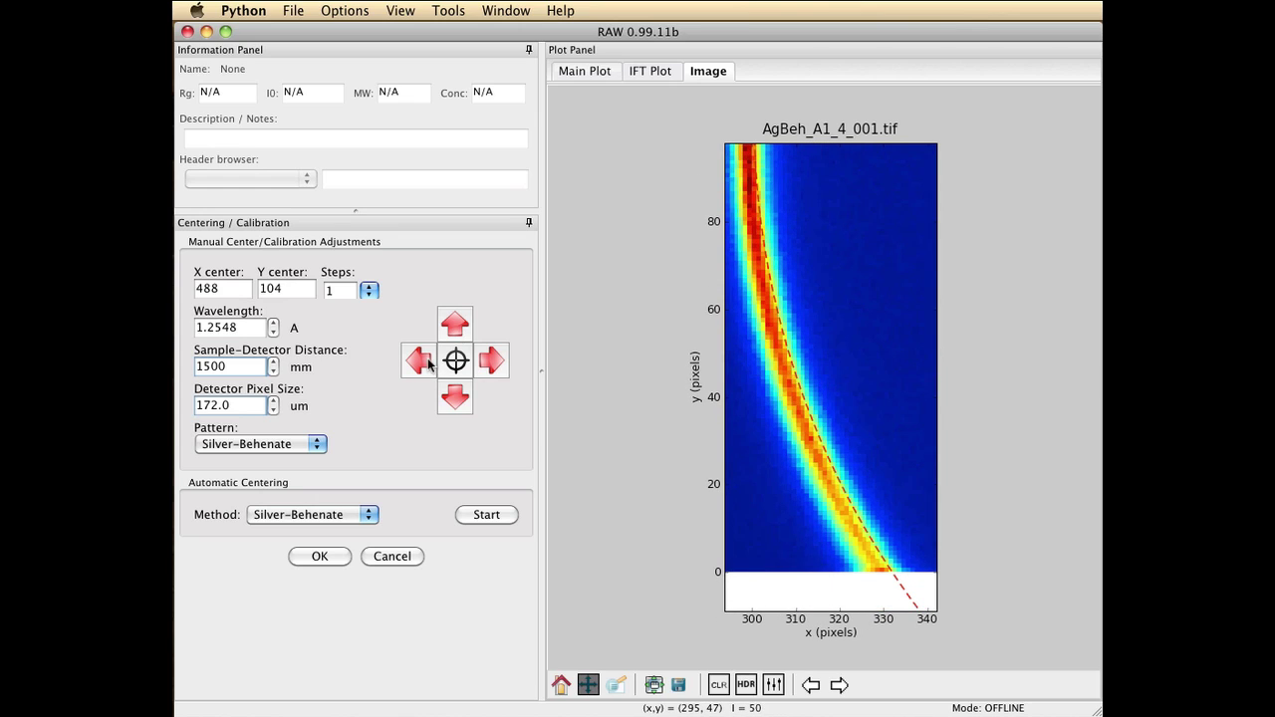
Step: Shift the beam center two pixels left and three pixels down to Y 101
left_click(428, 365)
left_click(428, 364)
left_click_drag(819, 329, 800, 584)
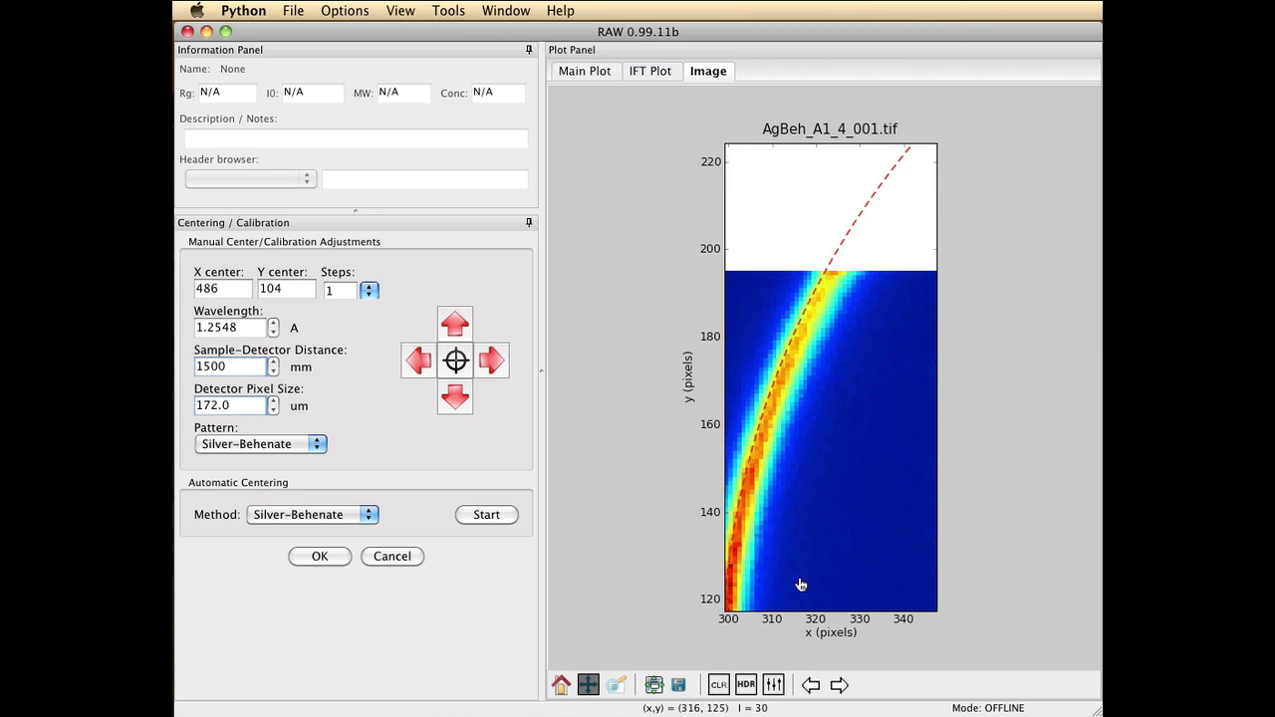
left_click(452, 397)
left_click(451, 397)
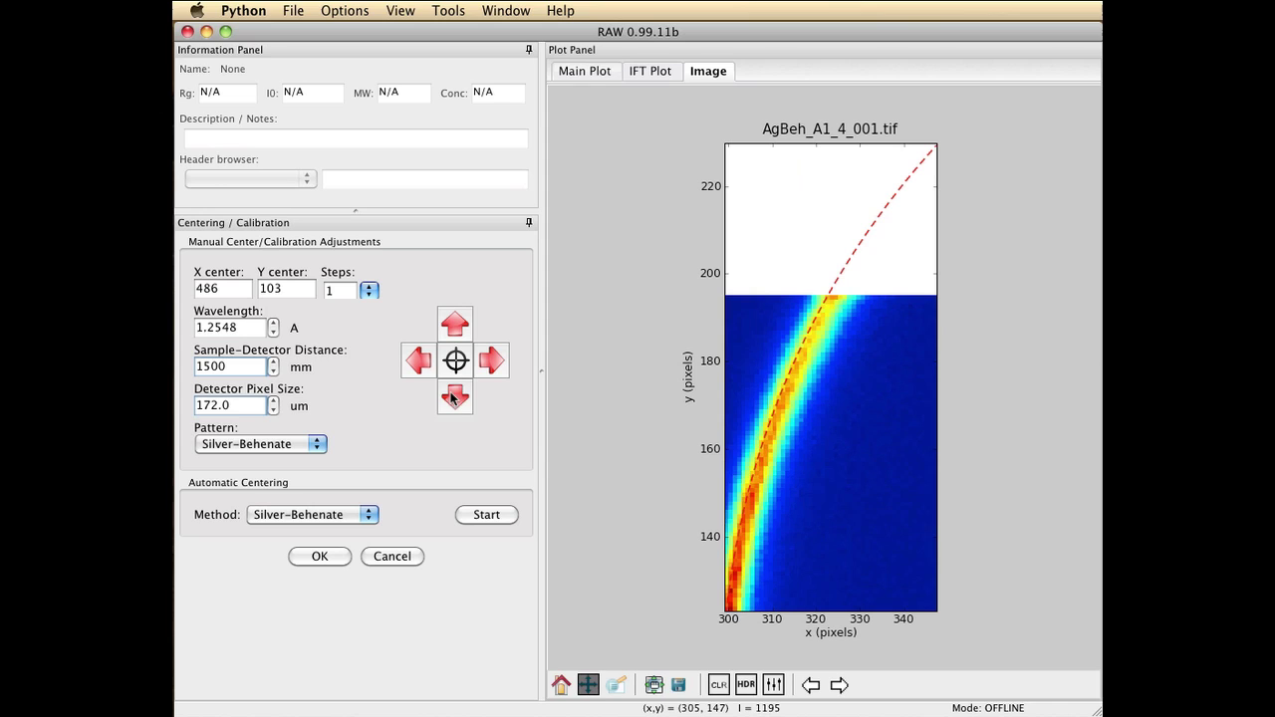
left_click(453, 397)
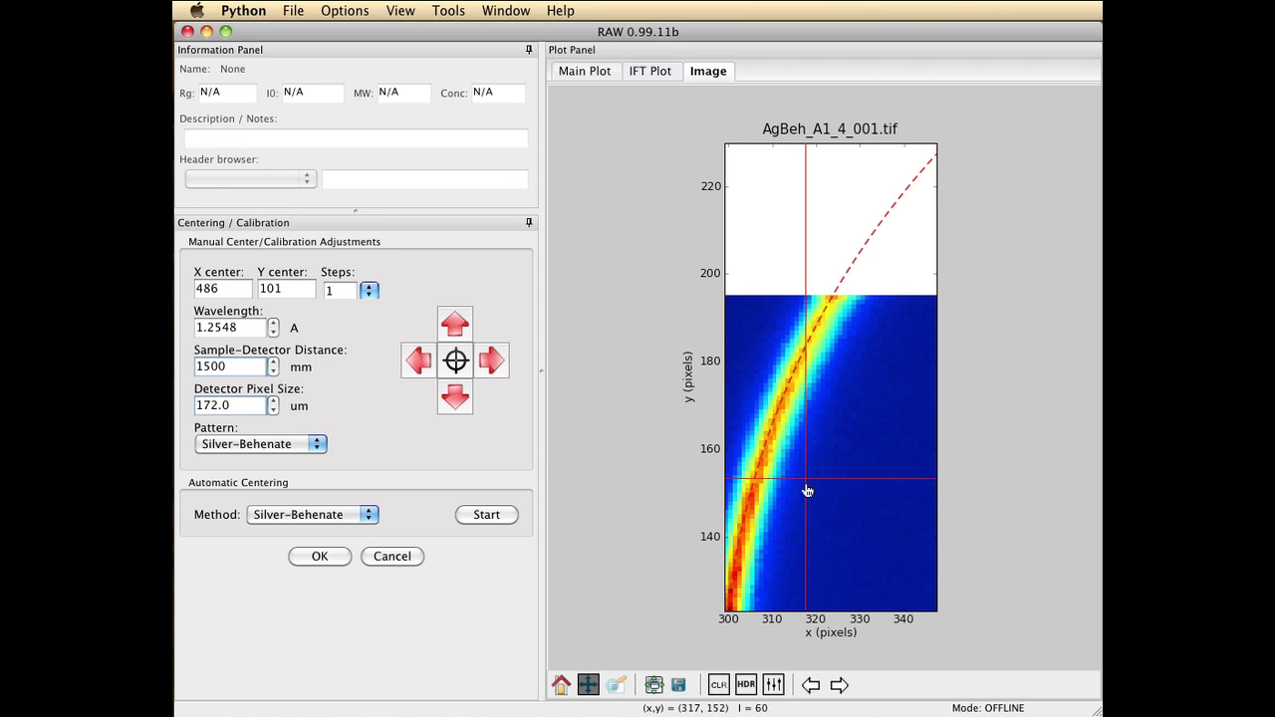
Step: Nudge the center one pixel right to X 487 and return to the full detector image
left_click_drag(808, 489, 848, 279)
left_click_drag(823, 368, 822, 329)
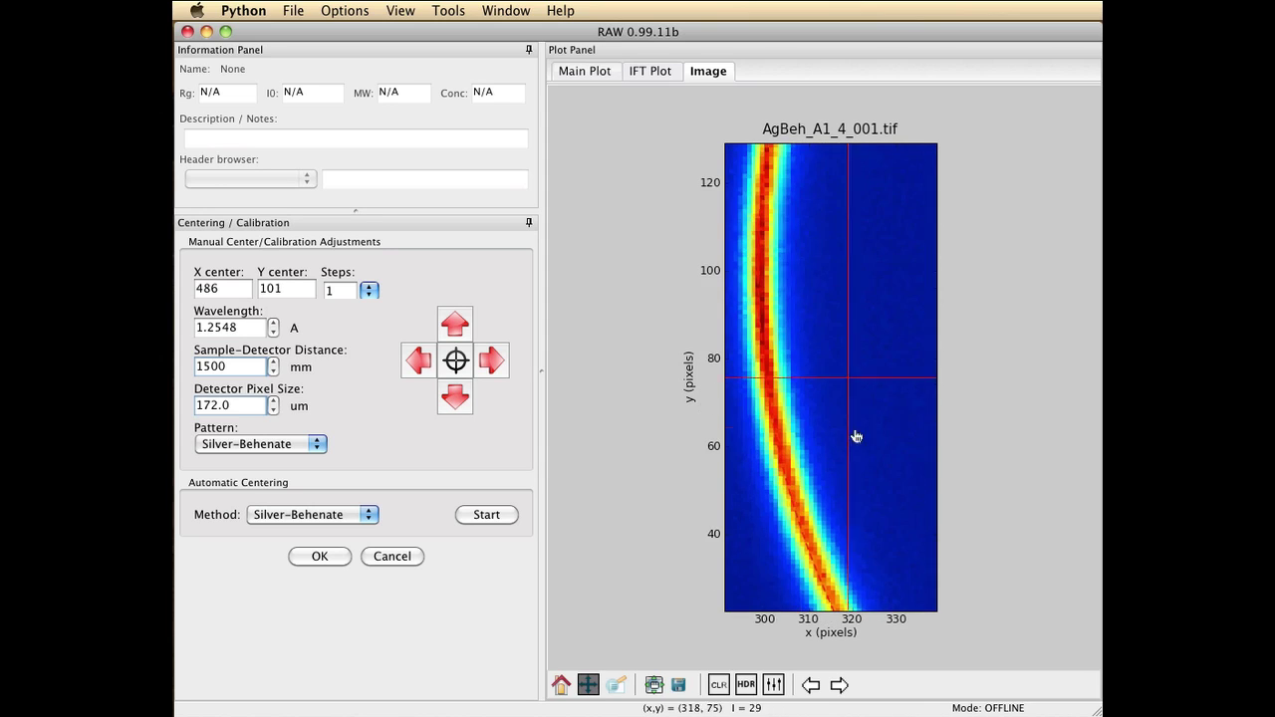
mouse_move(854, 436)
left_mouse_down()
mouse_move(841, 266)
mouse_move(866, 525)
left_mouse_up()
left_click(492, 361)
mouse_move(827, 296)
left_mouse_down()
mouse_move(823, 478)
mouse_move(820, 445)
left_mouse_up()
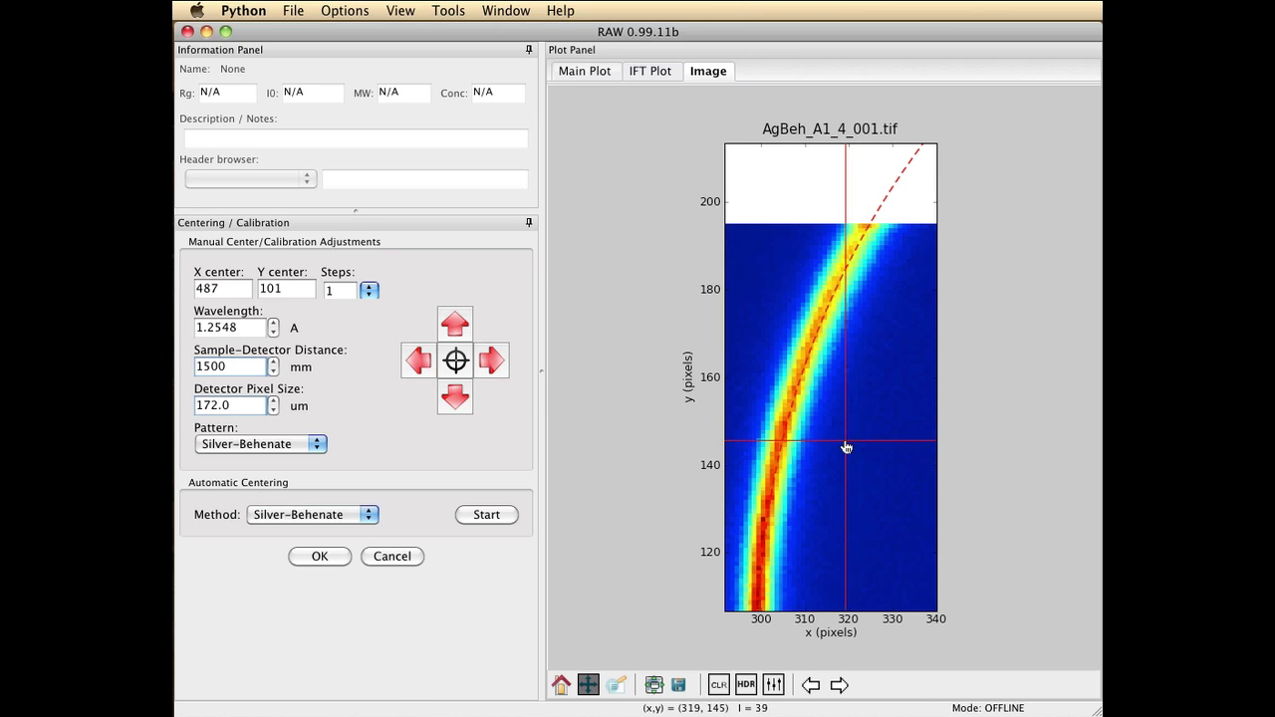
left_click(564, 686)
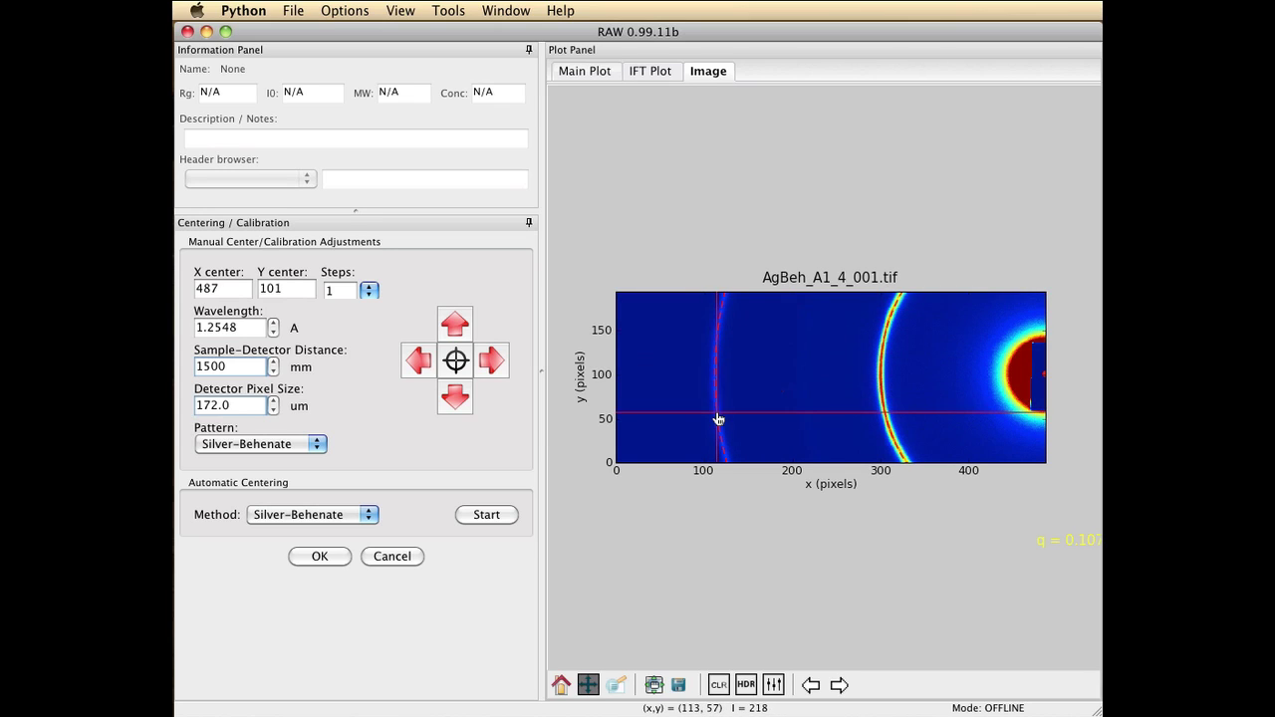
Step: Set the image display upper intensity limit to 300
left_click(774, 685)
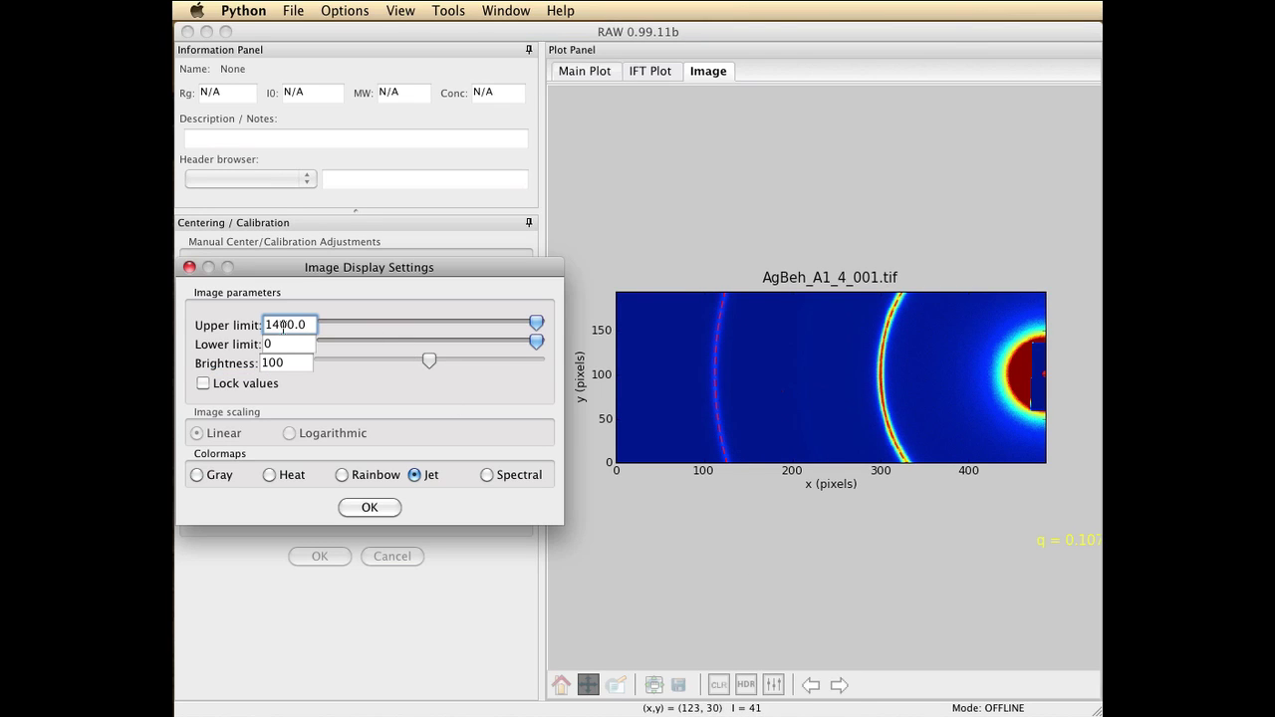
key("BackSpace")
key("BackSpace")
type("3")
key("Return")
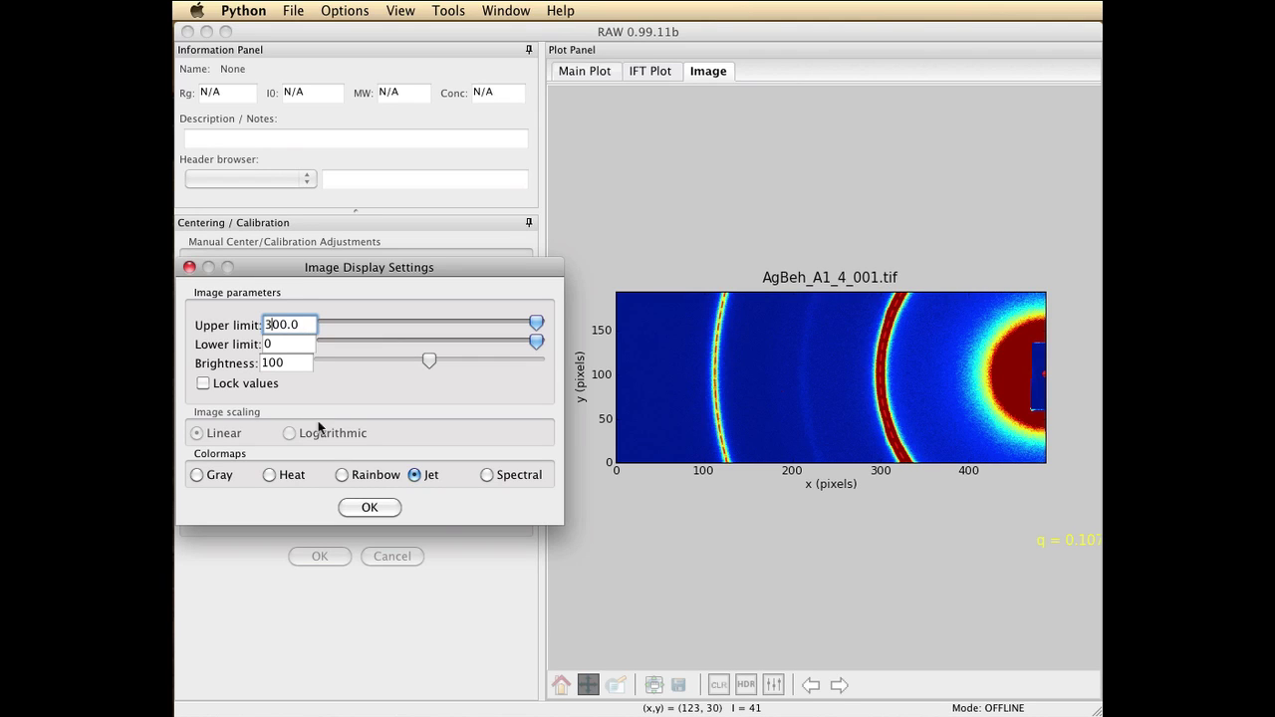
left_click(371, 507)
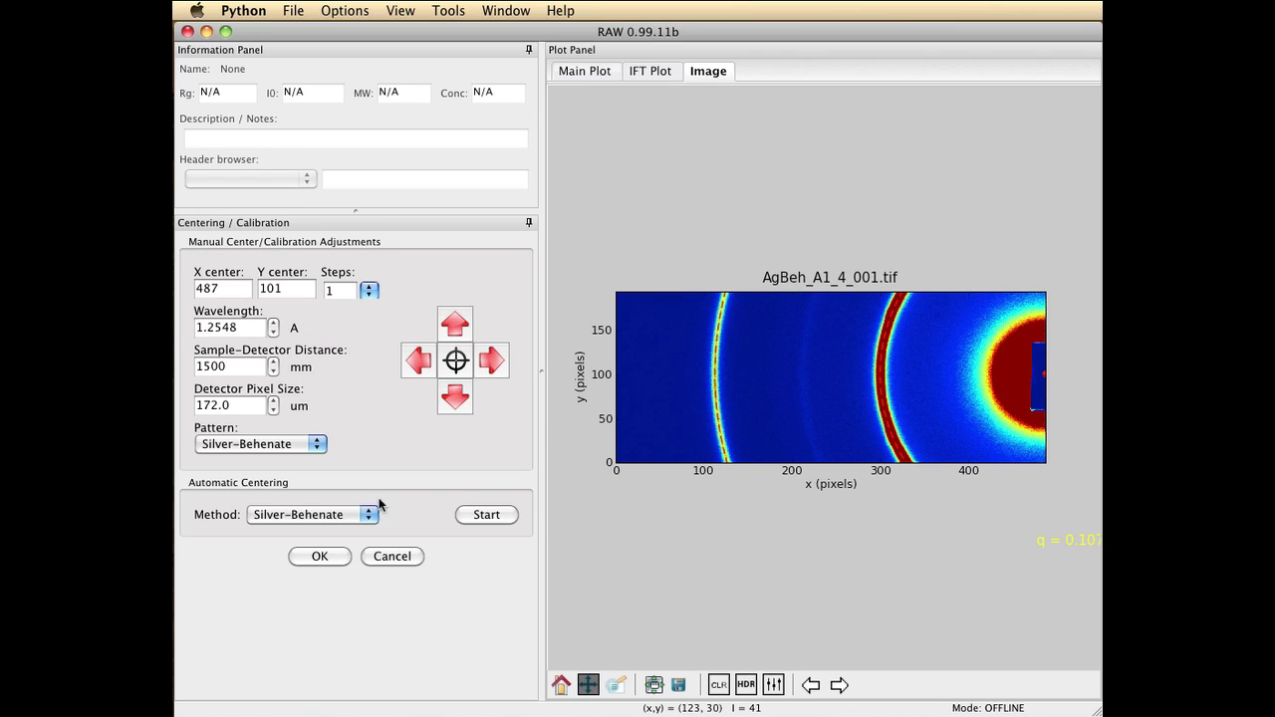
Step: Zoom into the inner ring, draw the calibration ring, and pan along it to check the fit
left_click(615, 684)
left_click_drag(697, 337, 747, 430)
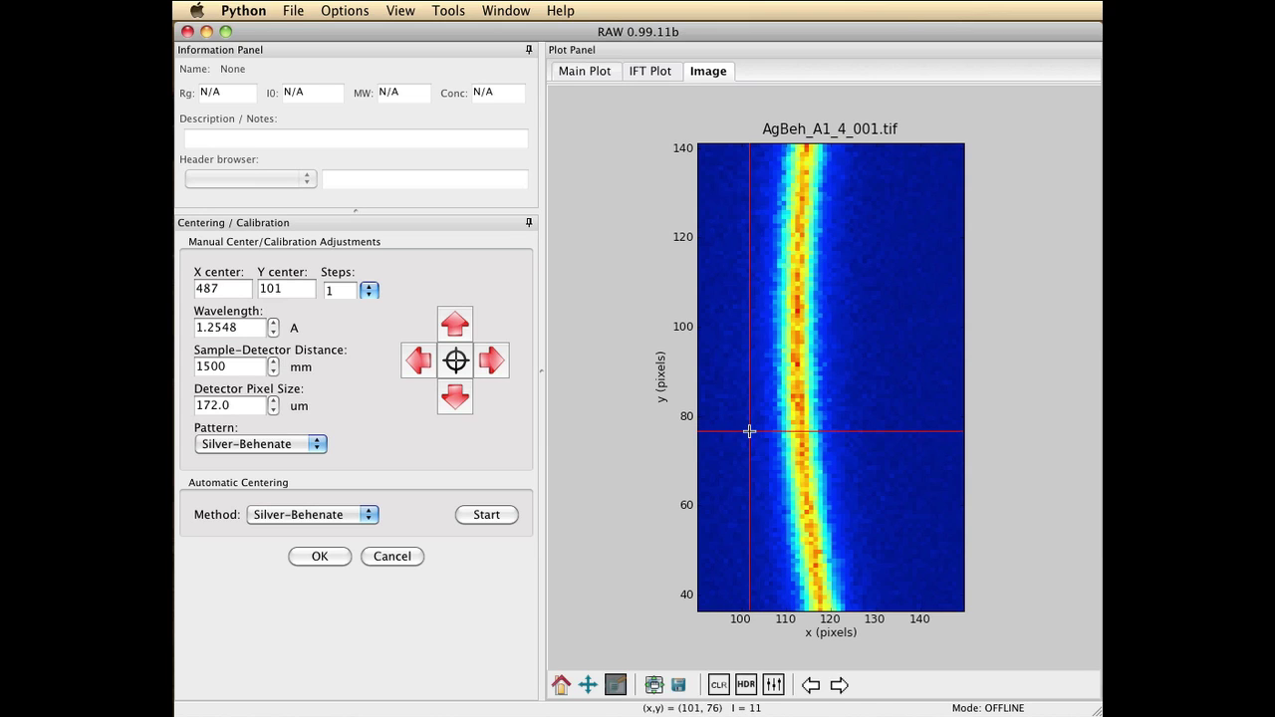
left_click(589, 689)
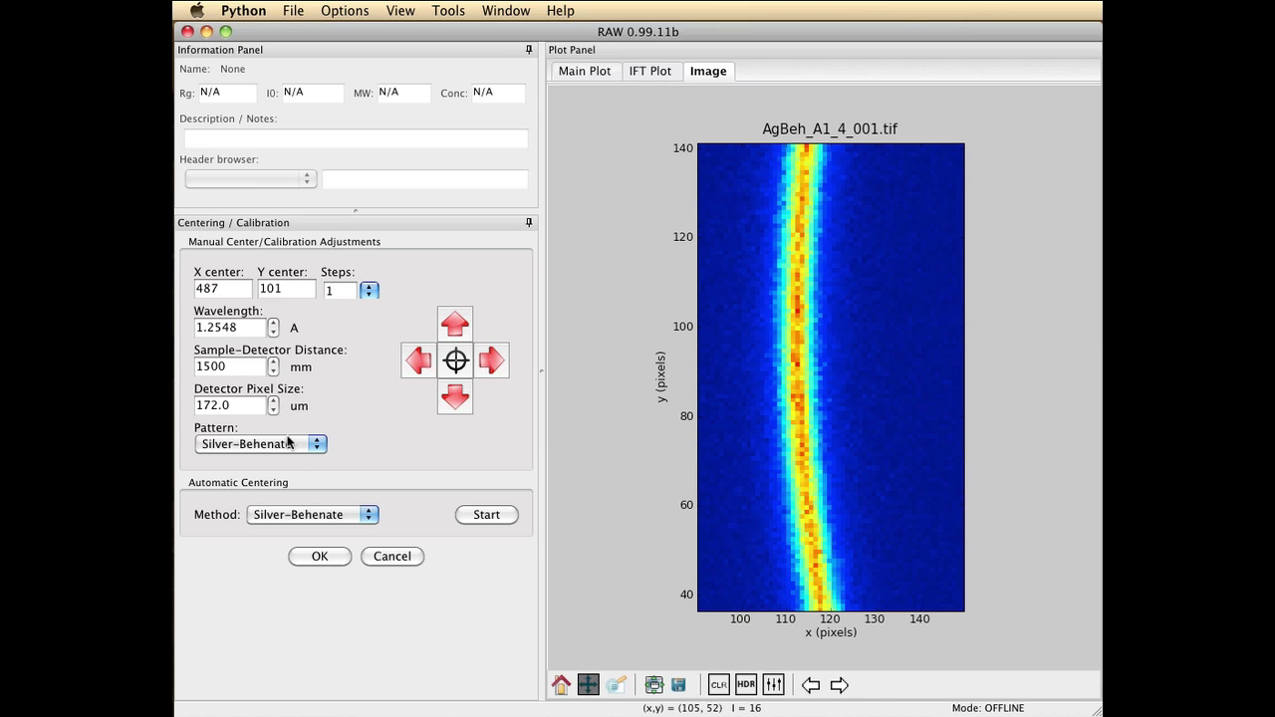
left_click(250, 408)
key("Return")
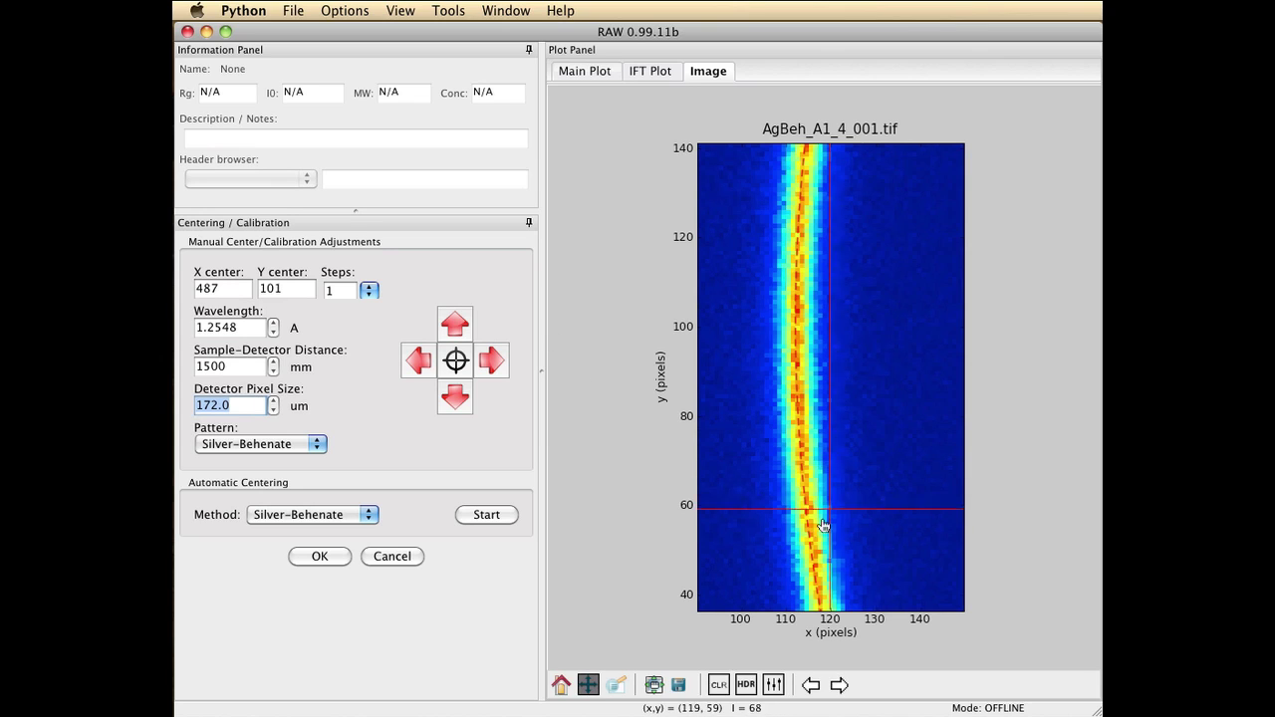
left_click_drag(840, 299, 820, 398)
scroll(846, 409, "down", 2)
scroll(875, 424, "up", 2)
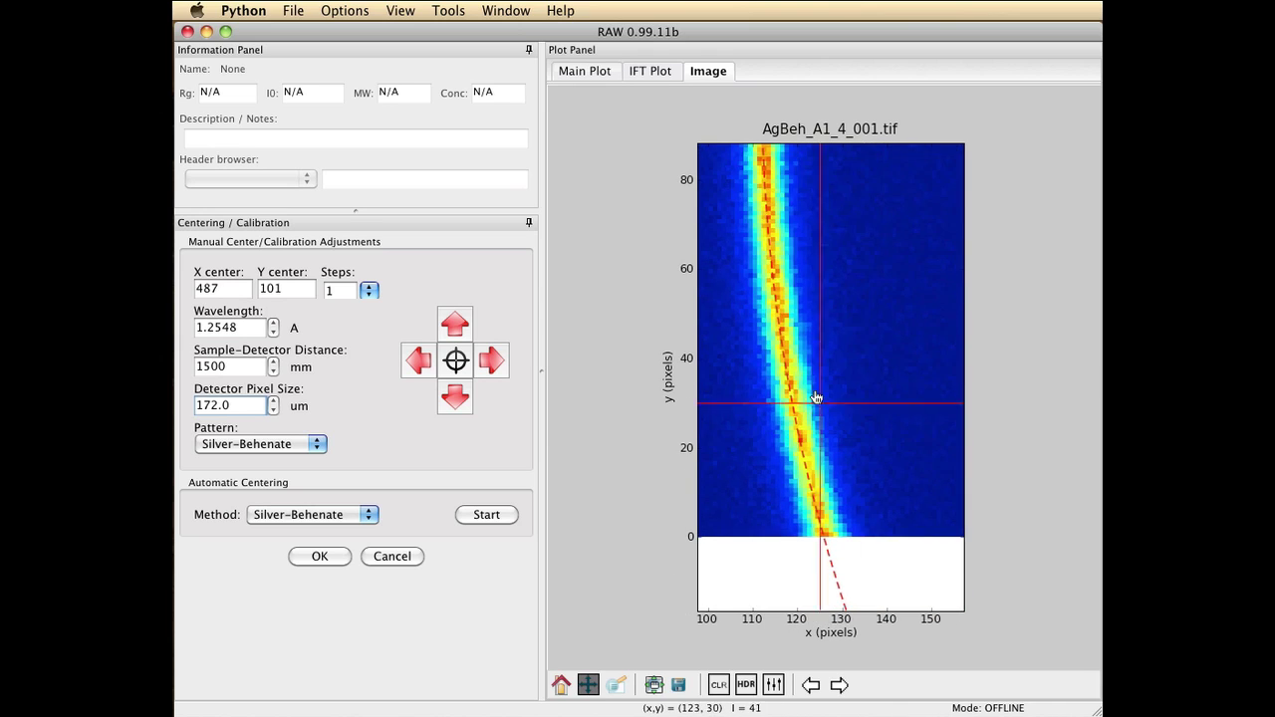
left_click_drag(786, 276, 828, 498)
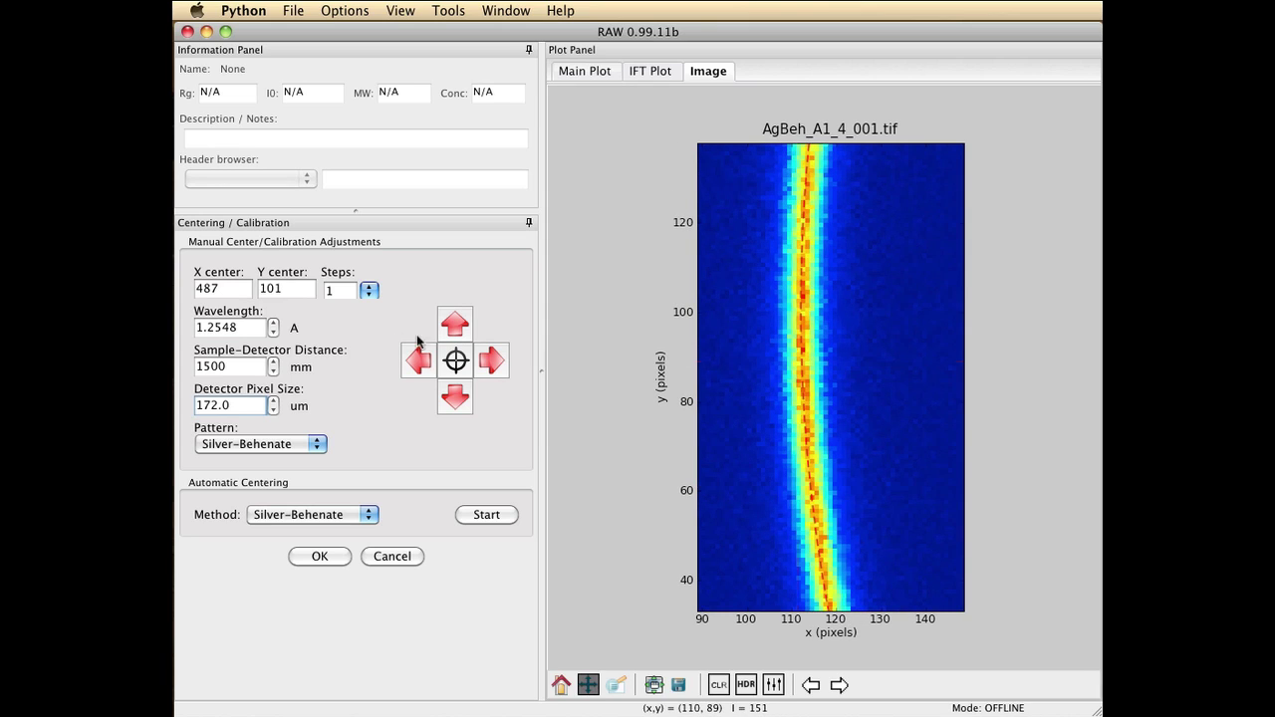
Step: Step the sample-detector distance from 1502 mm down to 1498 mm and reset the image to full view
left_click(270, 362)
left_click(270, 363)
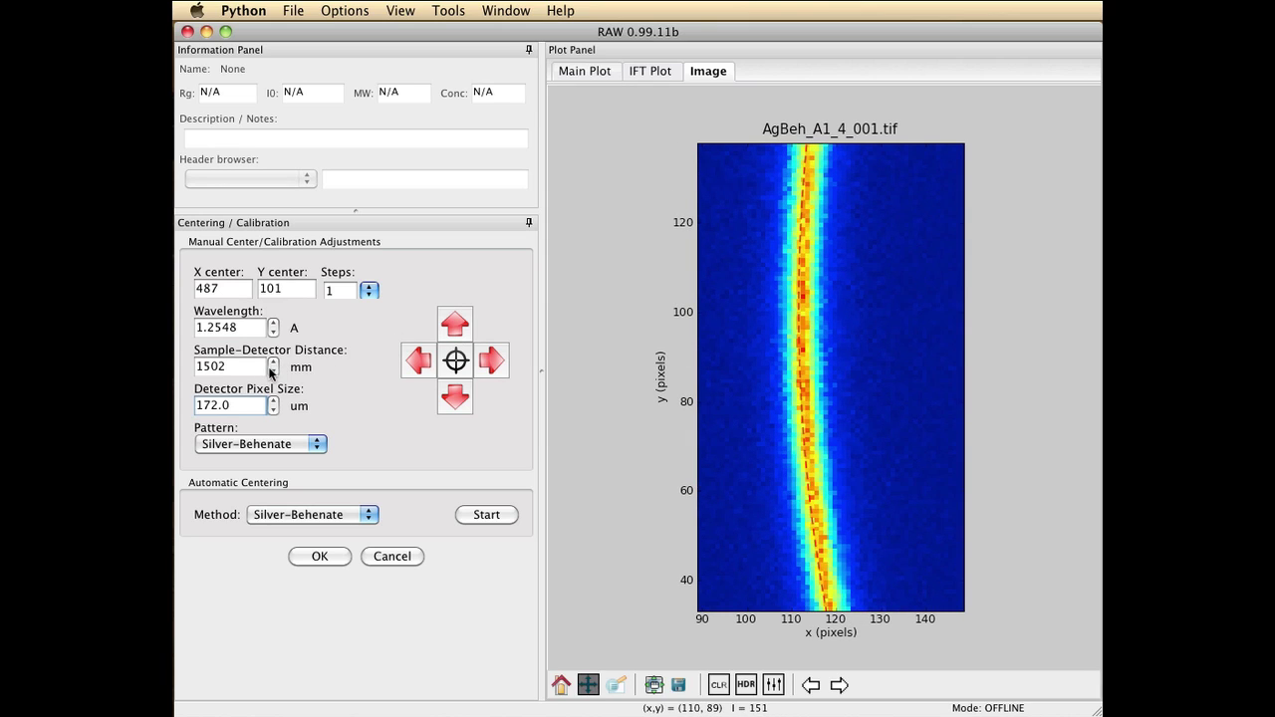
left_click(269, 372)
left_click(270, 372)
left_click(270, 372)
left_click(270, 371)
left_click(270, 371)
left_click(274, 362)
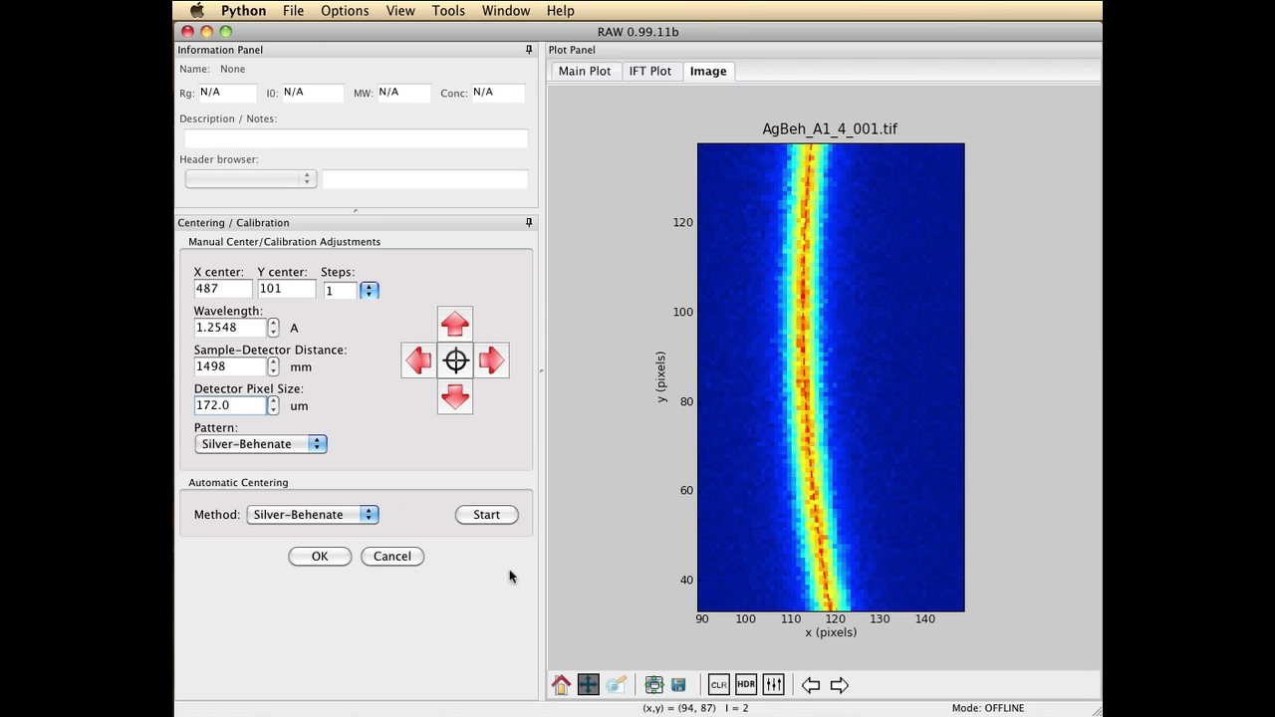
left_click(560, 684)
Step: Set the image display upper intensity limit to 1600
left_click(773, 690)
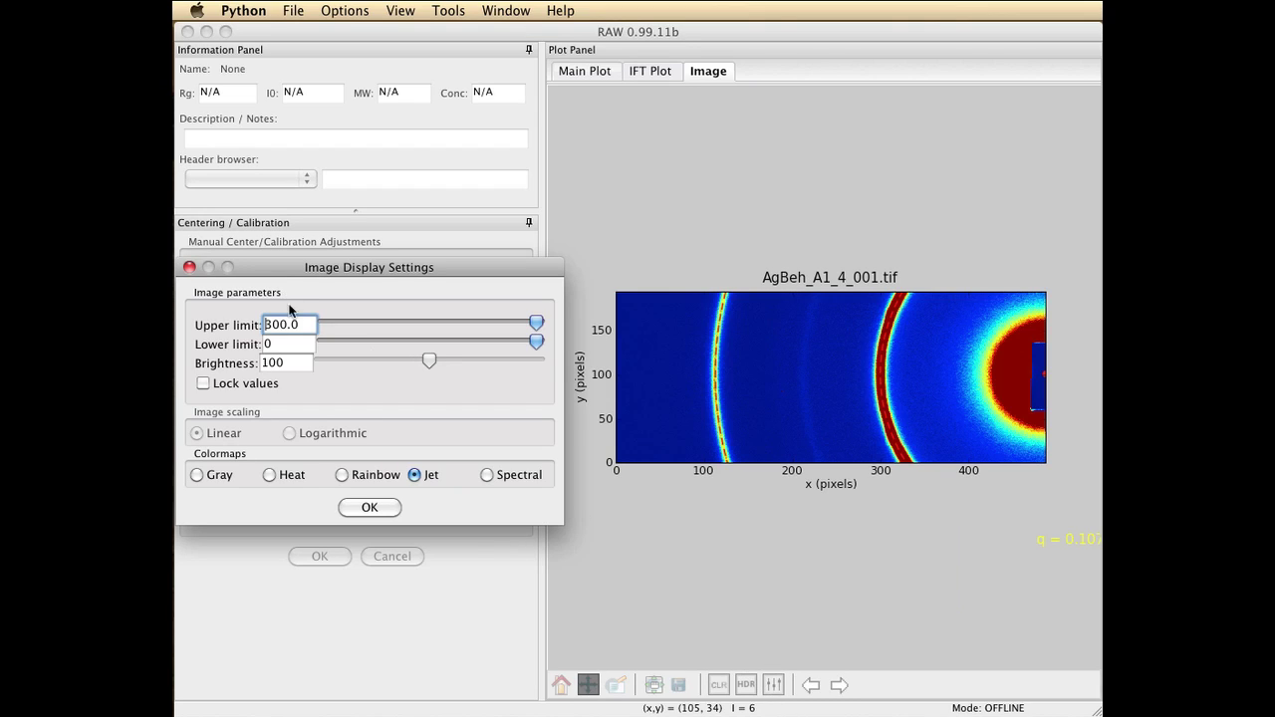
left_click(266, 324)
type("15")
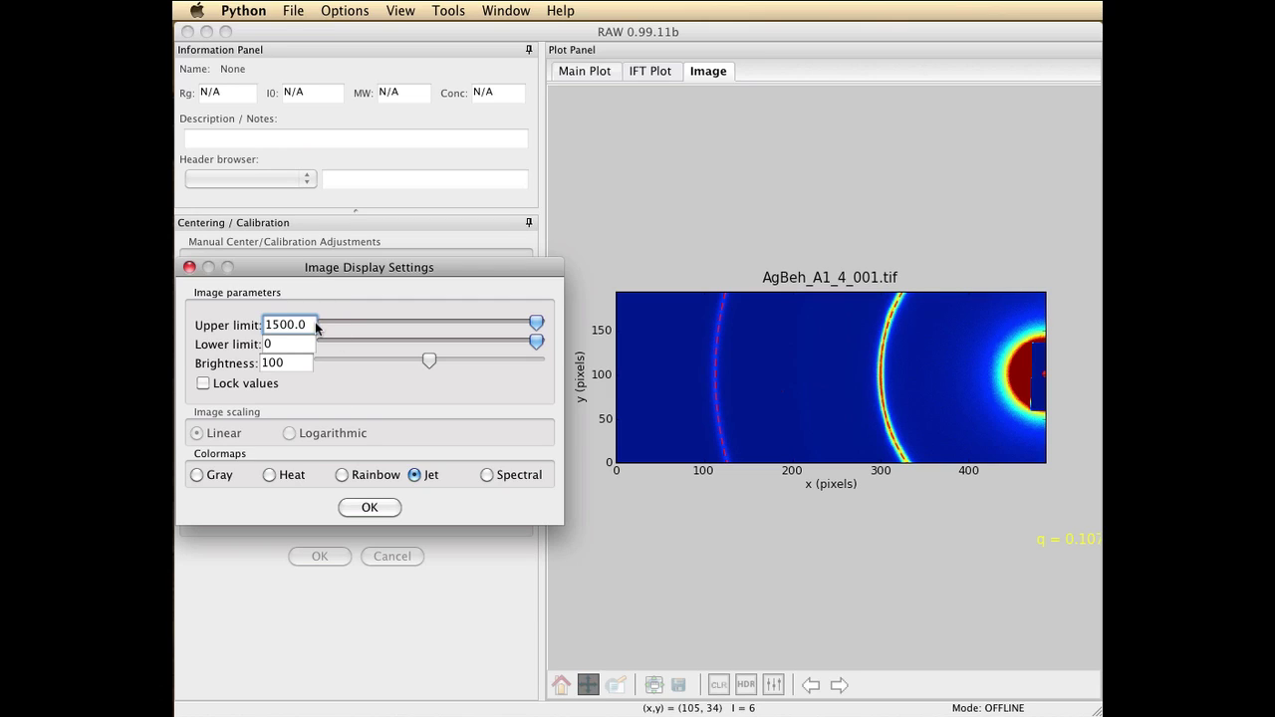
key("BackSpace")
type("3")
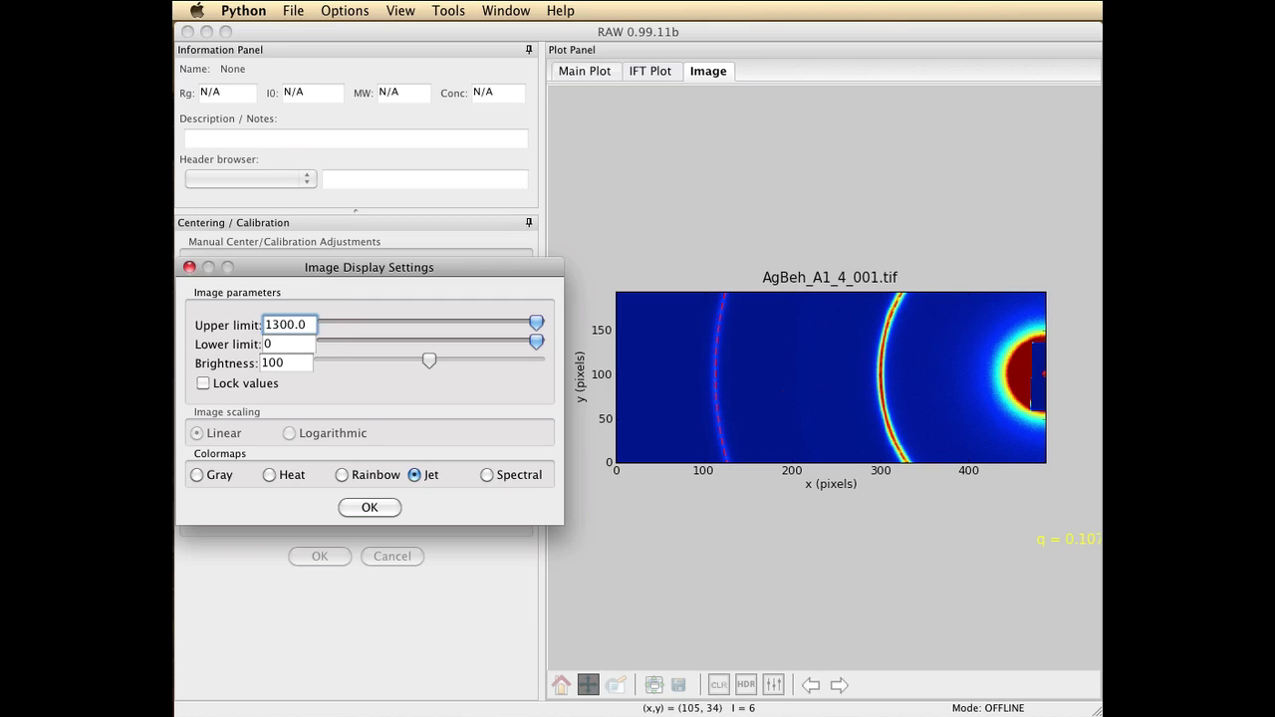
key("BackSpace")
type("6")
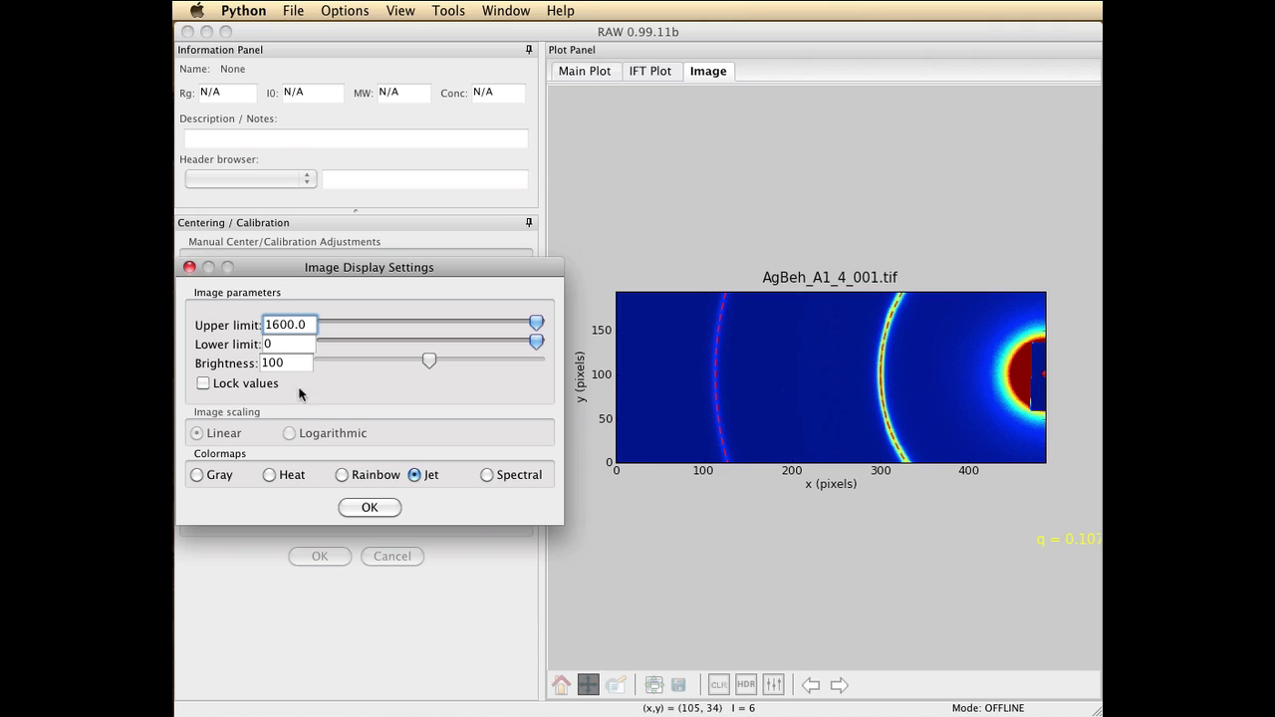
left_click(384, 510)
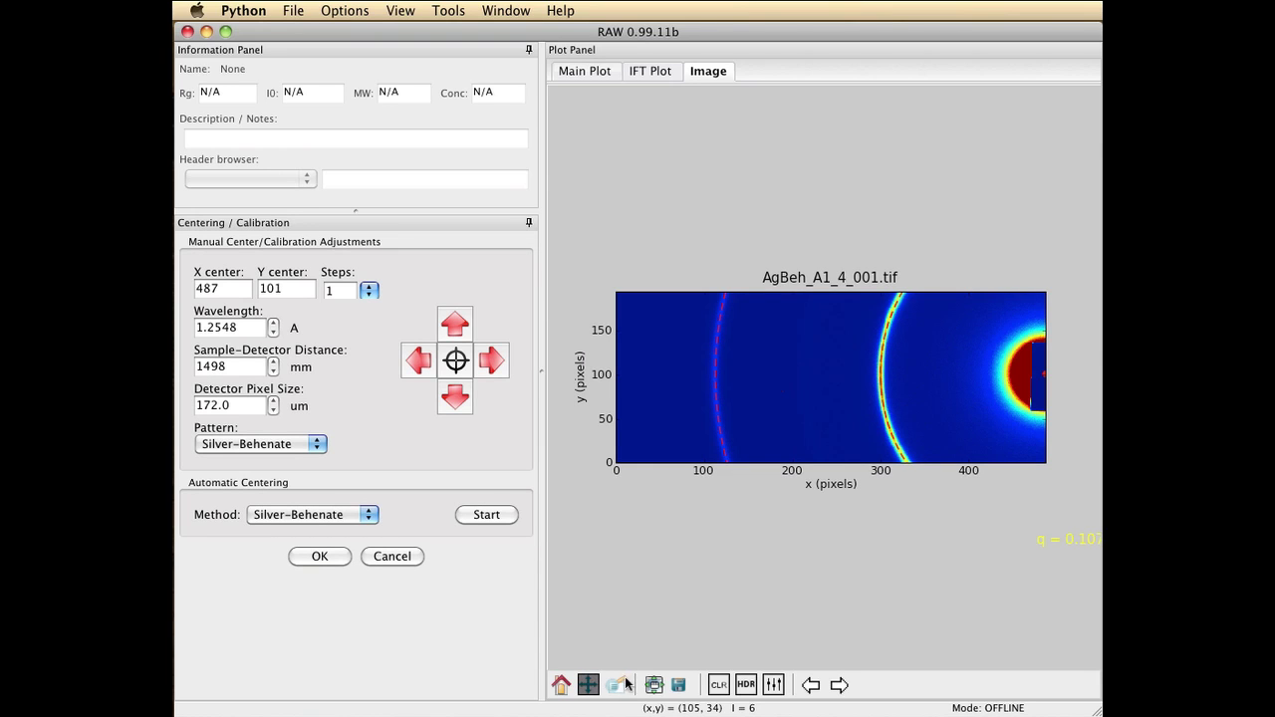
Step: Zoom onto the outer ring, redraw the calibration ring, and shift the beam X center to 486
left_click(617, 684)
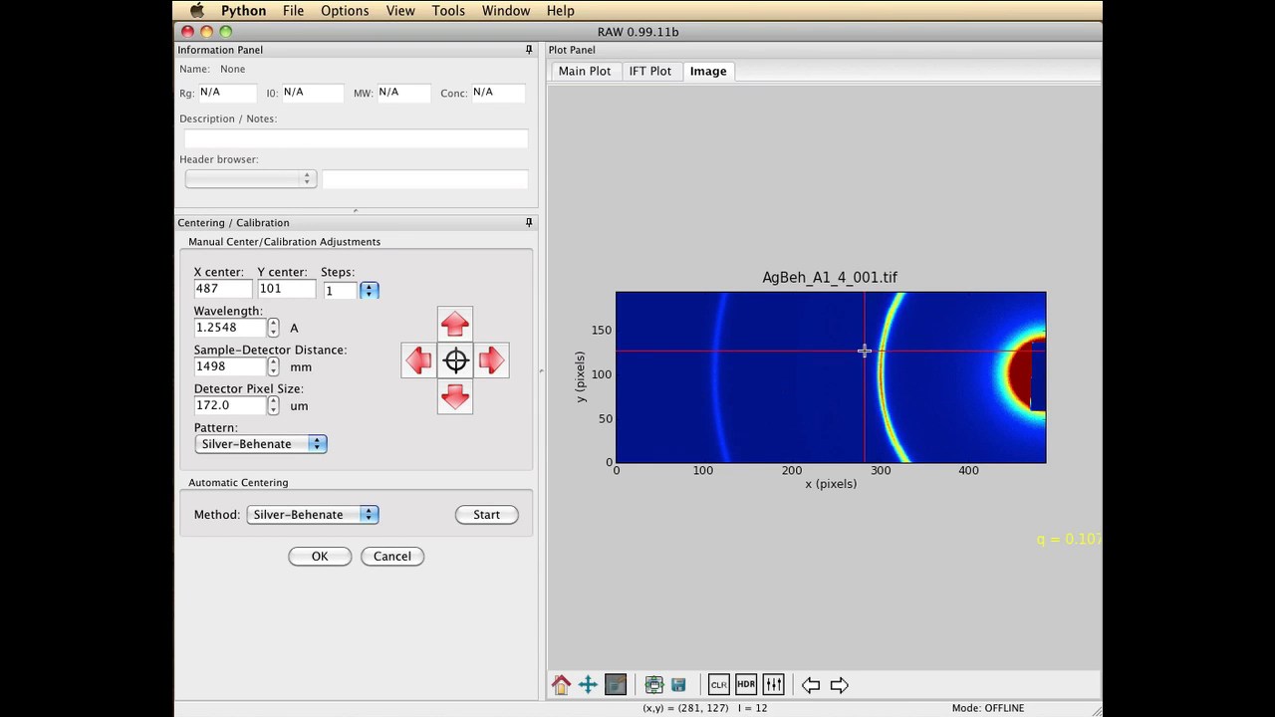
left_click_drag(863, 350, 908, 431)
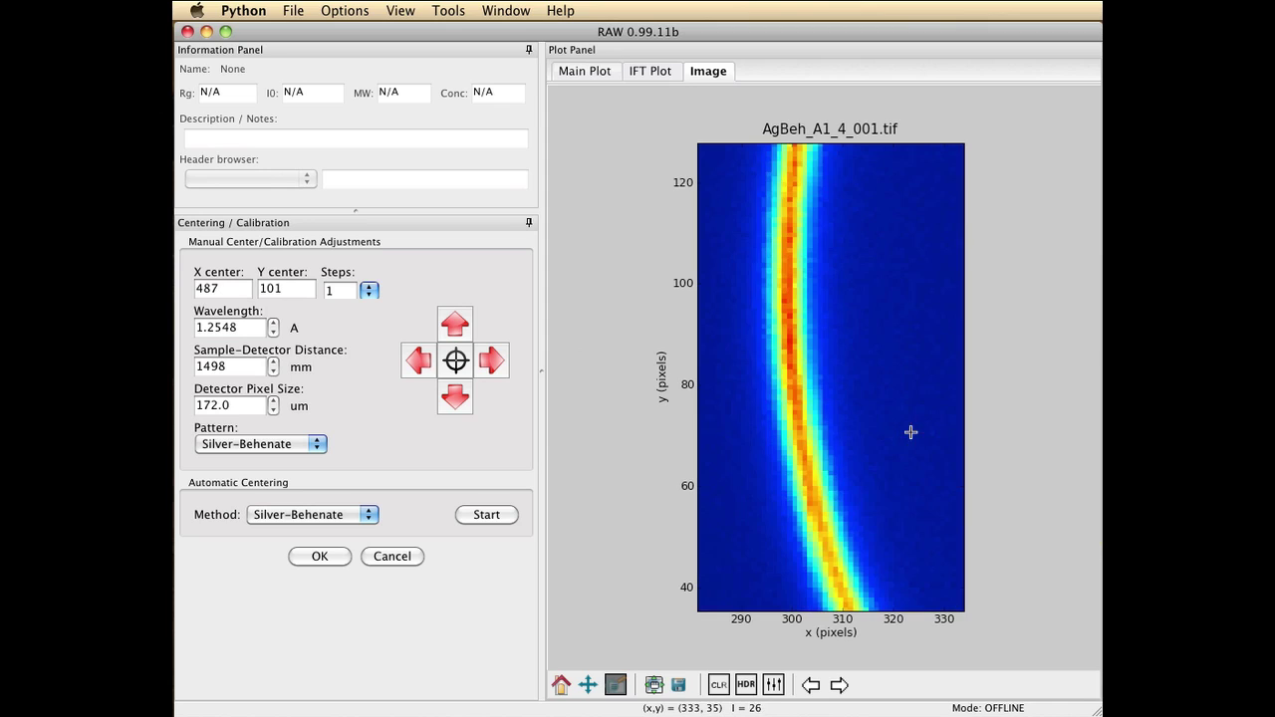
double_click(248, 410)
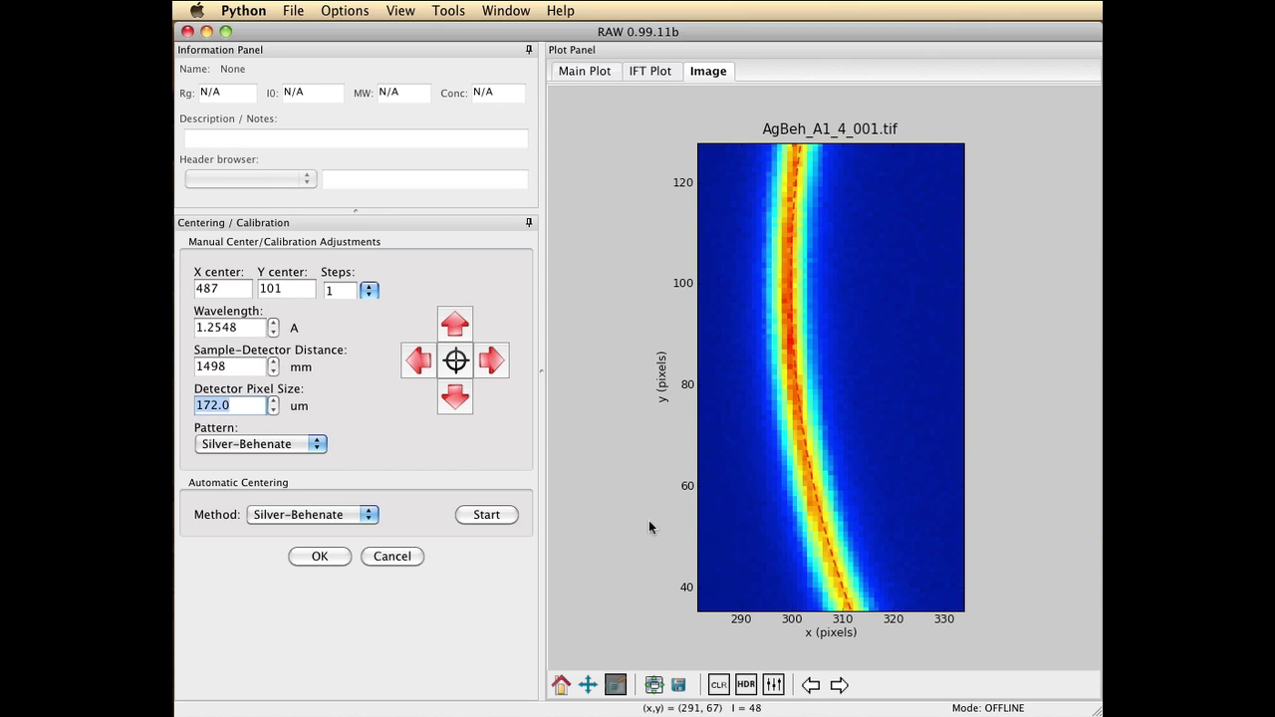
left_click(416, 360)
left_click_drag(854, 234, 829, 551)
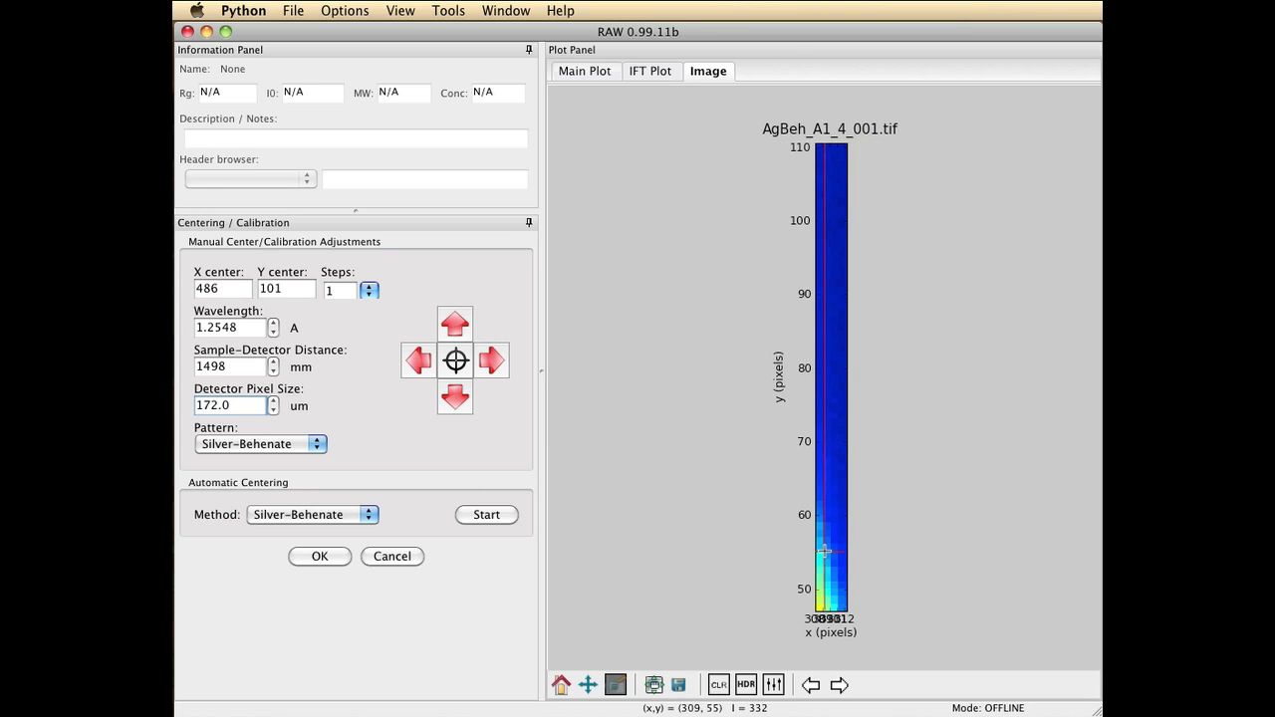
left_click(561, 684)
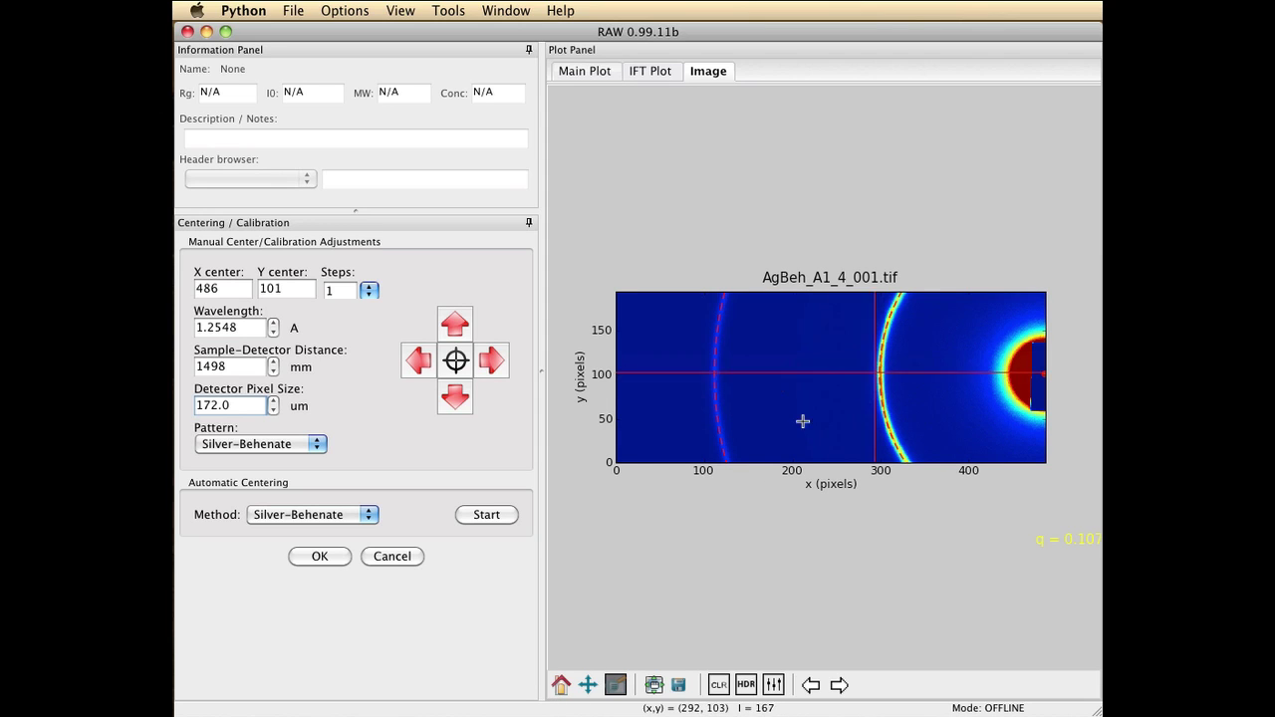
Step: Inspect the fitted ring along the outer ring, then accept the calibration
left_click_drag(849, 337, 905, 398)
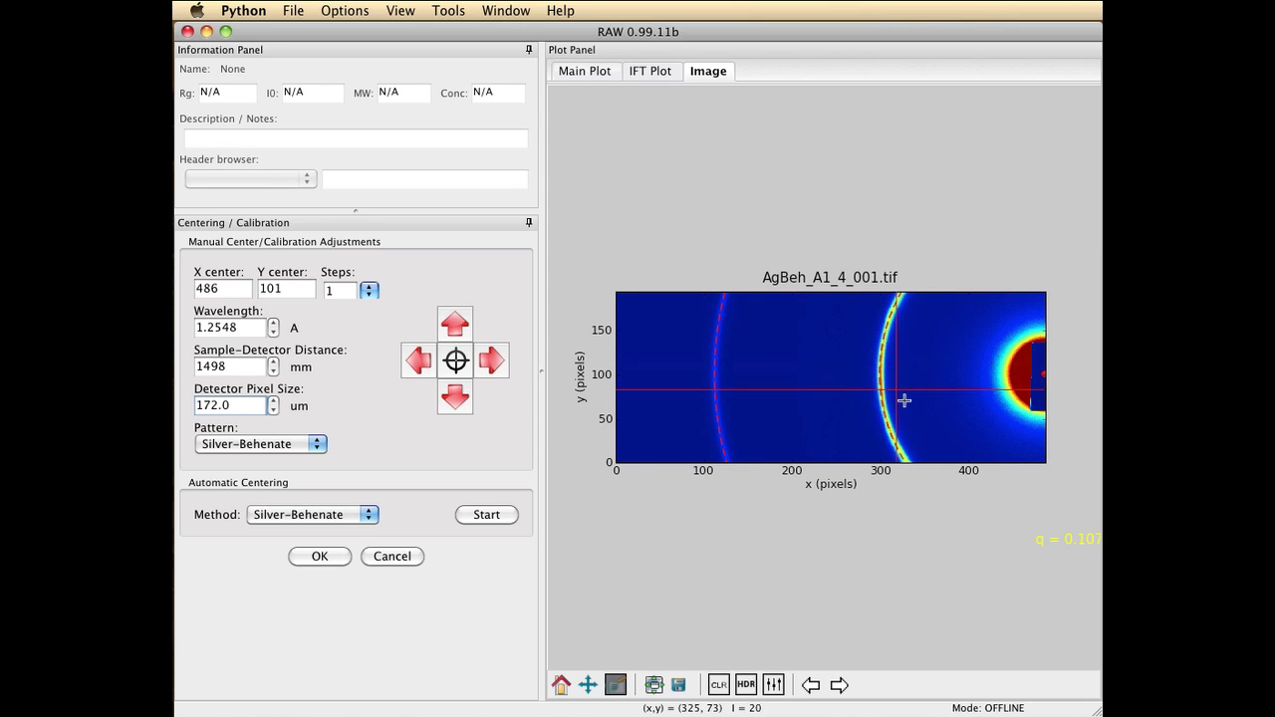
left_click(588, 684)
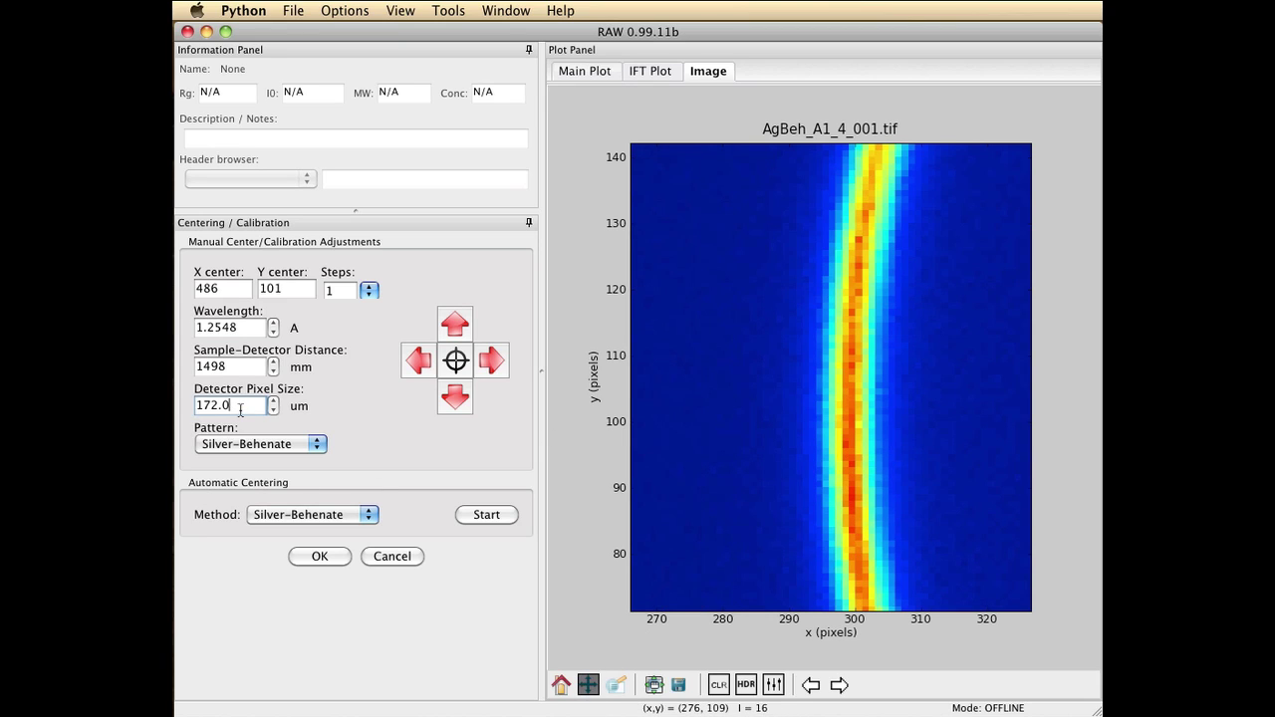
left_click_drag(800, 228, 819, 290)
left_click_drag(863, 501, 840, 242)
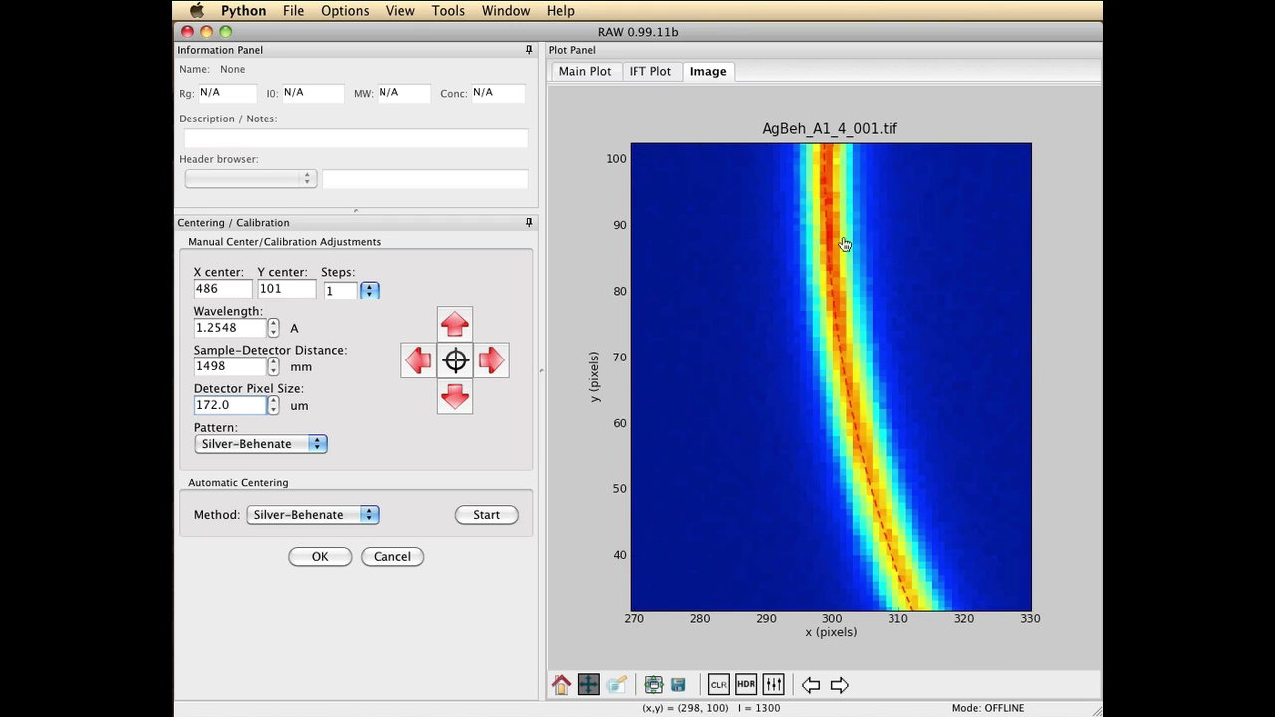
left_click_drag(858, 351, 845, 285)
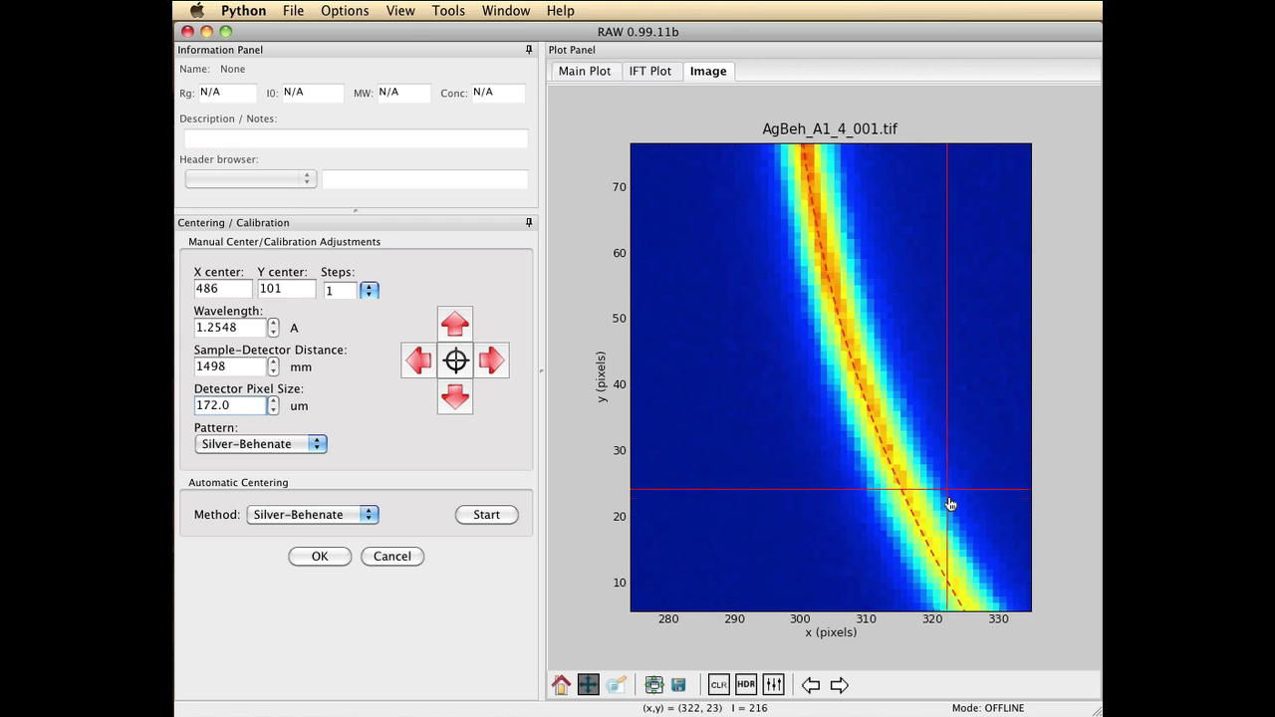
left_click_drag(782, 444, 1030, 484)
left_click_drag(776, 303, 870, 464)
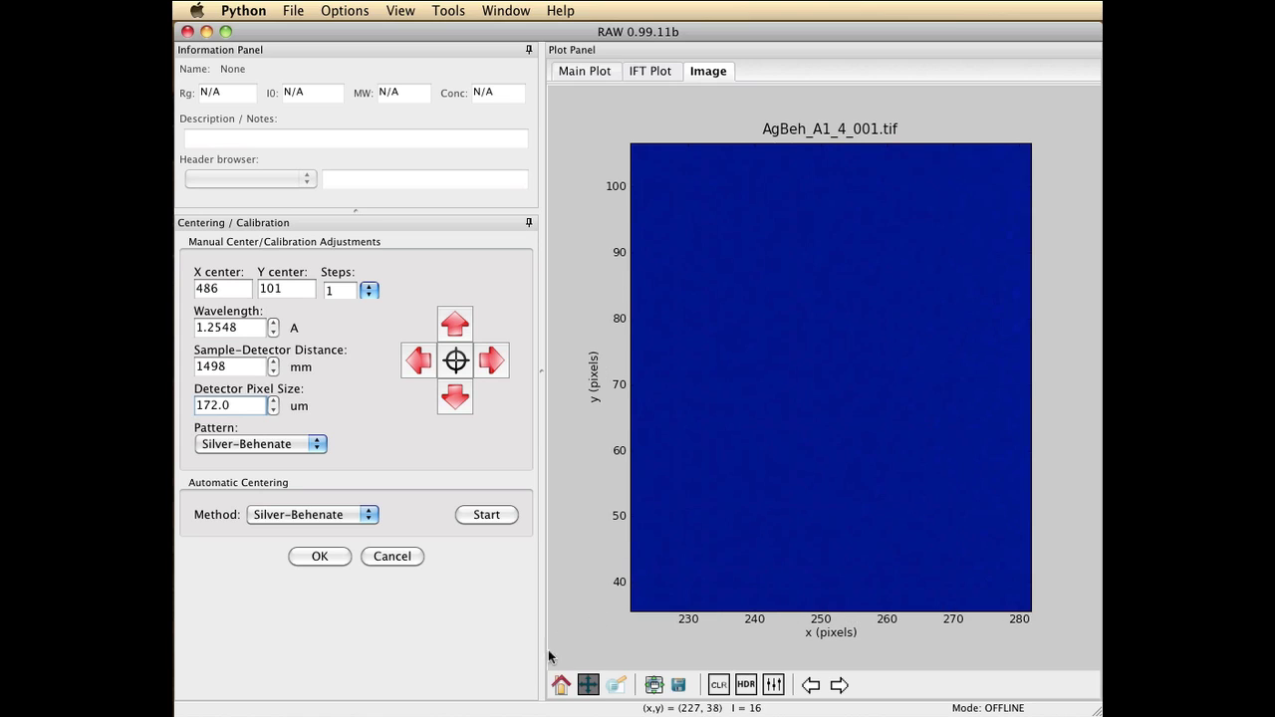
left_click(558, 683)
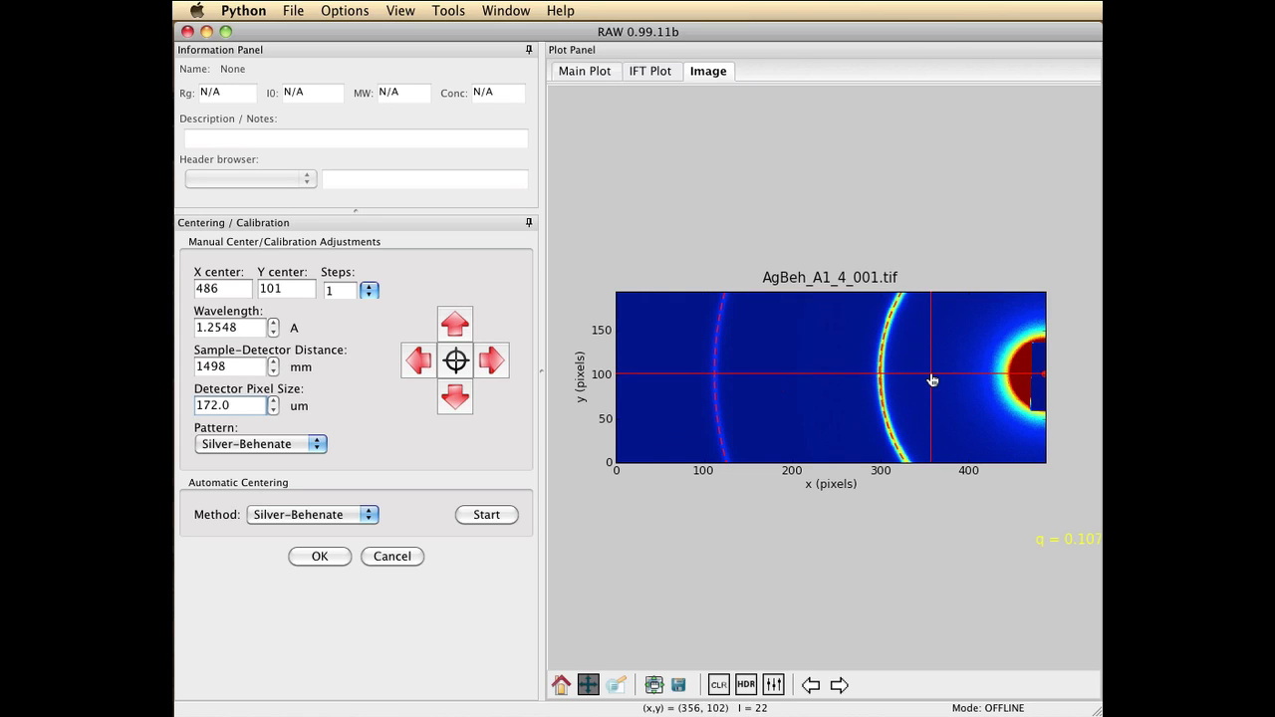
left_click(320, 556)
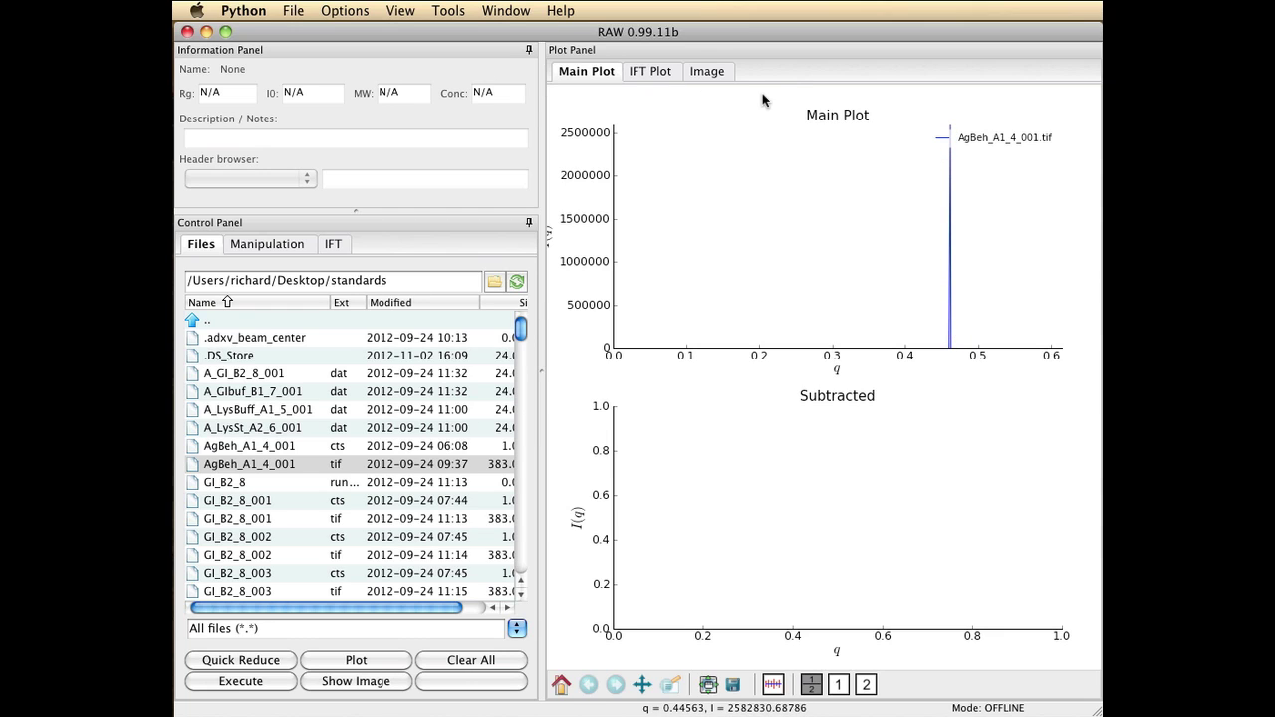
Step: Open the Masking panel from the Tools menu
left_click(445, 11)
left_click(468, 77)
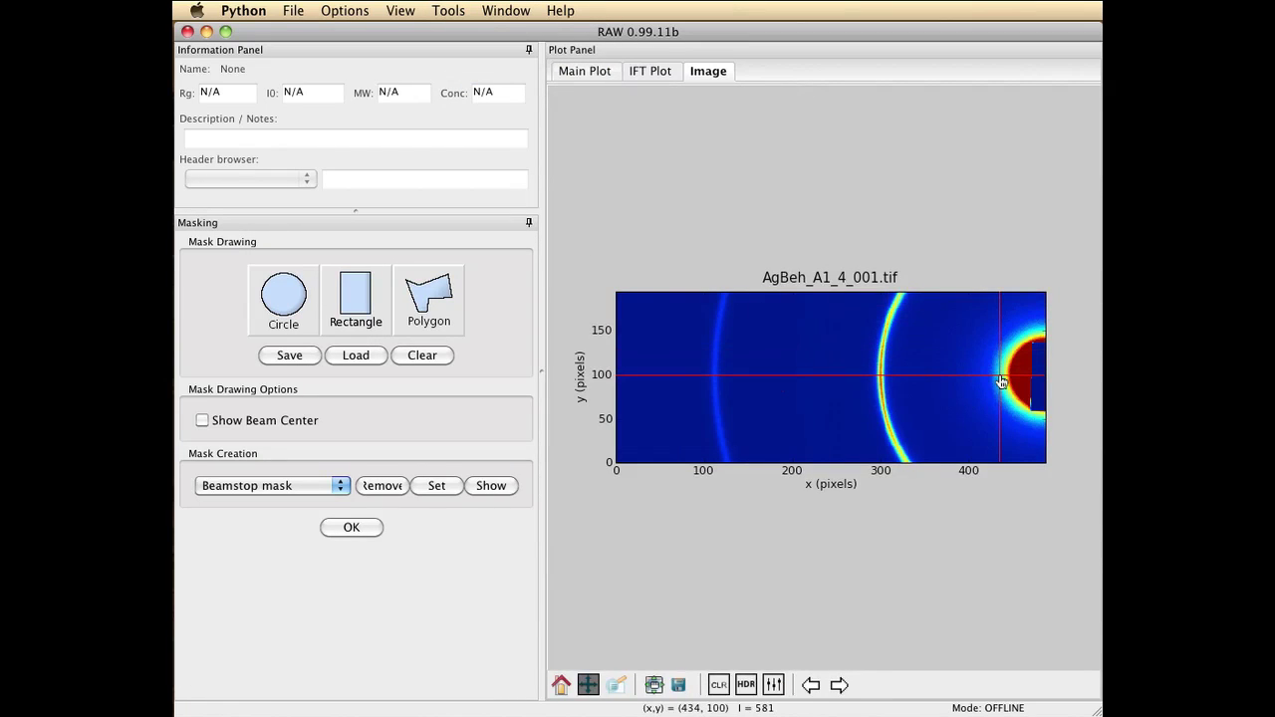
Step: Draw a wedge-shaped polygon mask from the left of the image to the beamstop edge
left_click(443, 303)
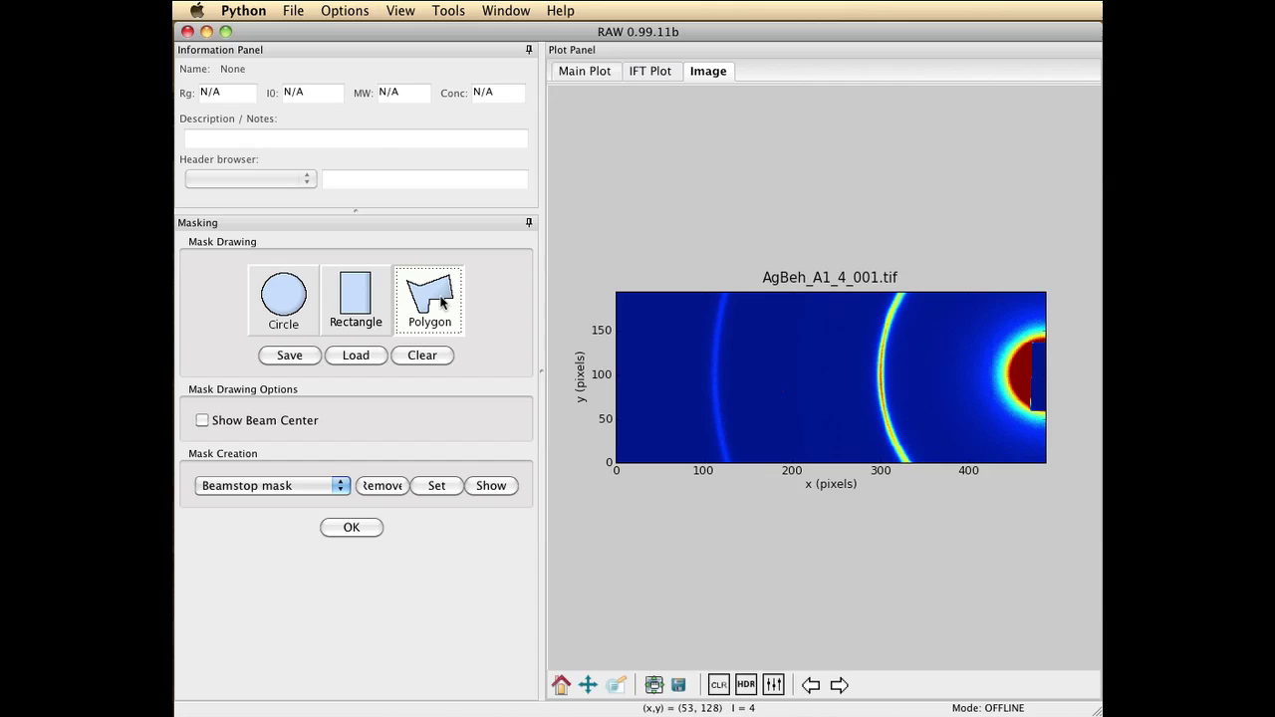
left_click(201, 423)
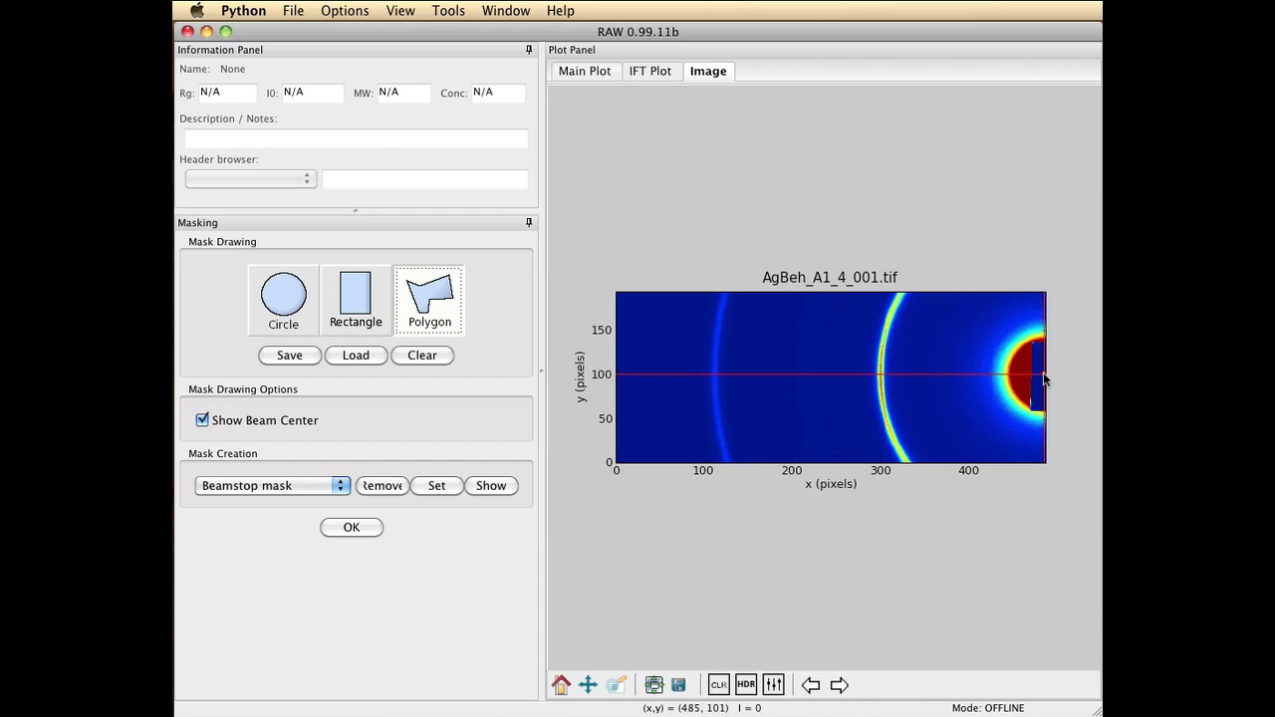
left_click(907, 294)
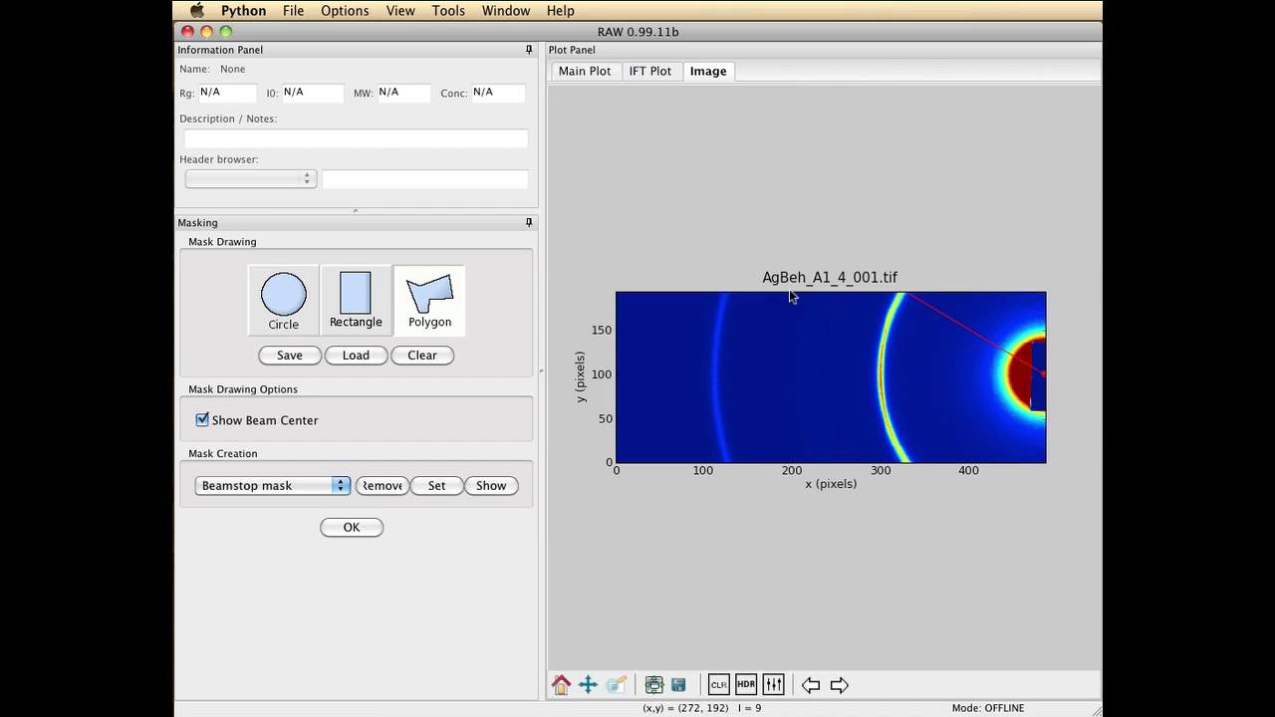
left_click(618, 294)
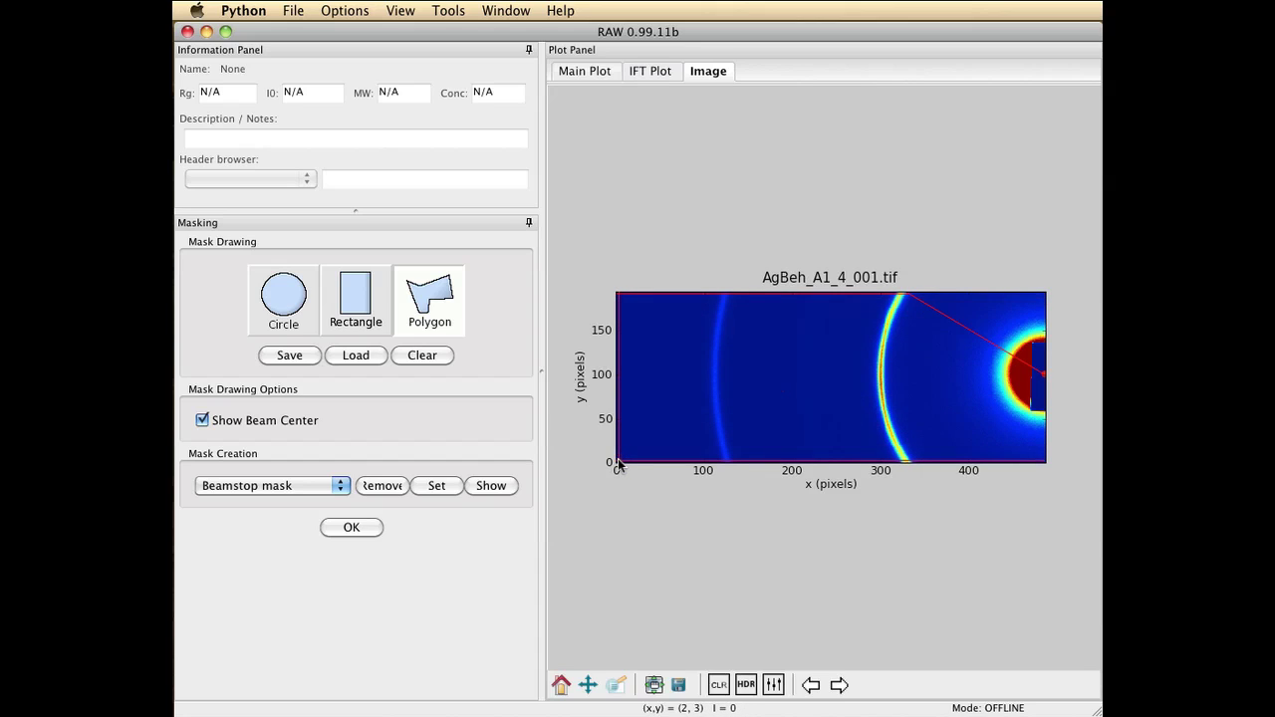
left_click(616, 461)
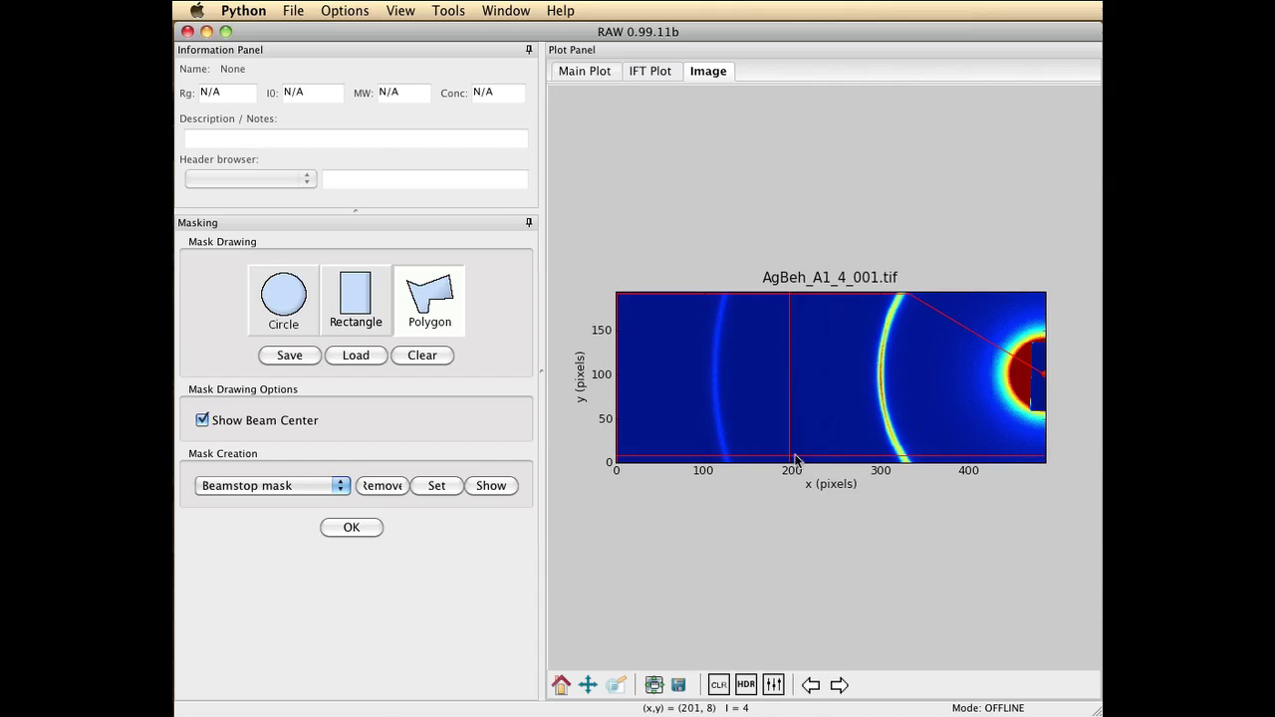
left_click(906, 462)
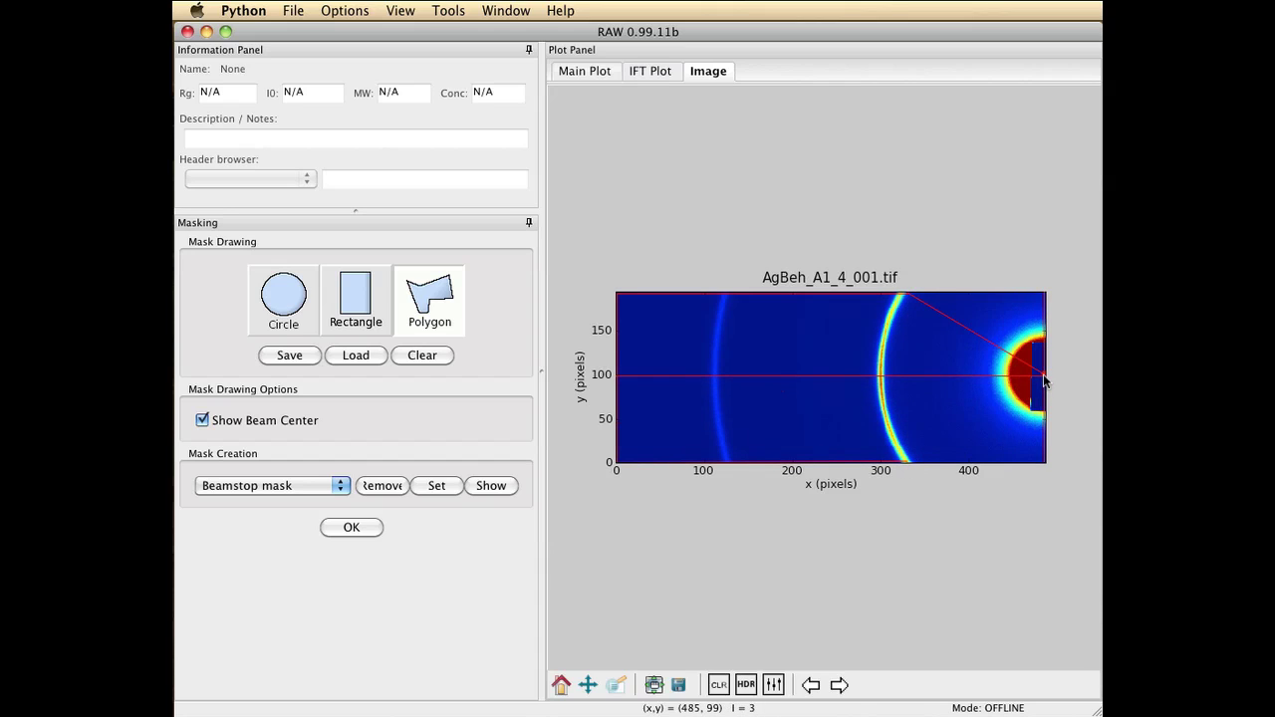
left_click(1043, 377)
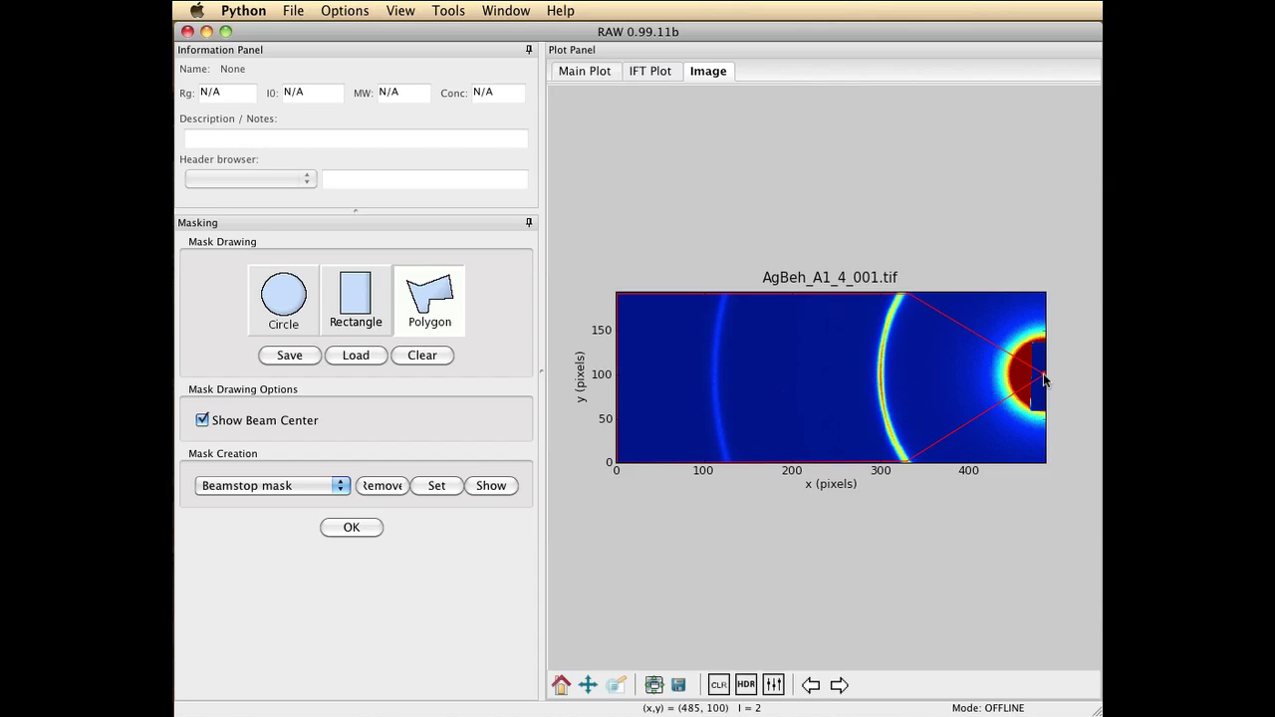
right_click(1043, 379)
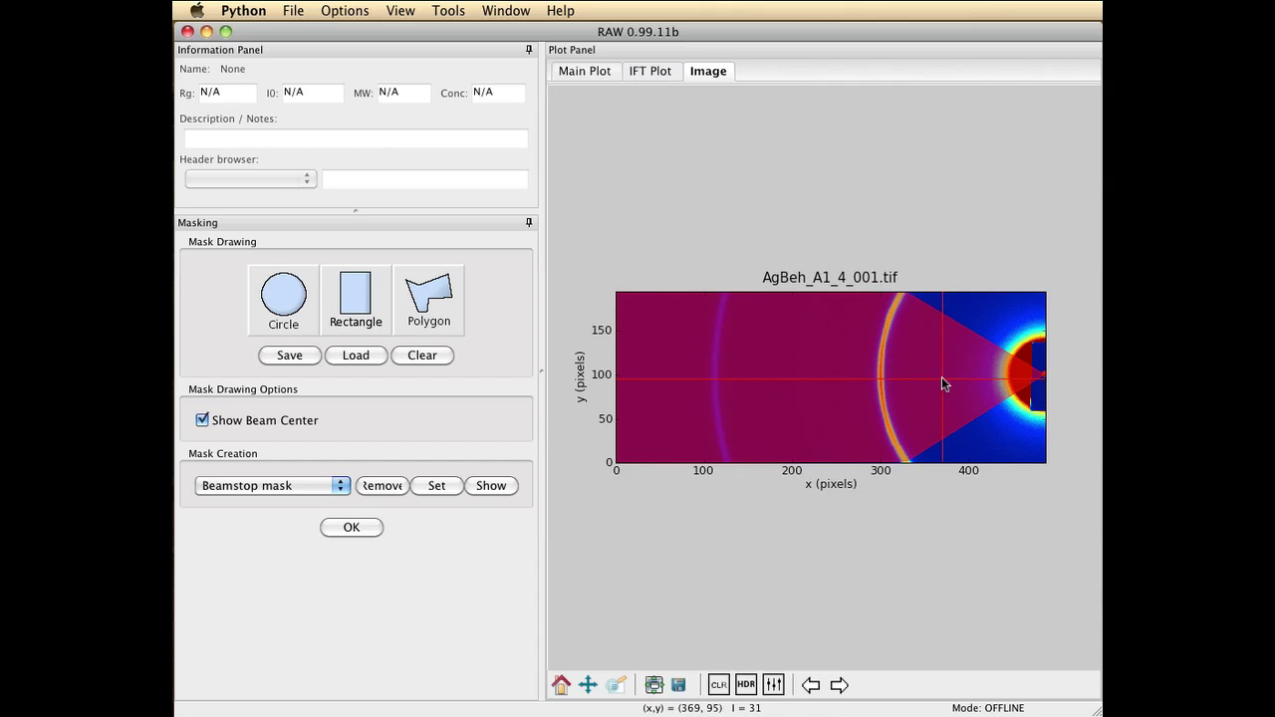
Step: Make the polygon an inverted mask
right_click(856, 378)
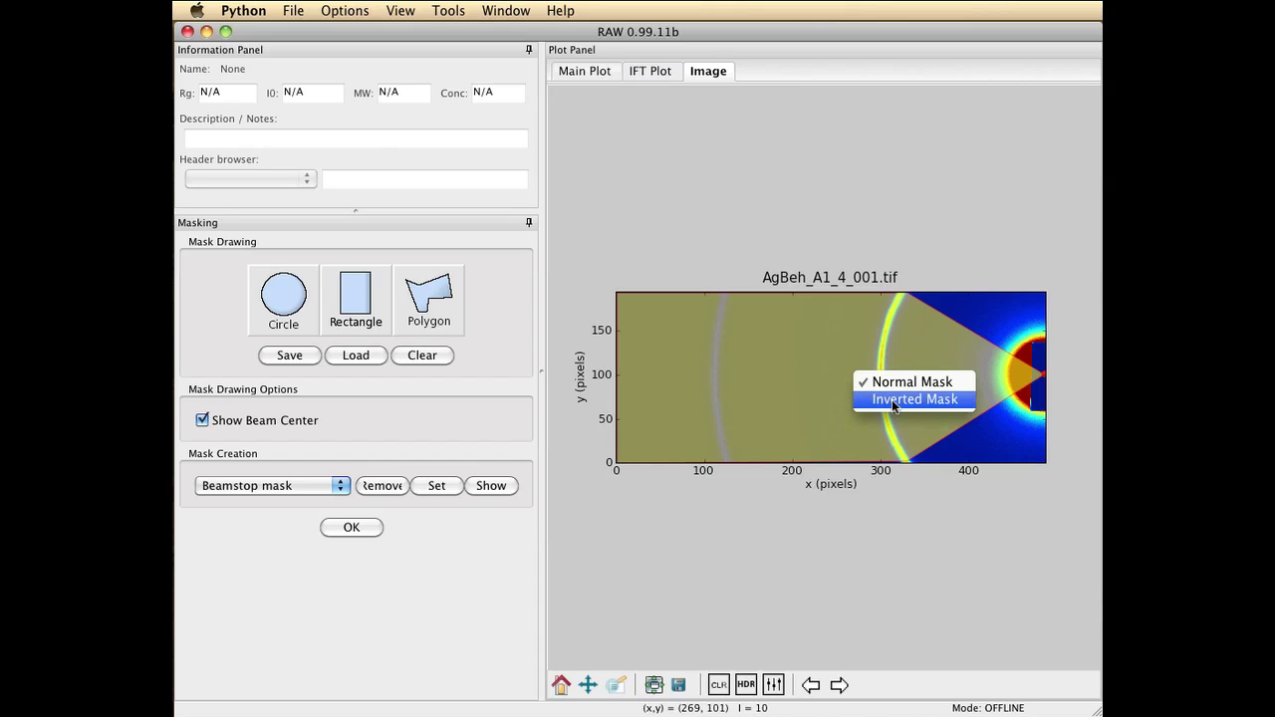
left_click(893, 399)
right_click(829, 370)
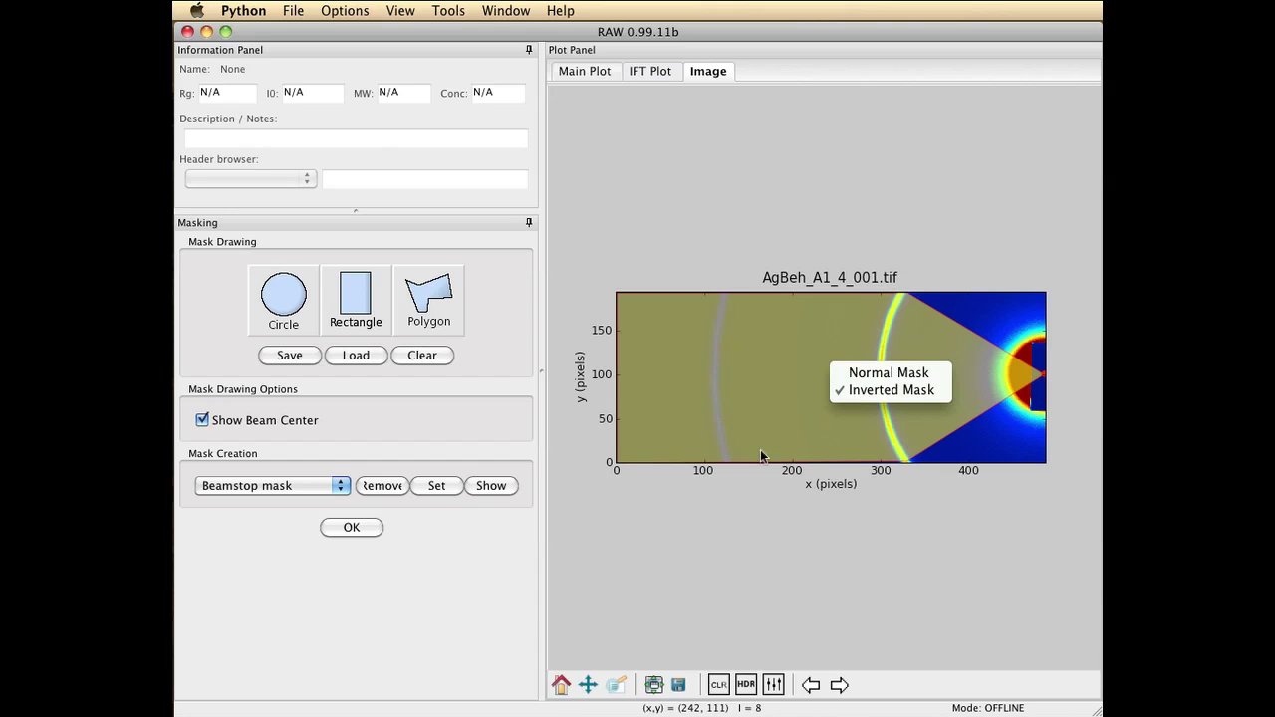
left_click(713, 412)
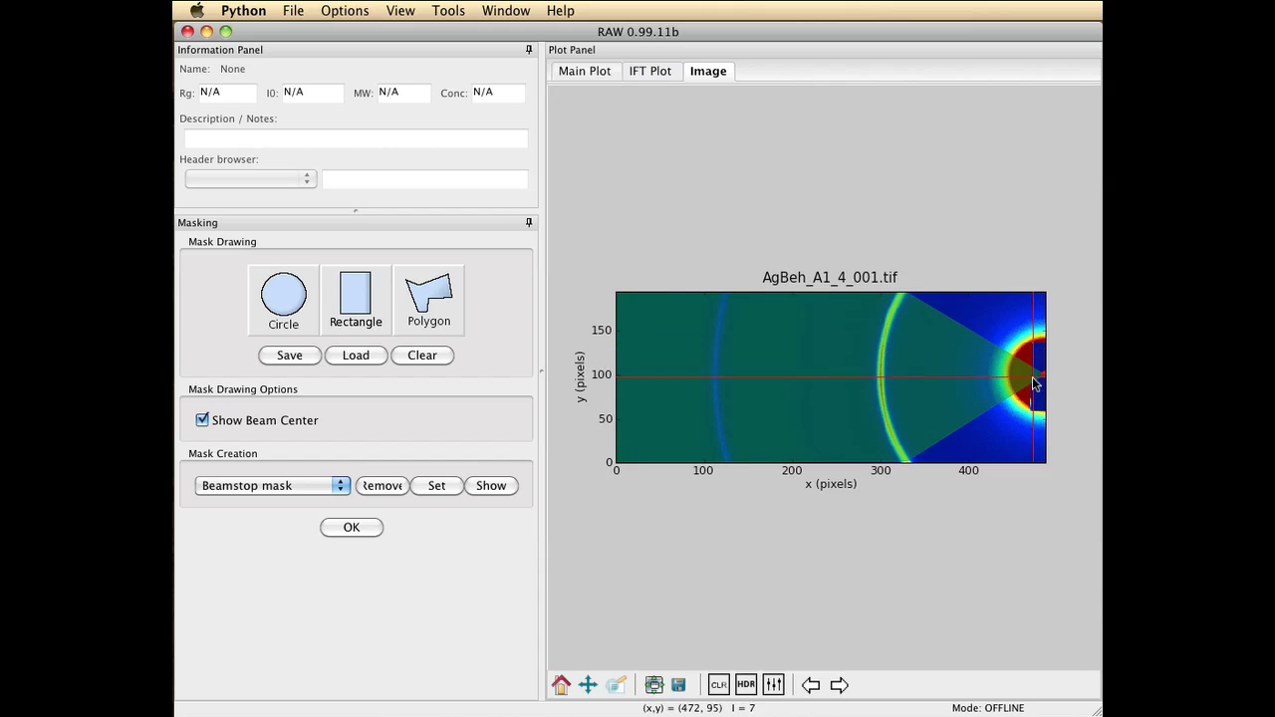
Step: Draw a rectangular mask over the beamstop at the image's right edge
left_click_drag(1036, 416, 1043, 344)
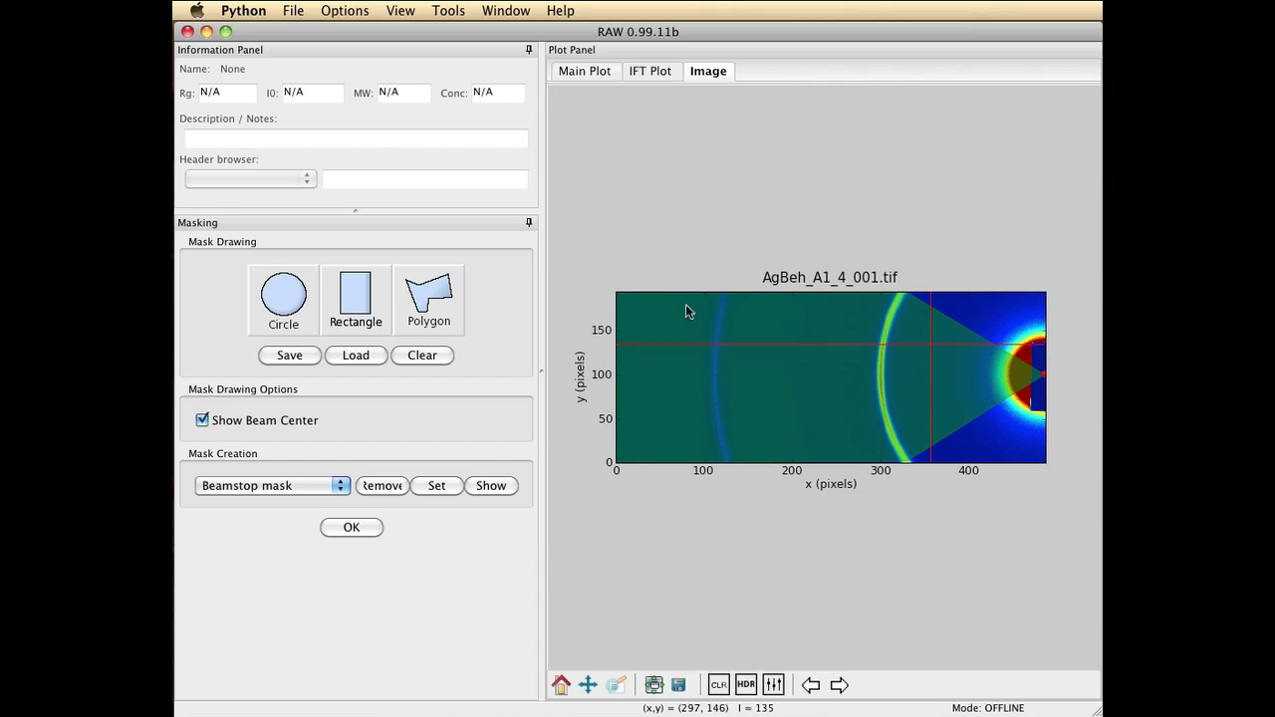
left_click(344, 295)
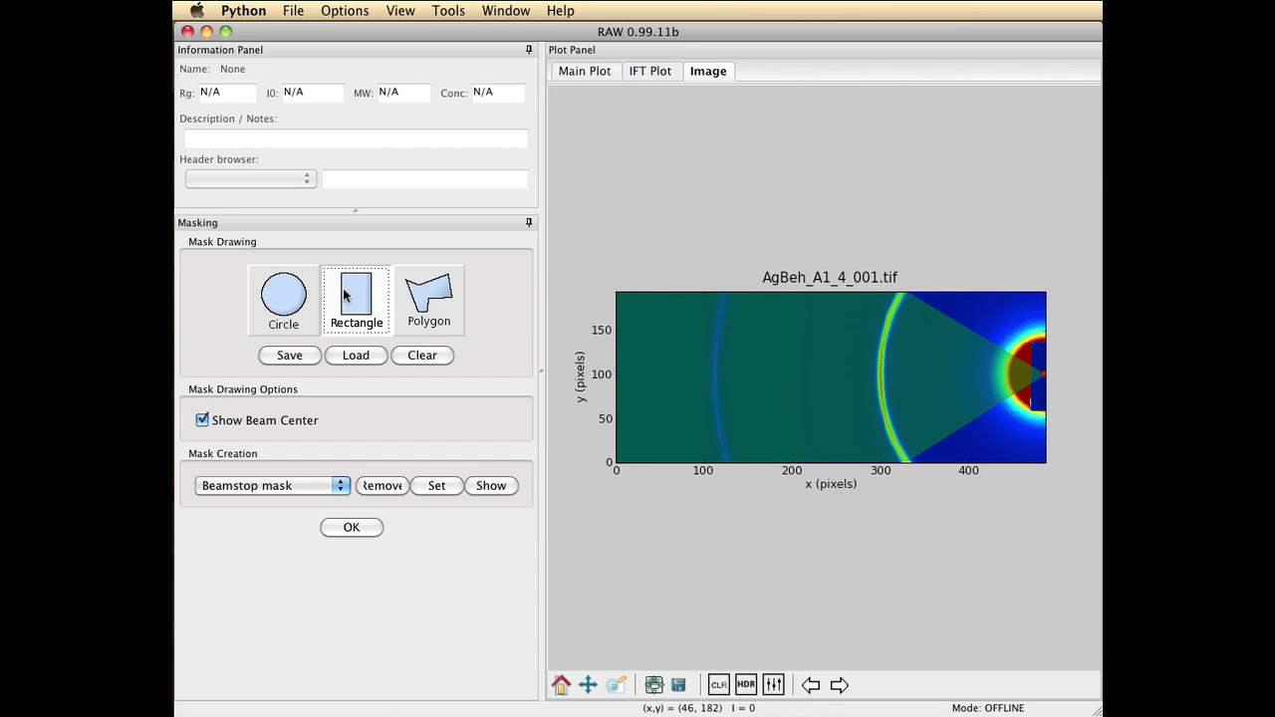
left_click_drag(1032, 351, 1043, 411)
left_click(1044, 414)
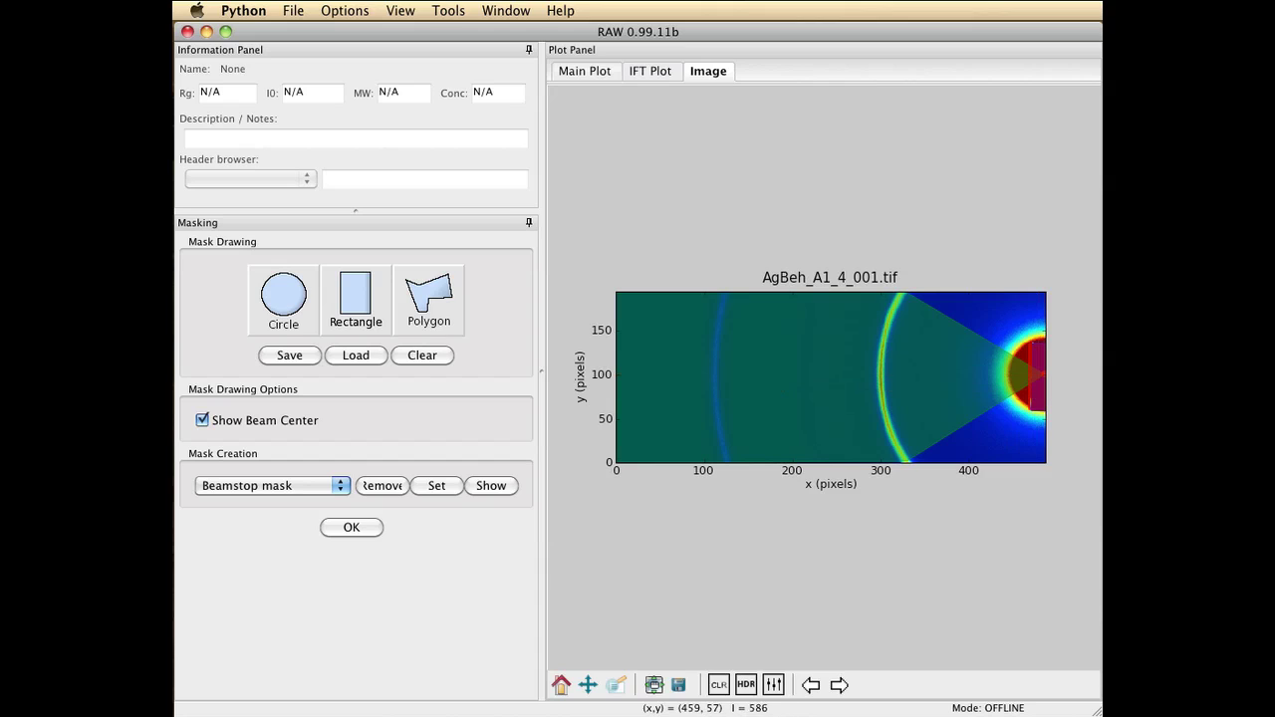
Step: Zoom in on the beamstop and nudge the rectangle into place, keeping it a normal mask
left_click(615, 684)
left_click_drag(1003, 321, 1051, 443)
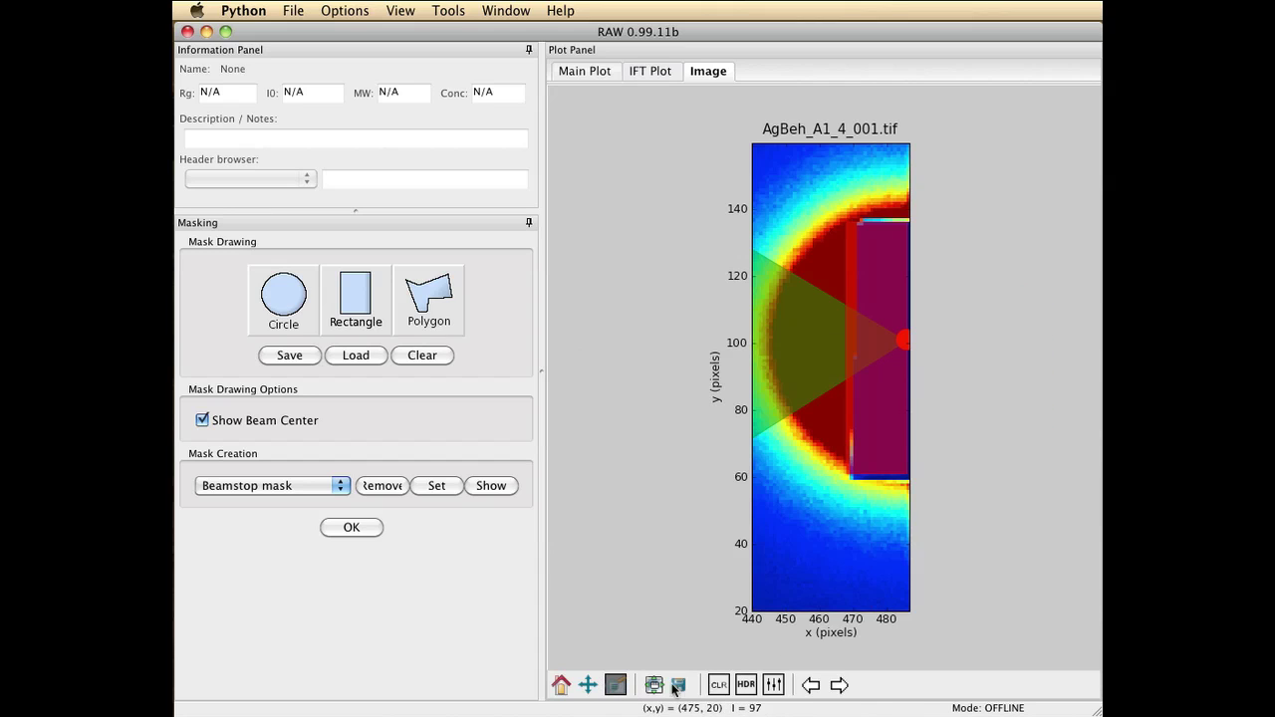
left_click(615, 684)
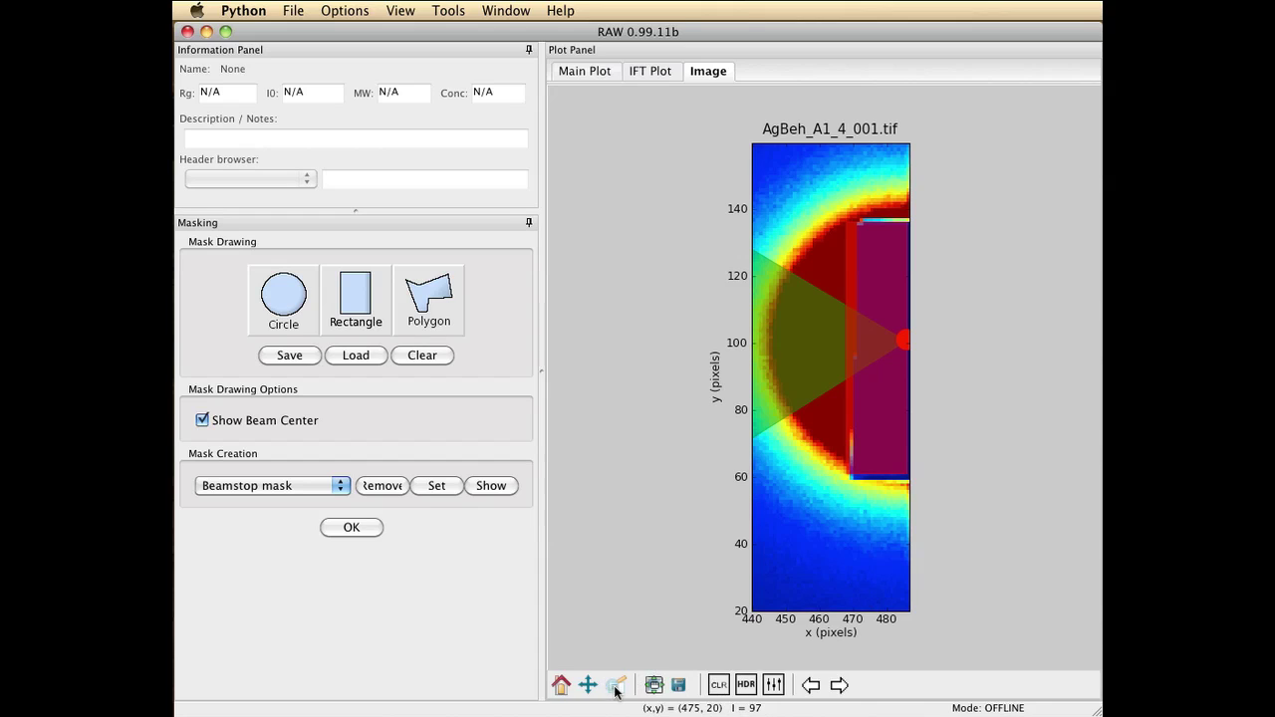
left_click(862, 285)
mouse_move(866, 271)
left_mouse_down()
mouse_move(825, 295)
mouse_move(777, 284)
mouse_move(857, 251)
mouse_move(900, 266)
mouse_move(896, 277)
mouse_move(872, 269)
left_mouse_up()
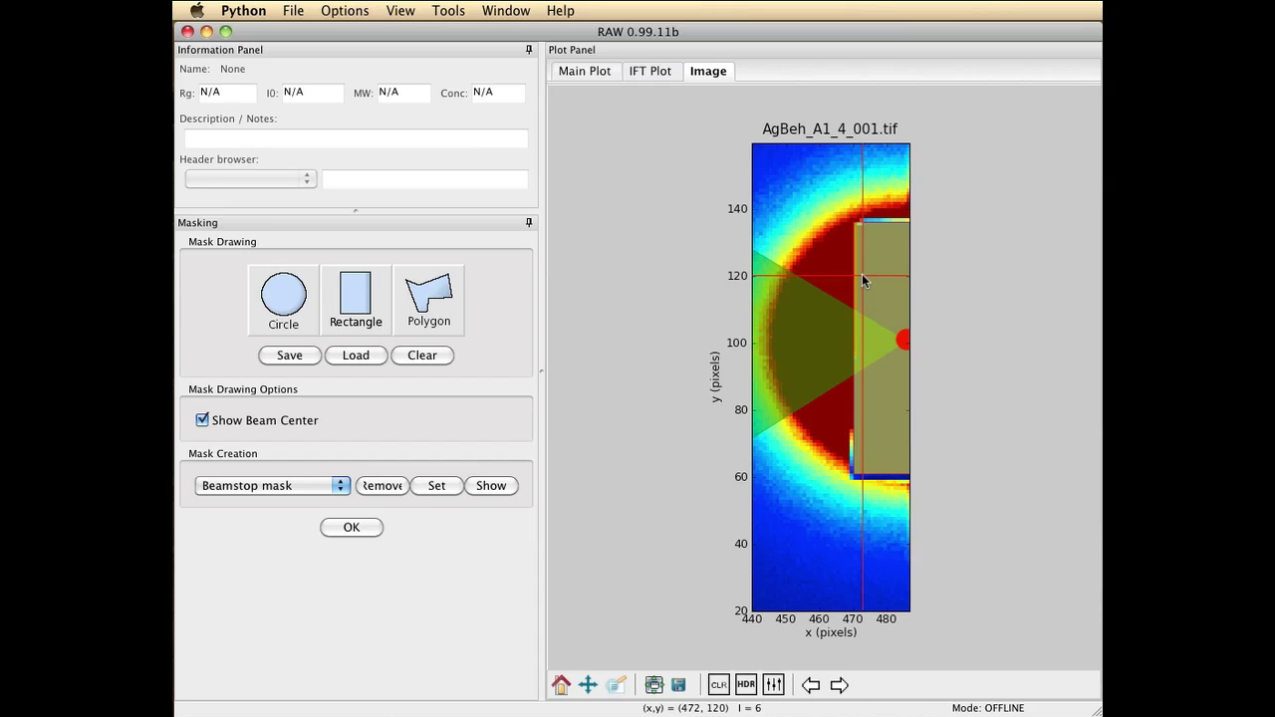
right_click(864, 282)
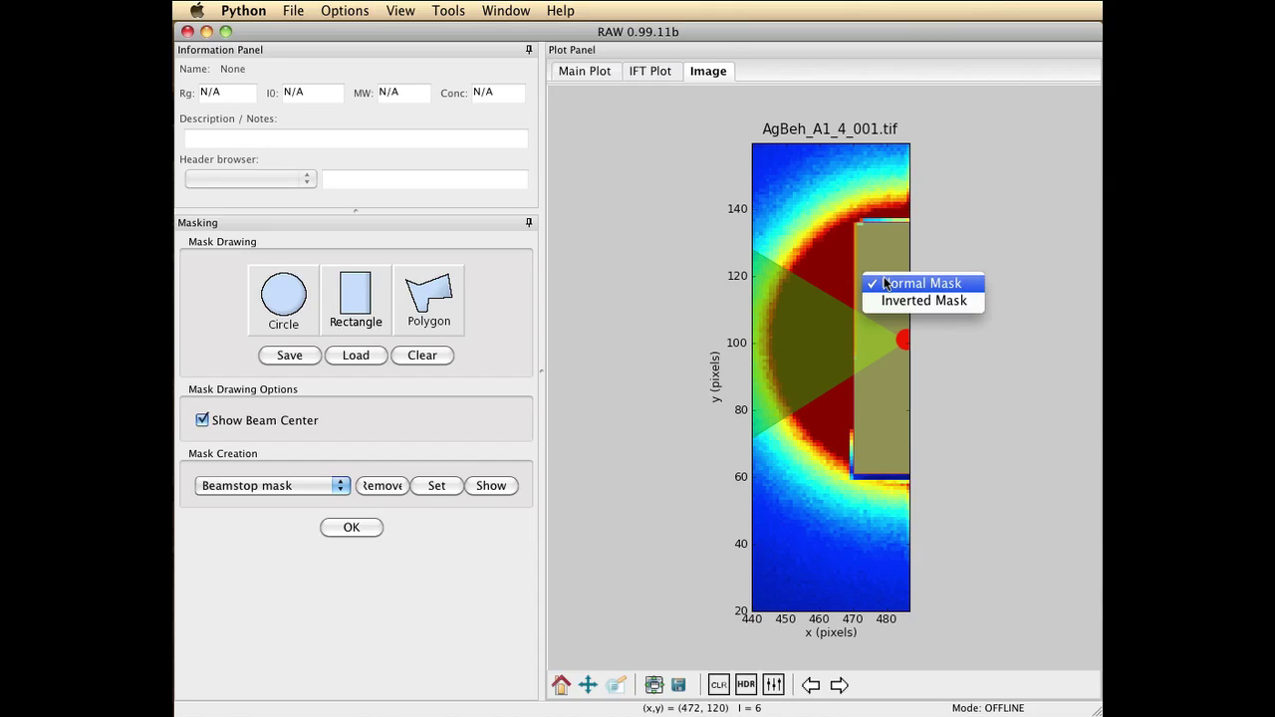
left_click(832, 285)
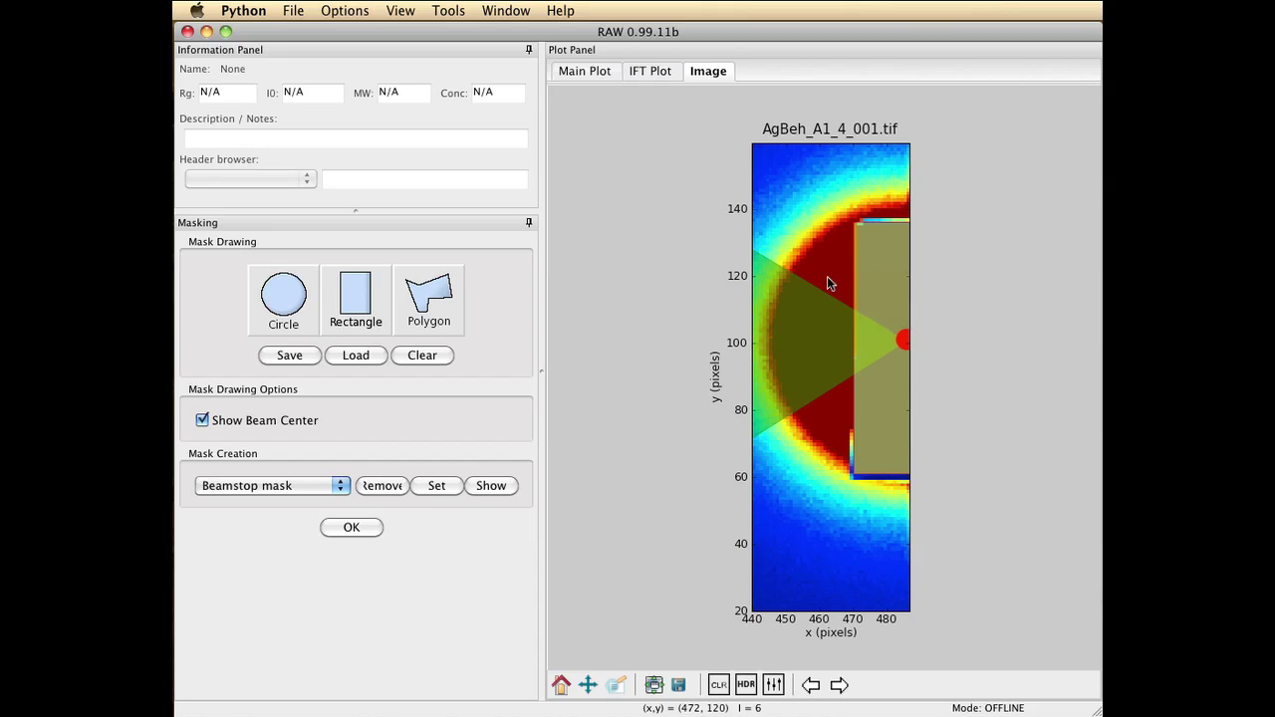
Step: Check the integrated curve, then zoom tightly onto the odd pixel near x 190, y 80
left_click(560, 685)
left_click(584, 70)
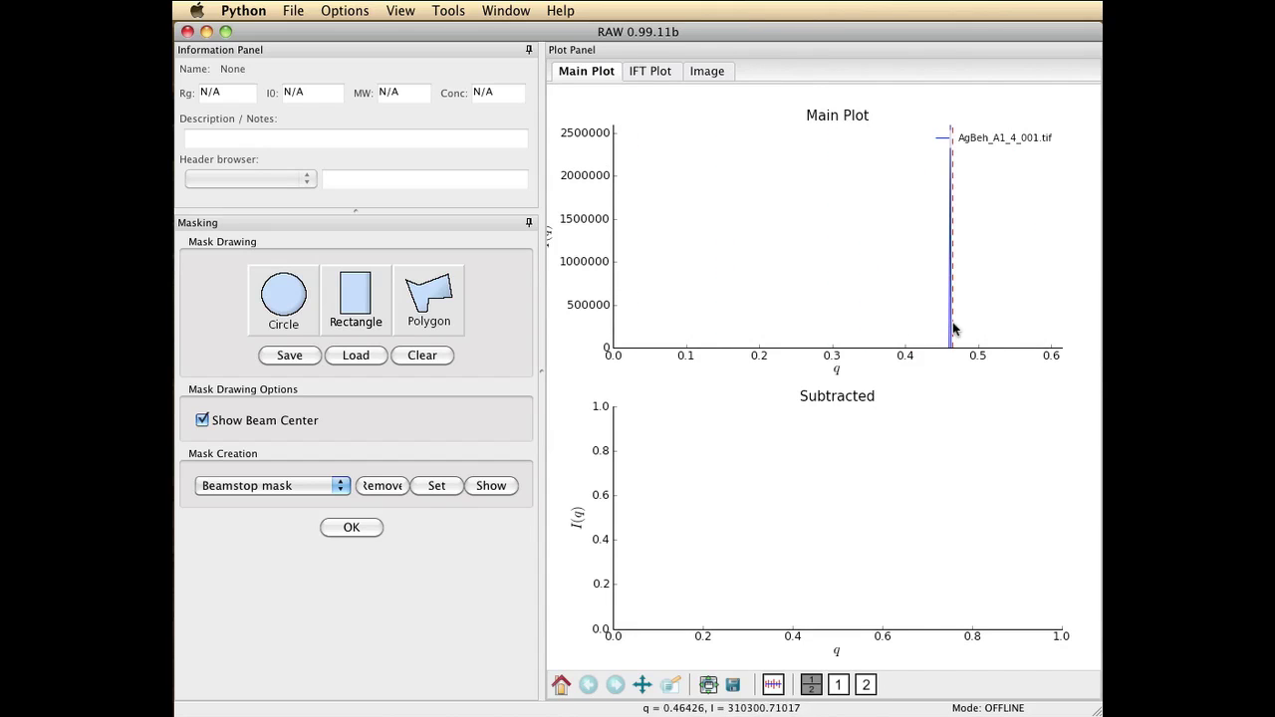
left_click(709, 69)
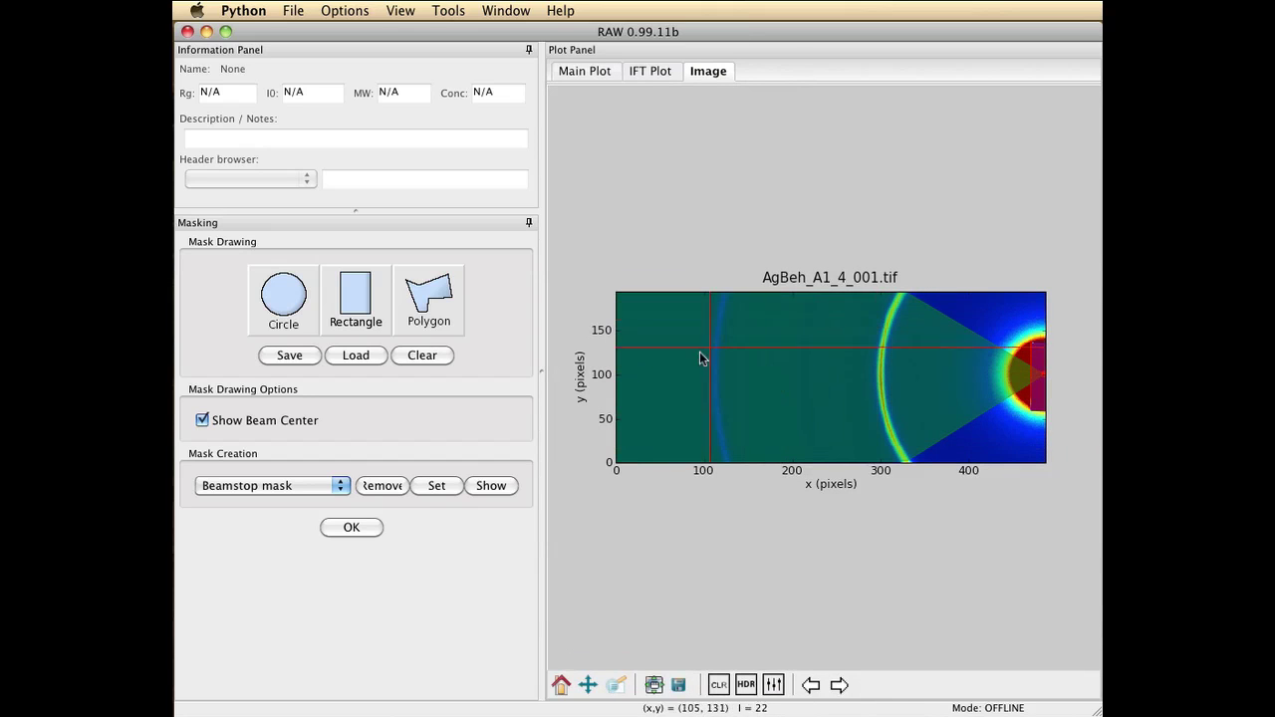
left_click(614, 685)
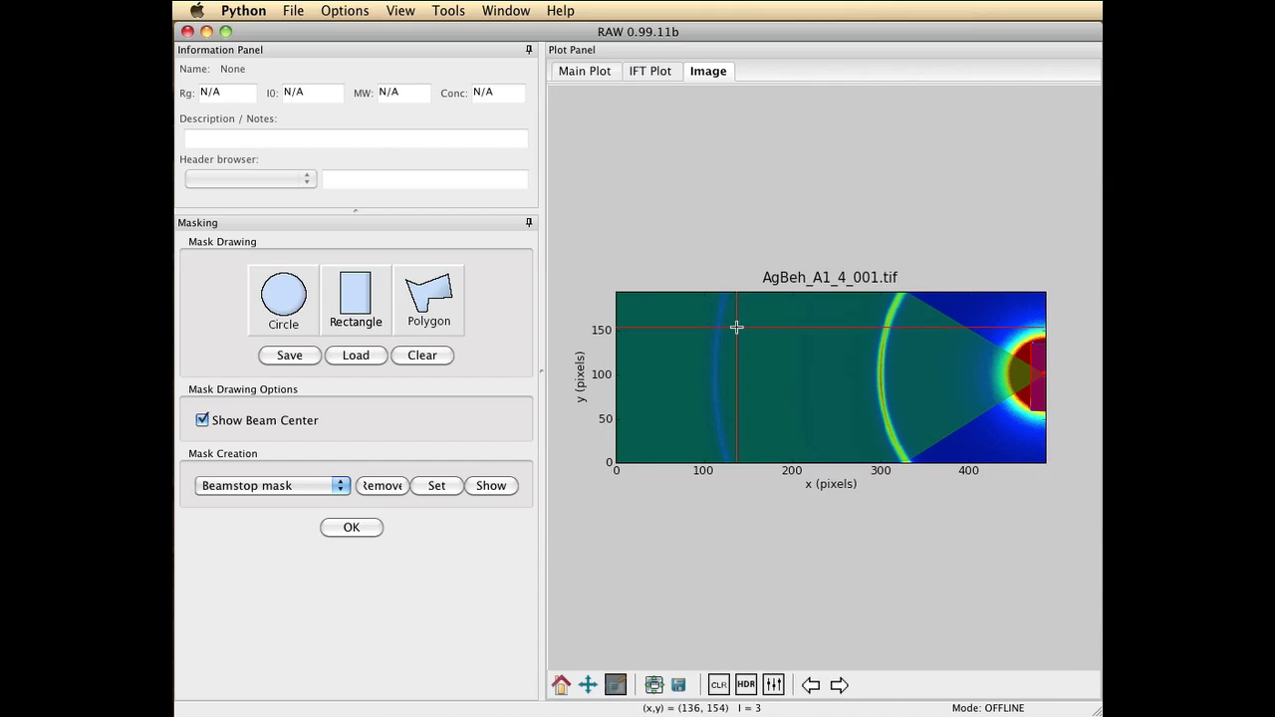
left_click_drag(718, 325, 841, 422)
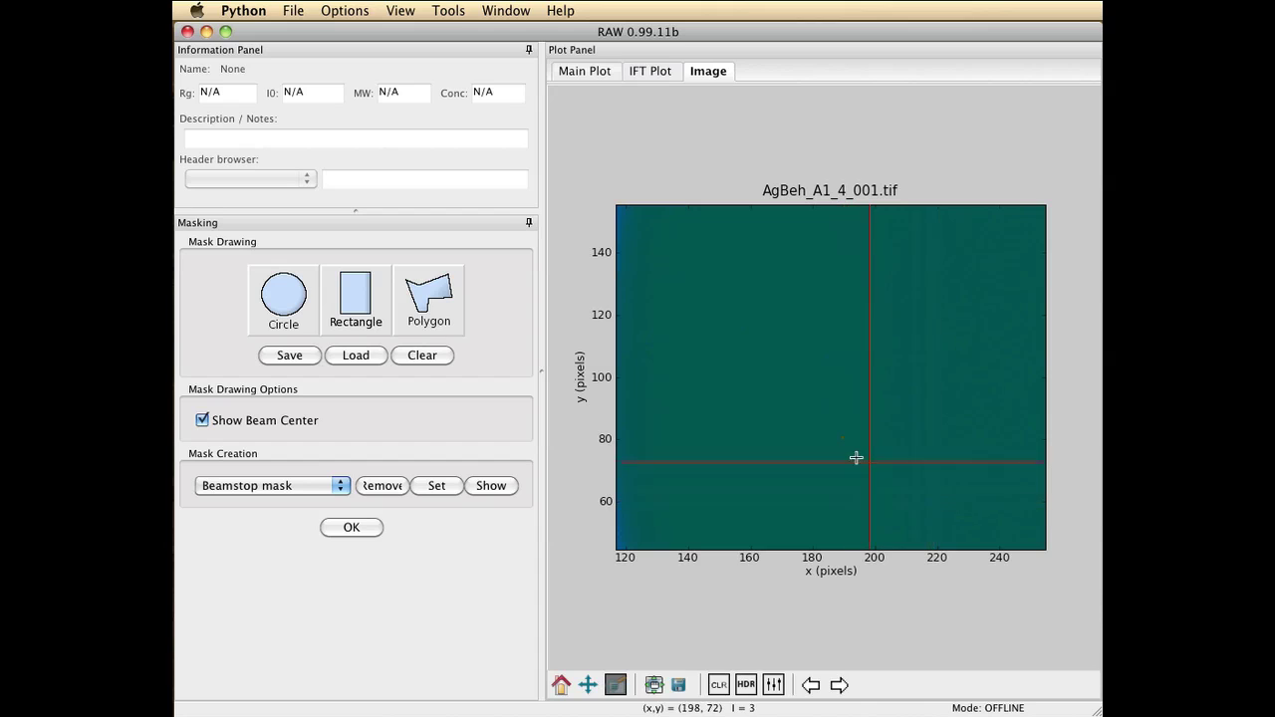
left_click_drag(864, 465, 818, 412)
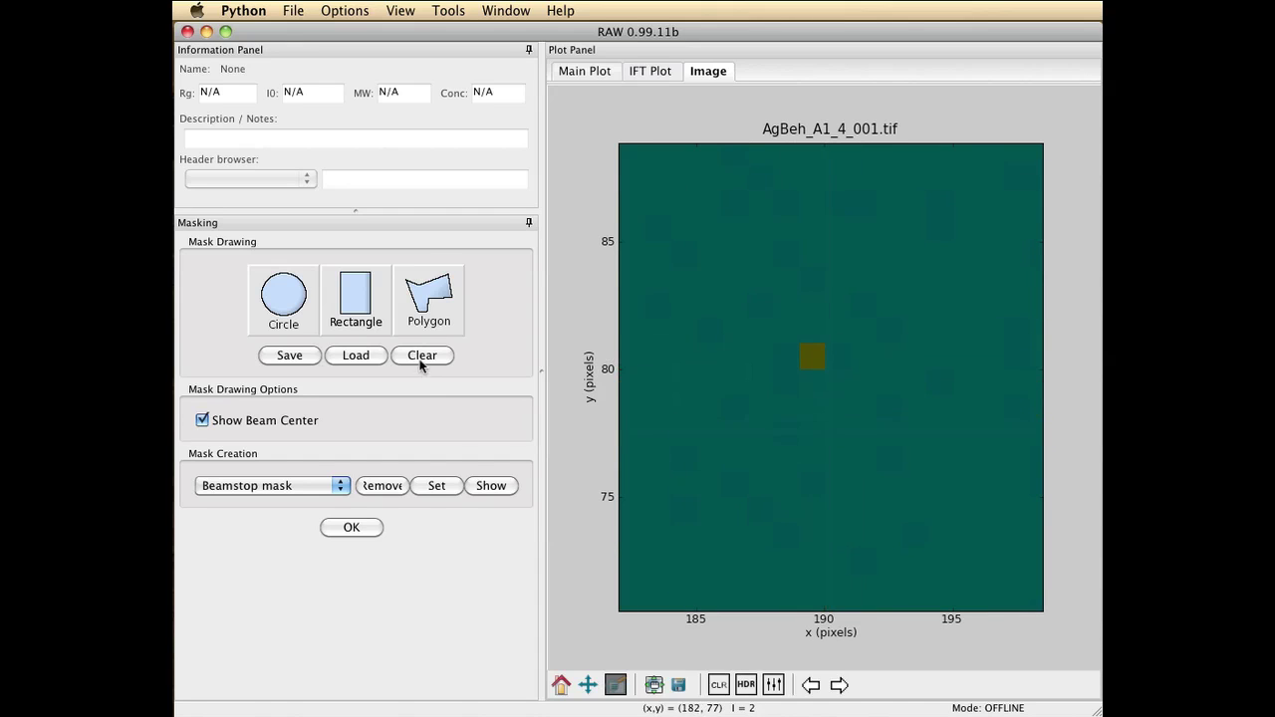
Step: Cover that pixel with a tiny rectangular mask and return to the full image view
left_click(355, 297)
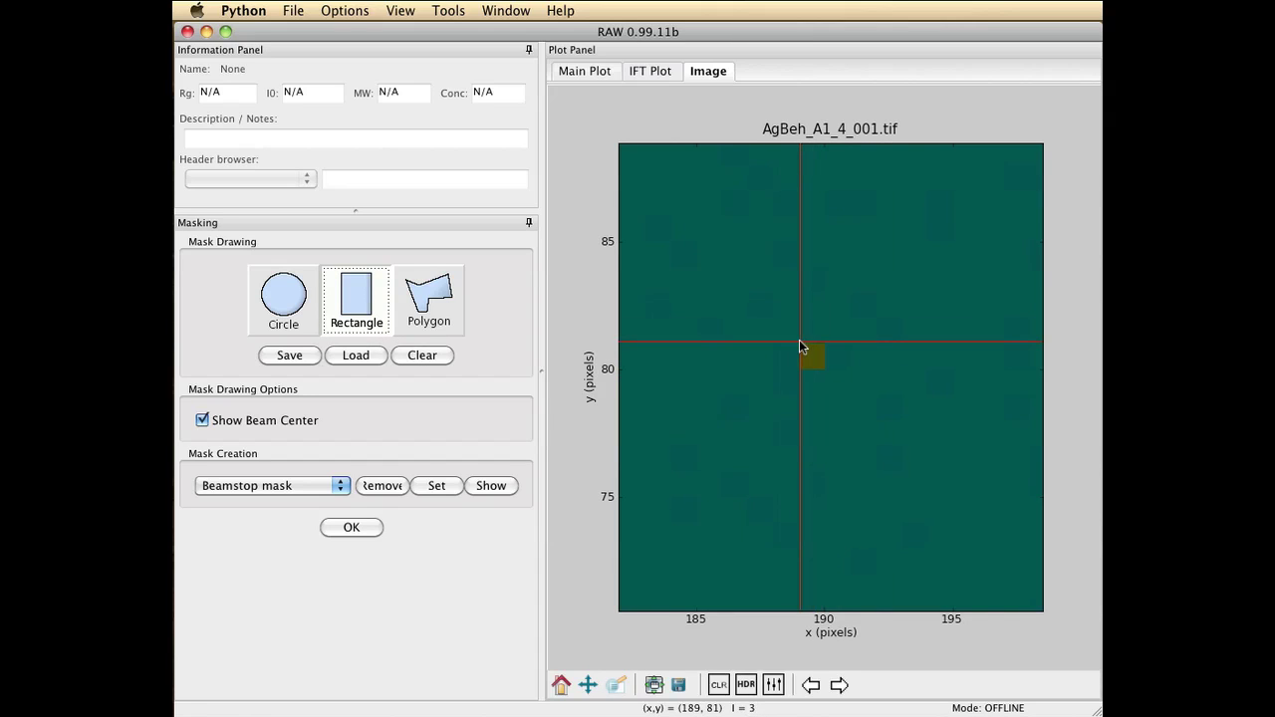
left_click_drag(800, 346, 826, 370)
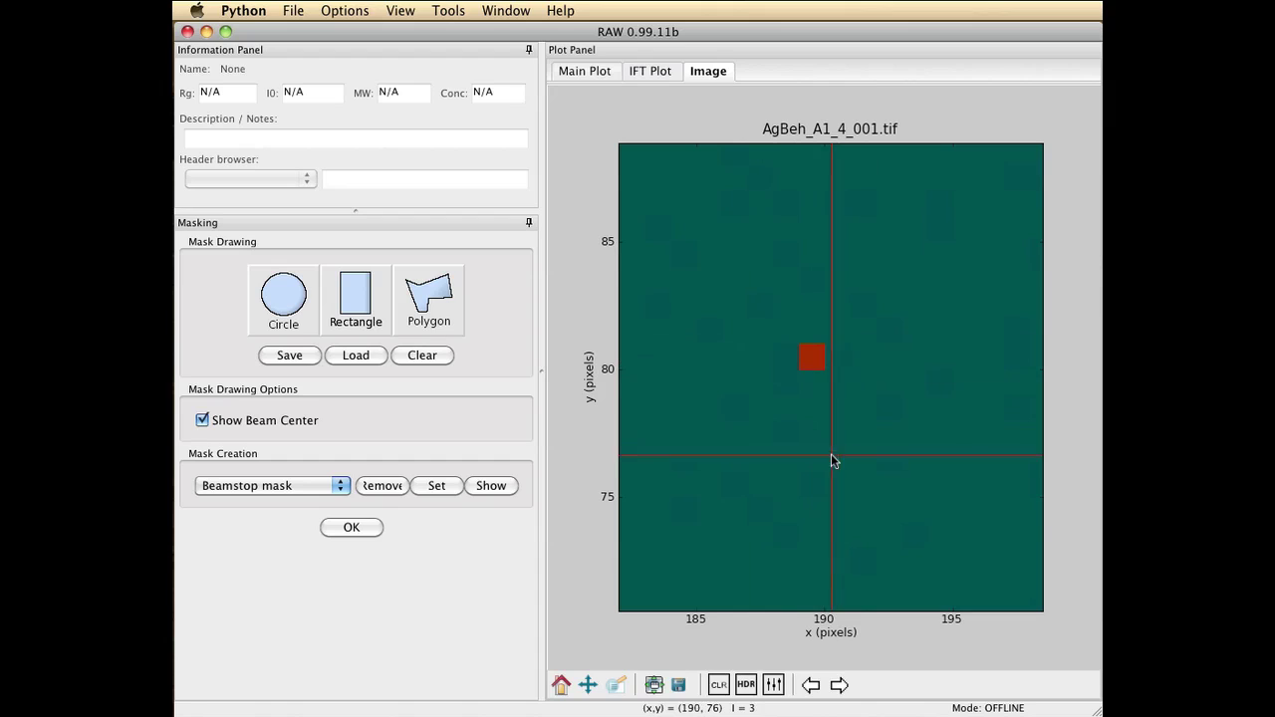
right_click(812, 367)
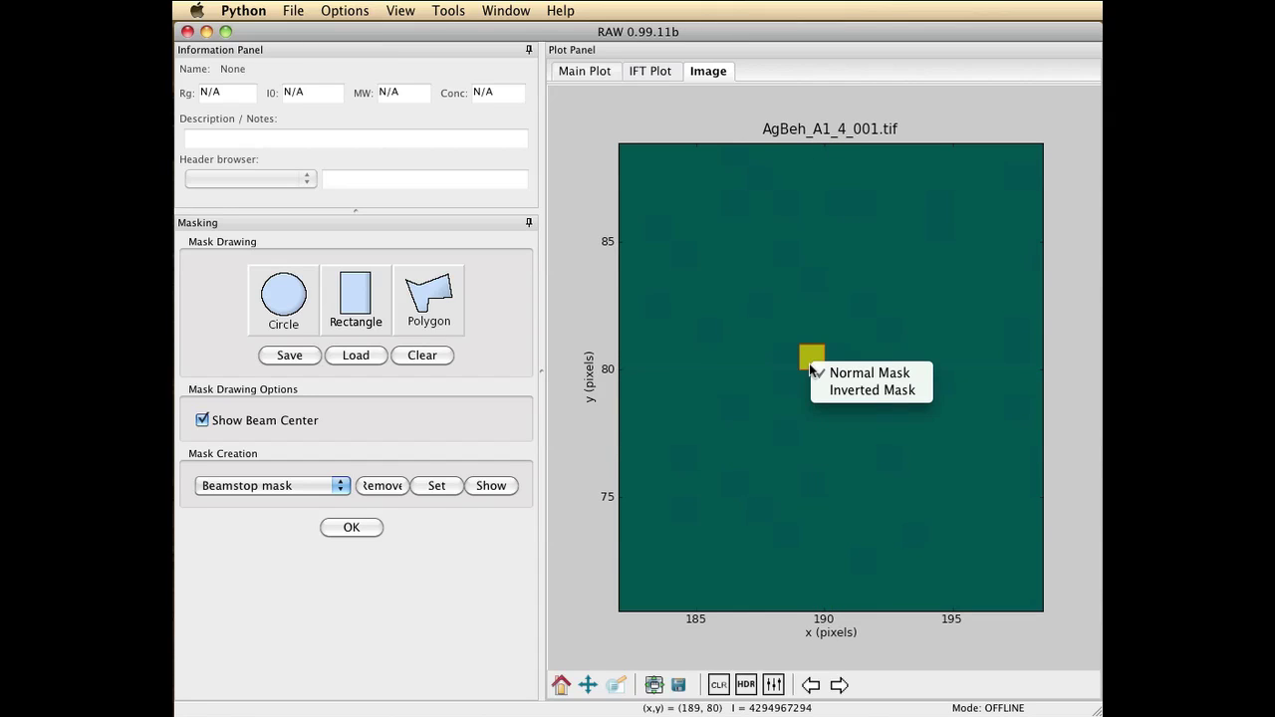
left_click(867, 373)
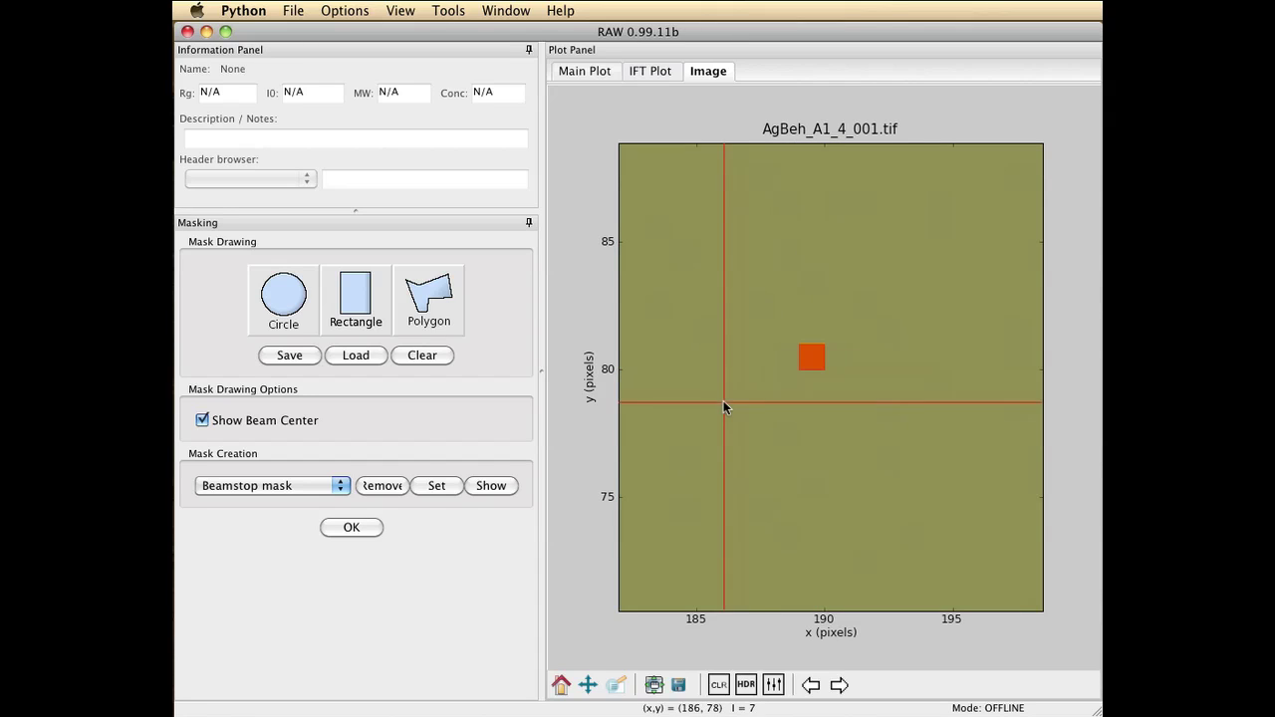
left_click(560, 684)
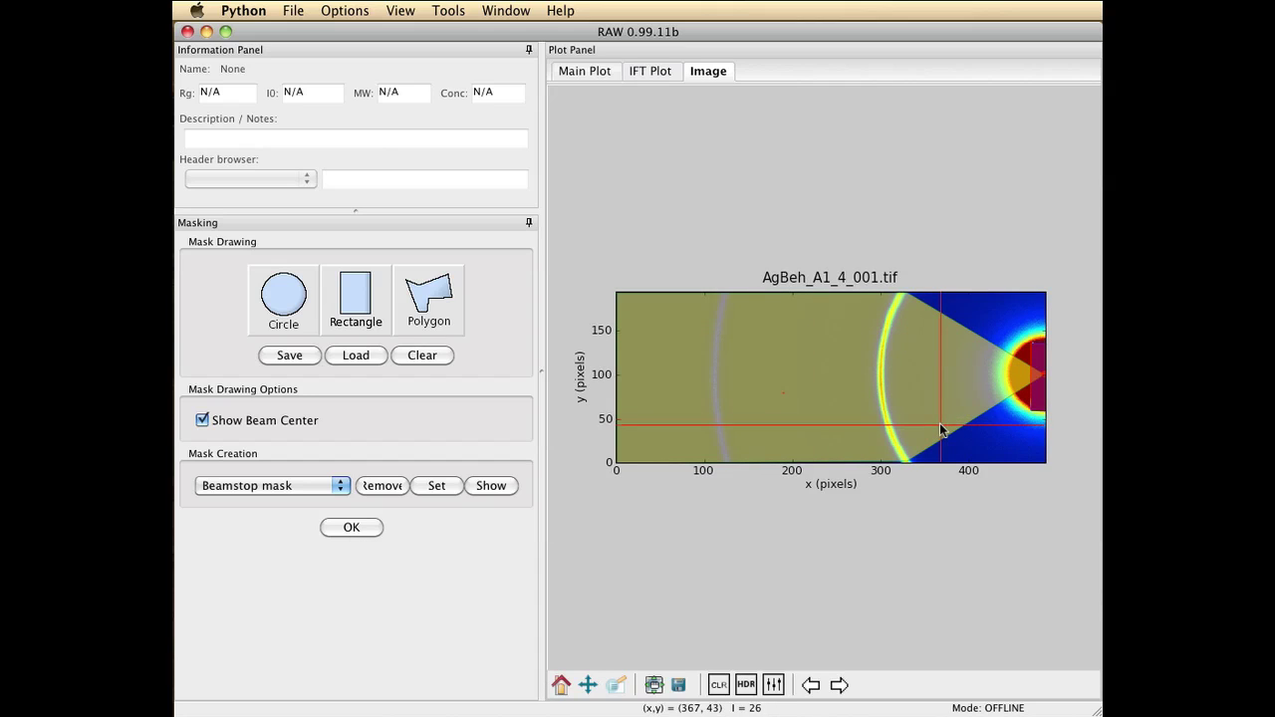
Step: Set the beamstop mask from the polygon, beamstop and pixel shapes and acknowledge completion
left_click(445, 485)
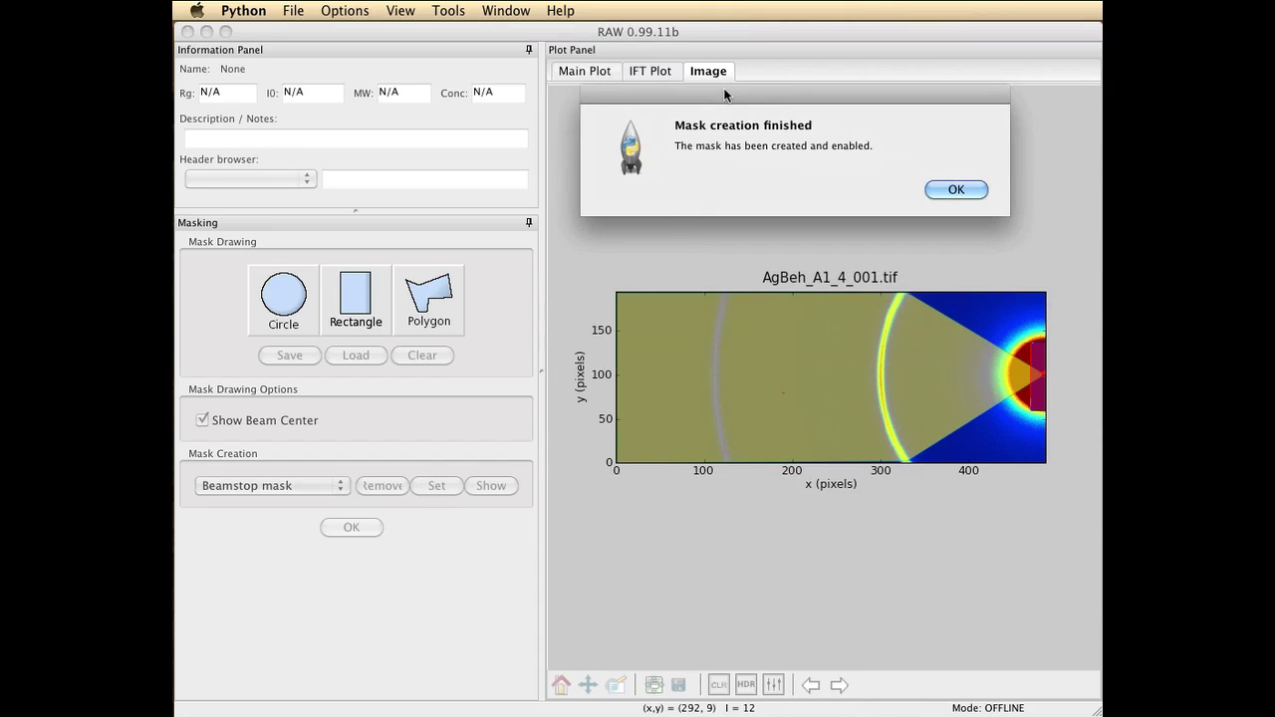
left_click(956, 189)
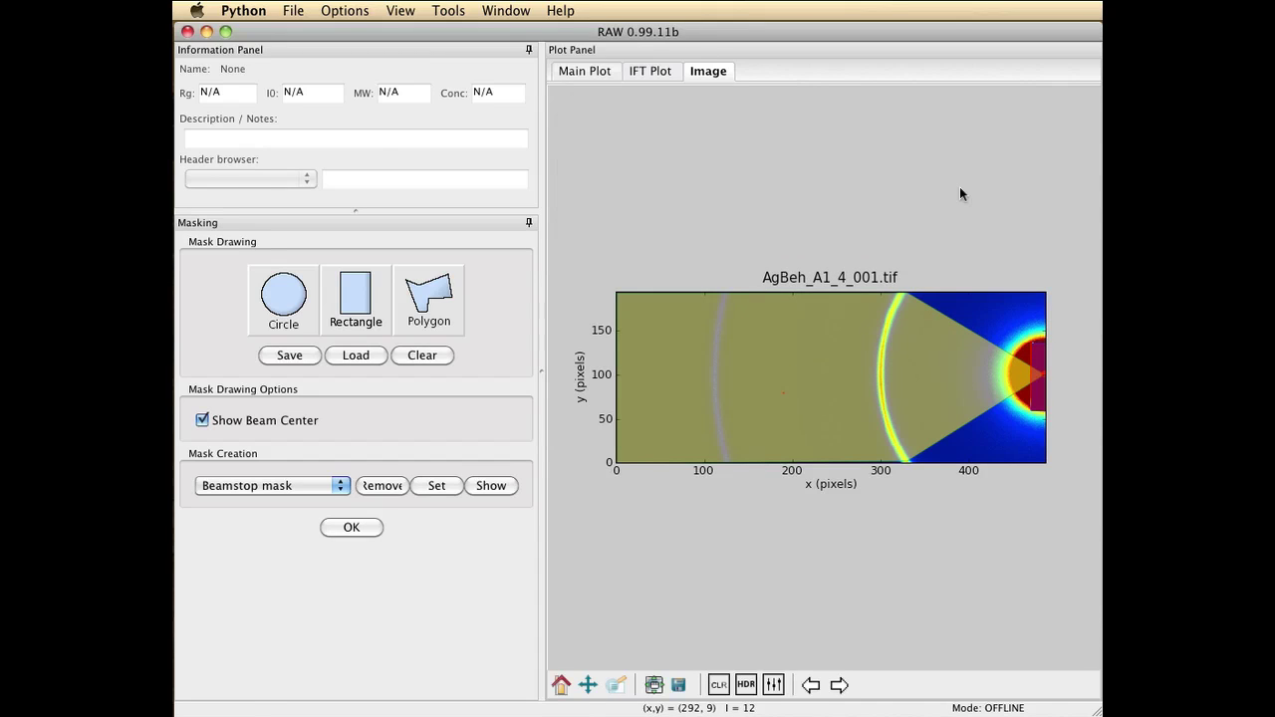
Step: Close the Masking panel and clear all previously loaded curves
left_click(352, 528)
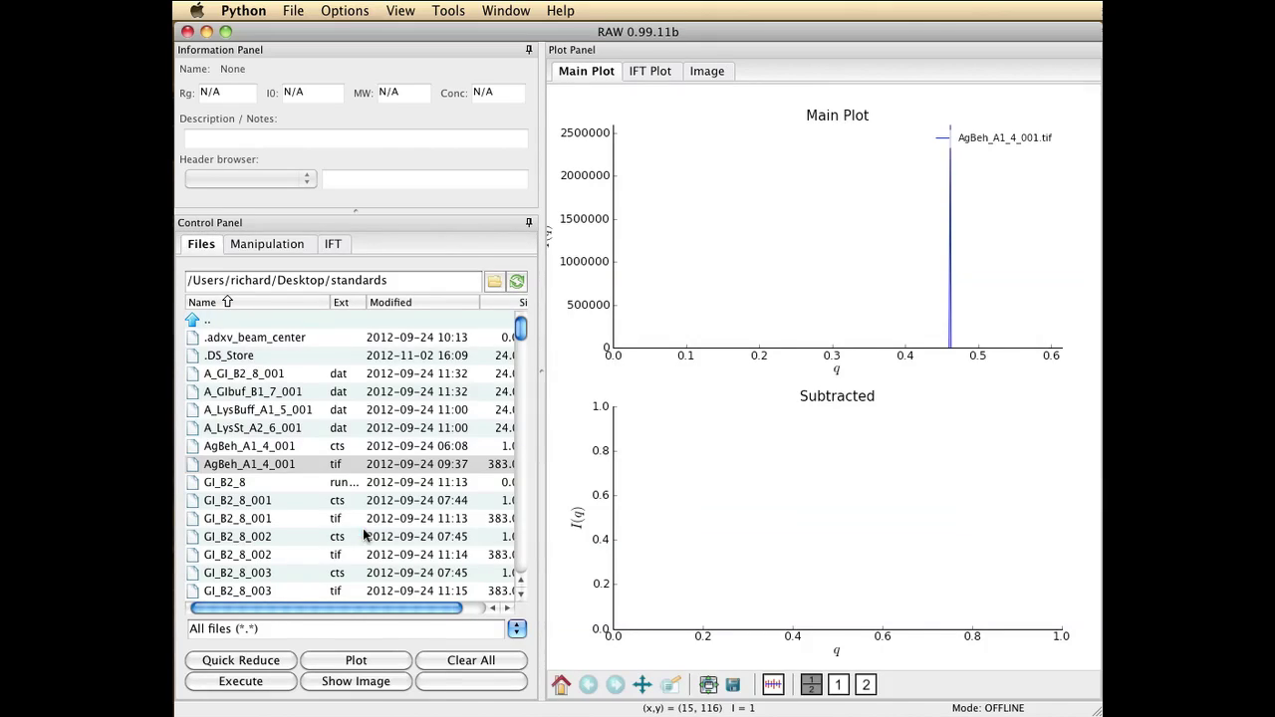
left_click(479, 666)
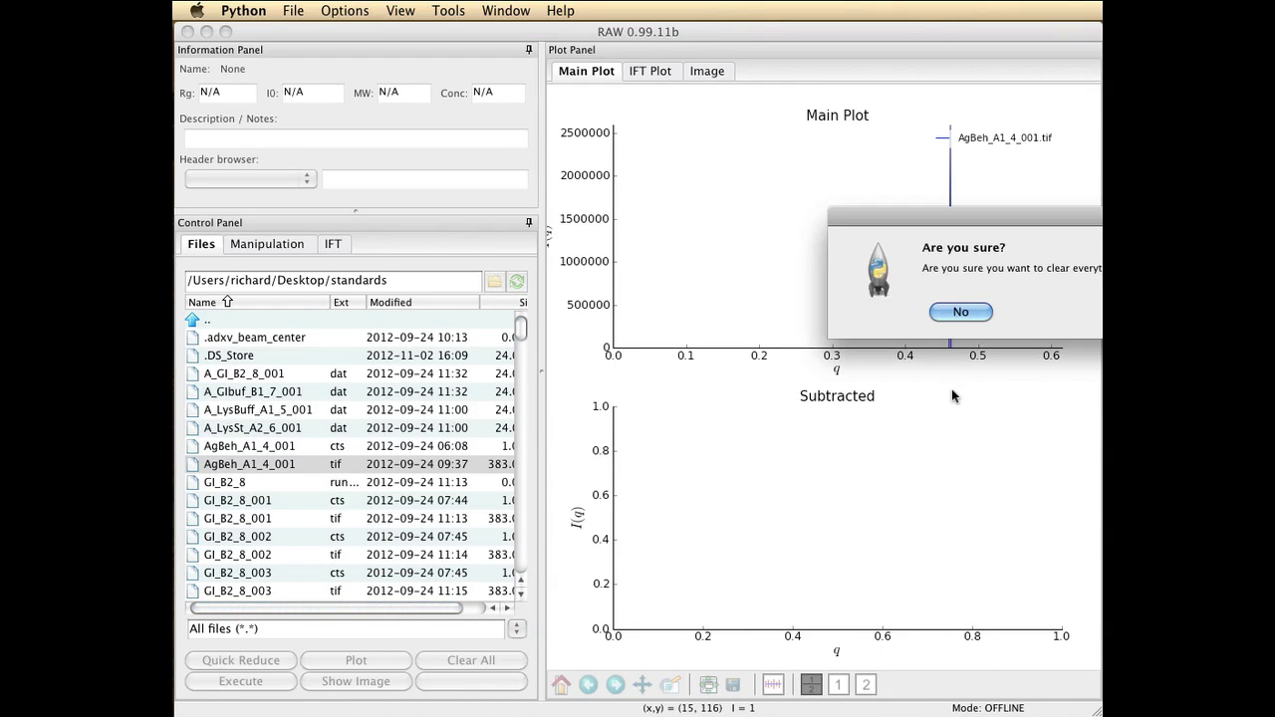
left_click_drag(914, 218, 637, 167)
left_click(654, 250)
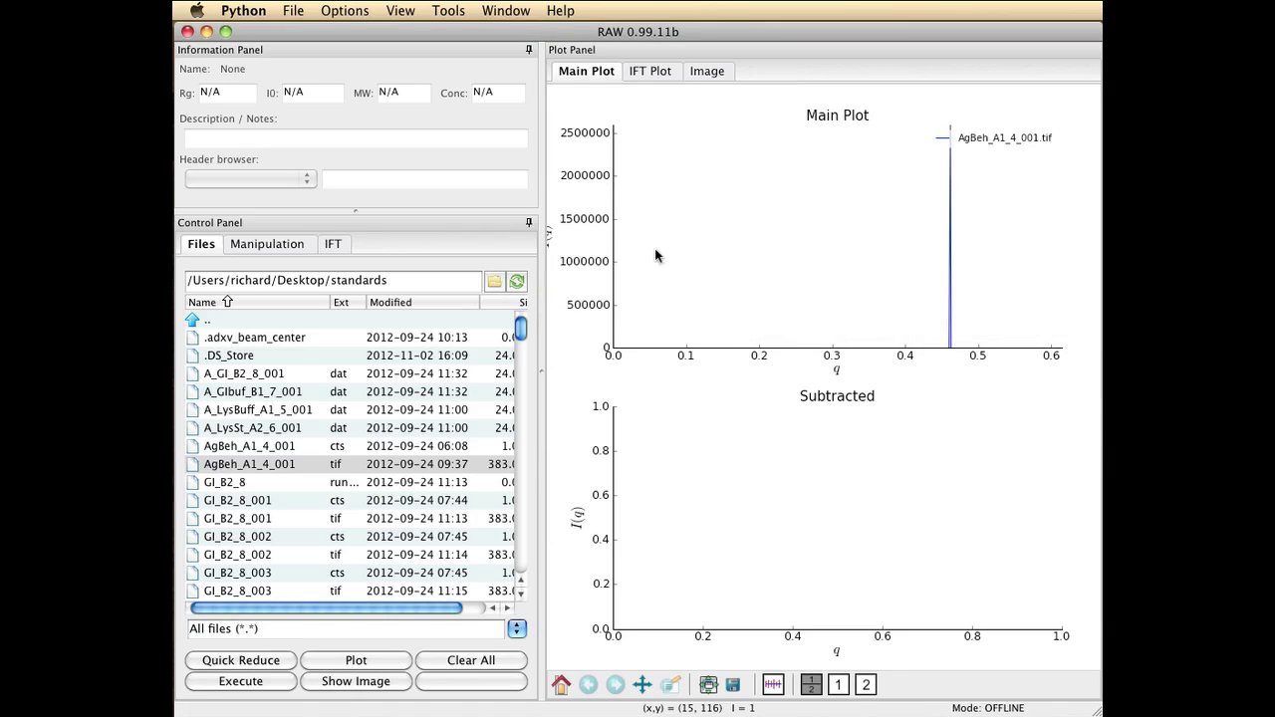
double_click(316, 458)
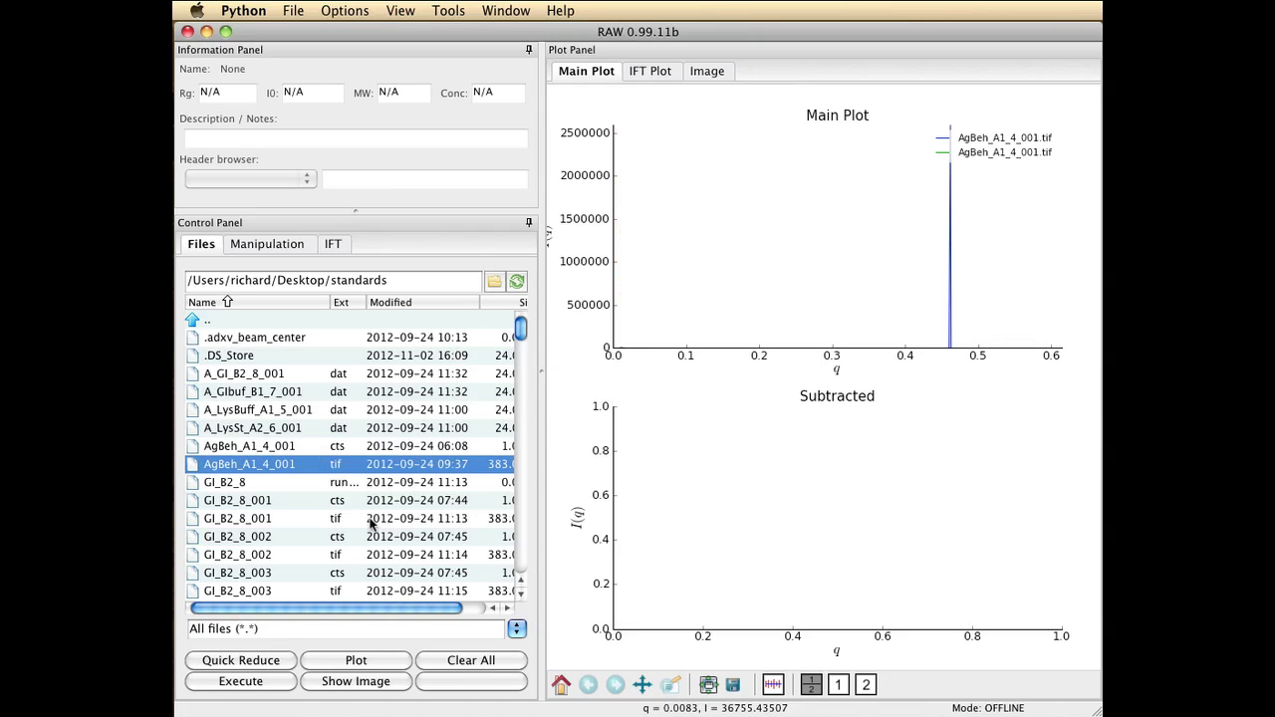
left_click(482, 670)
left_click_drag(1016, 219, 657, 194)
left_click(863, 292)
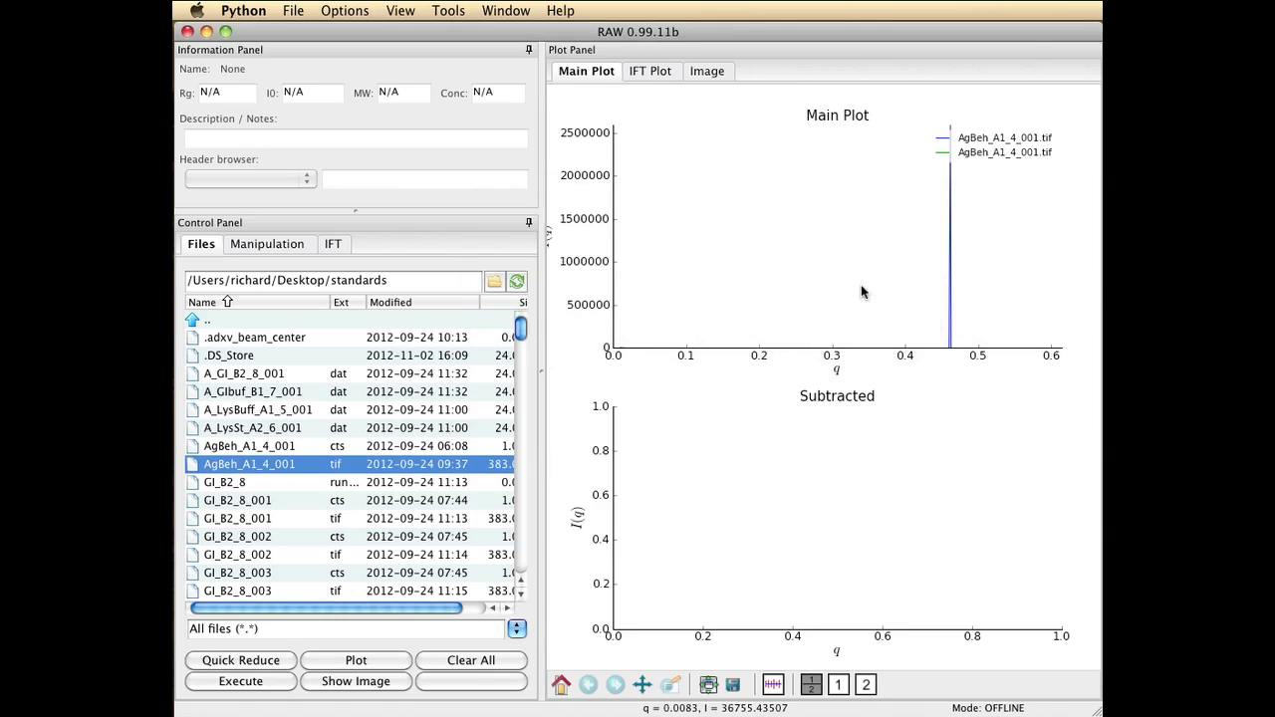
Step: Plot AgBeh_A1_4_001.tif with the new mask and pan the curve into view
double_click(419, 466)
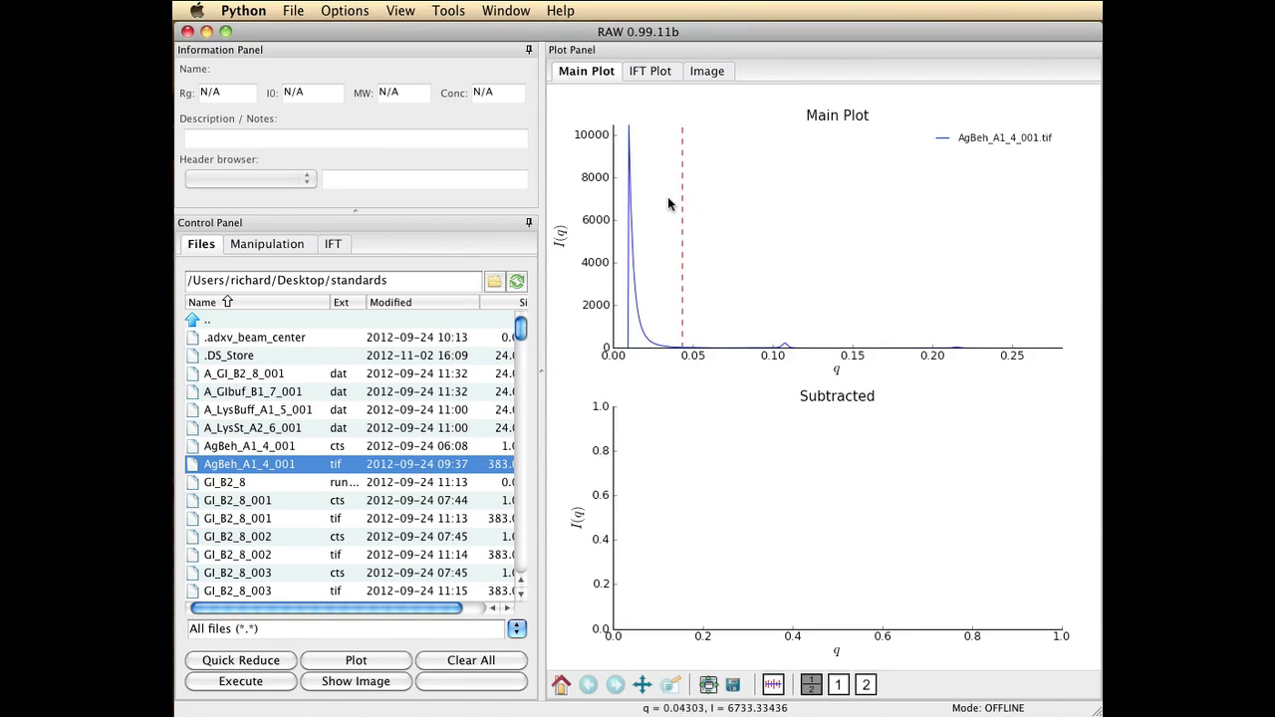
left_click(642, 684)
left_click_drag(726, 308, 772, 251)
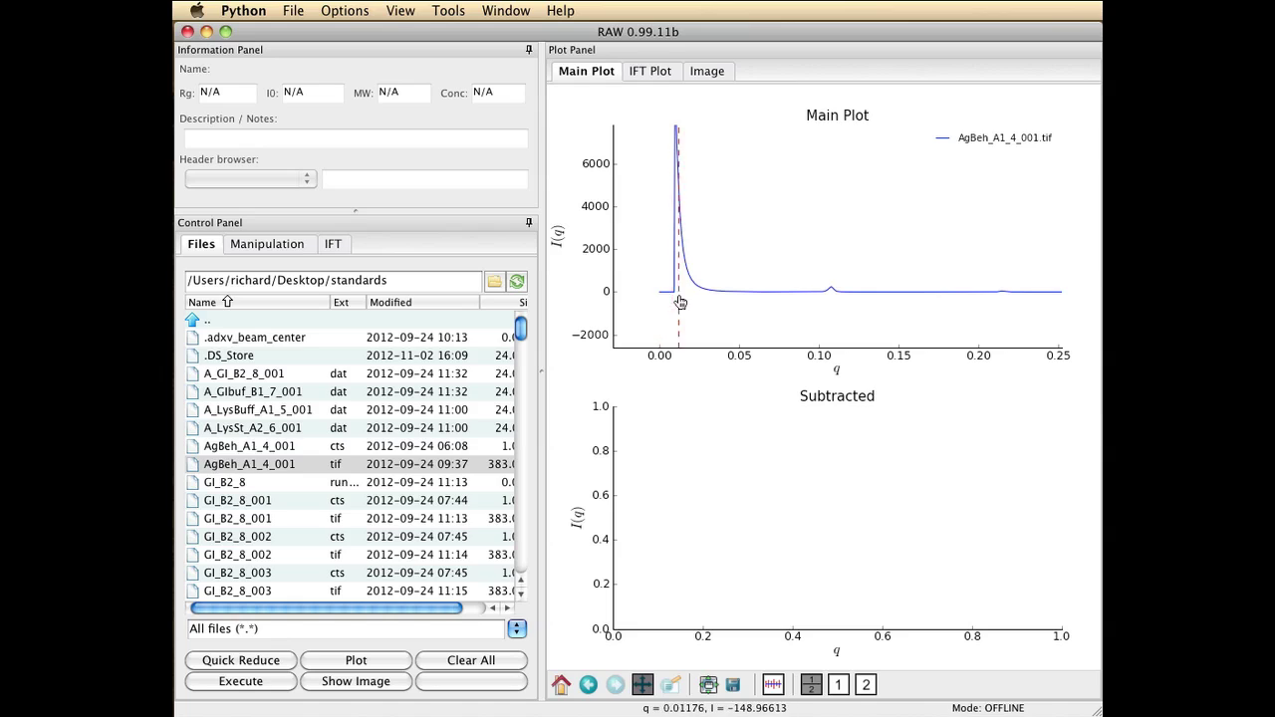
left_click_drag(779, 261, 765, 299)
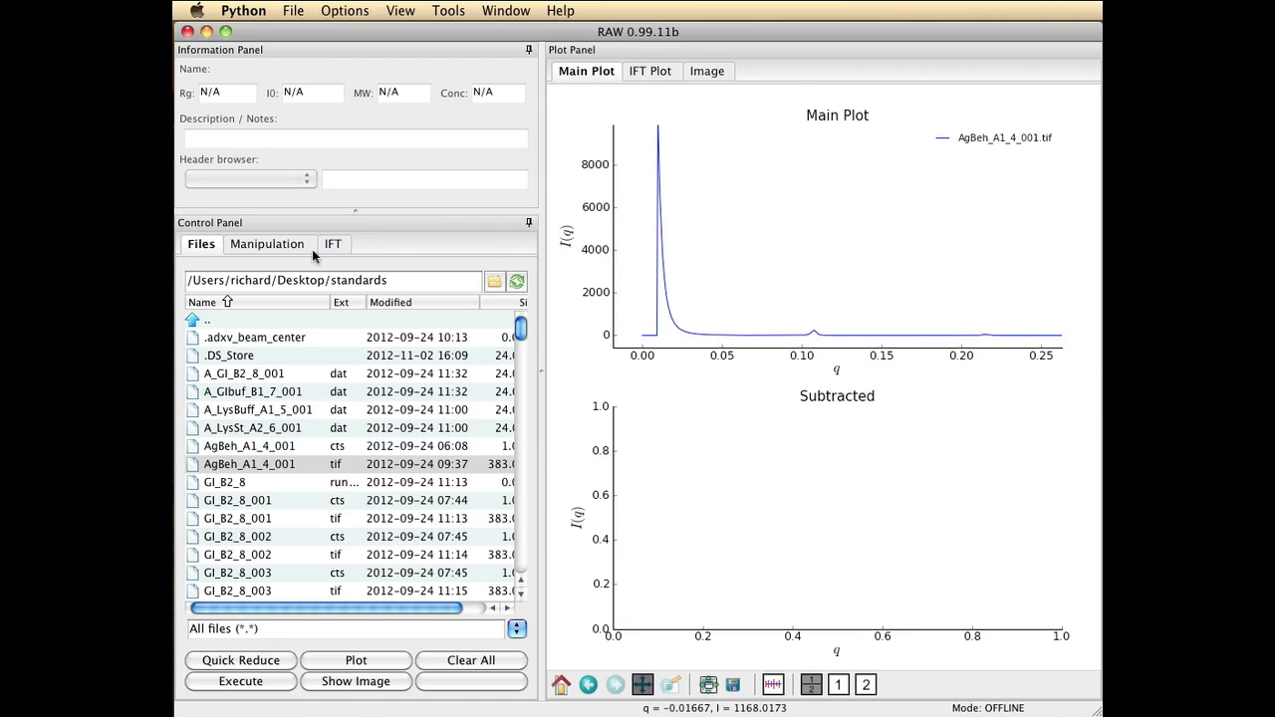
Step: Open the q, i and err data table for the AgBeh_A1_4_001.tif curve on the Manipulation tab
left_click(267, 245)
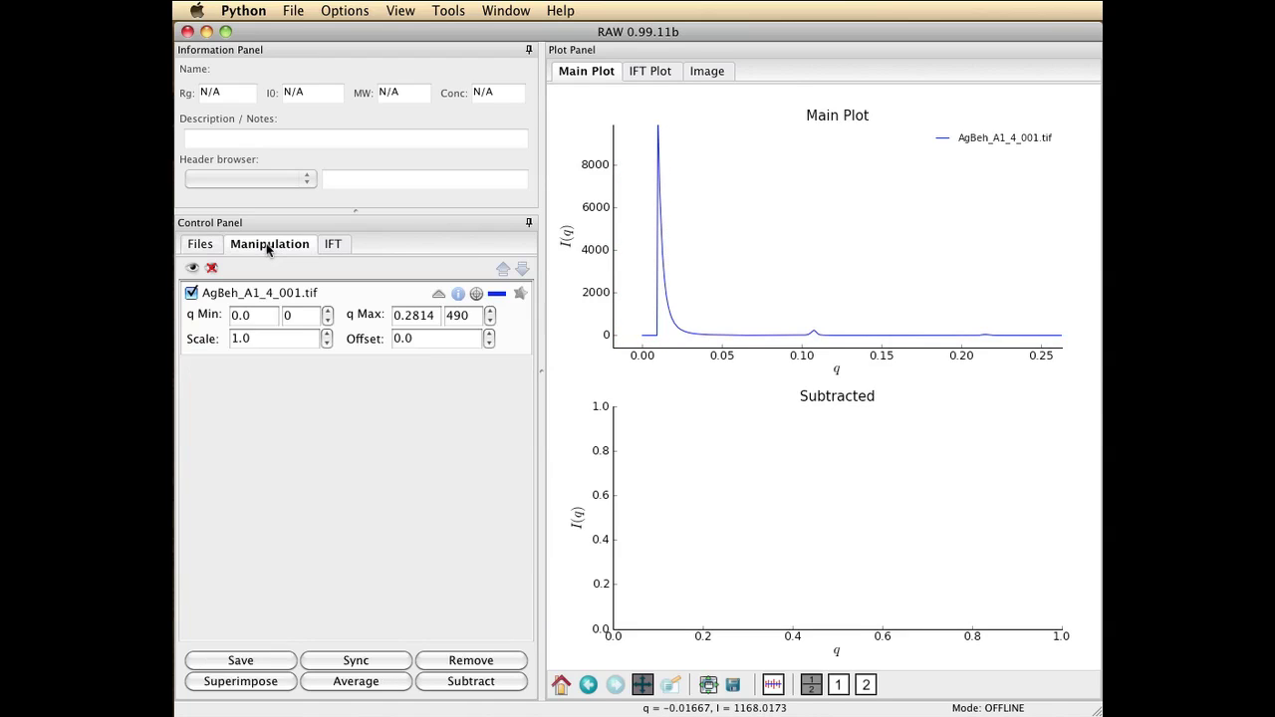
left_click(331, 292)
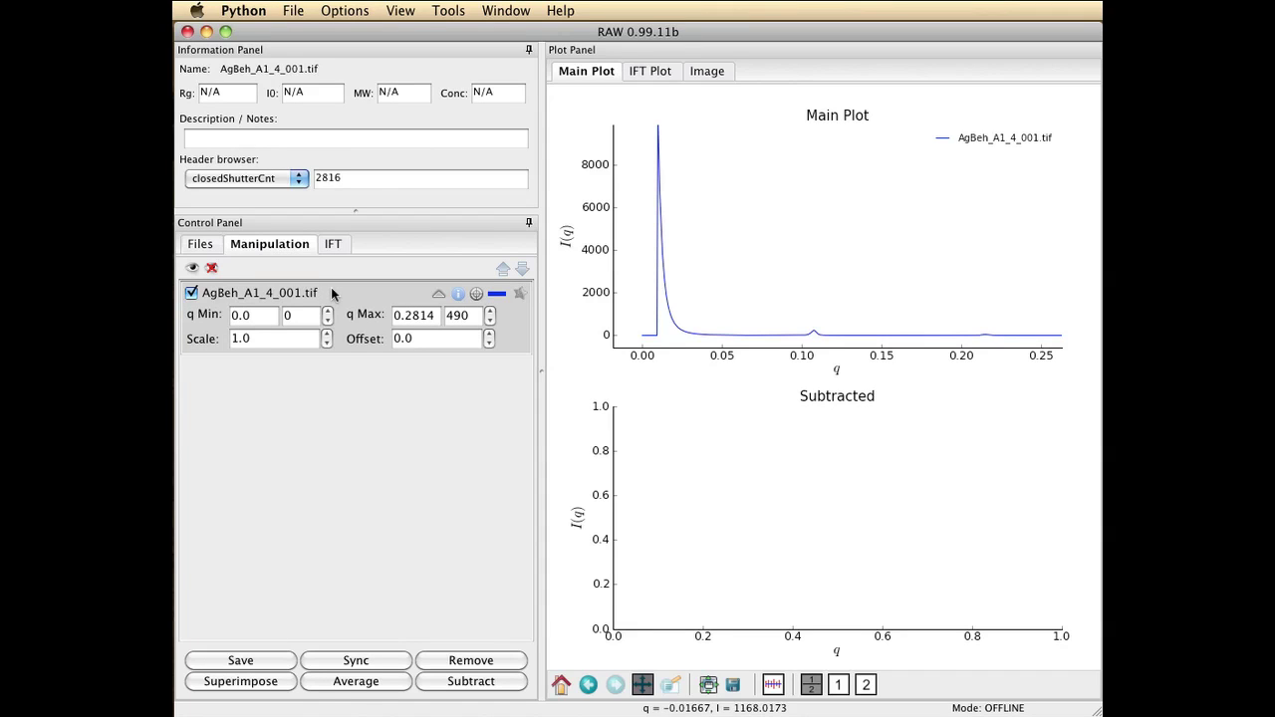
right_click(332, 290)
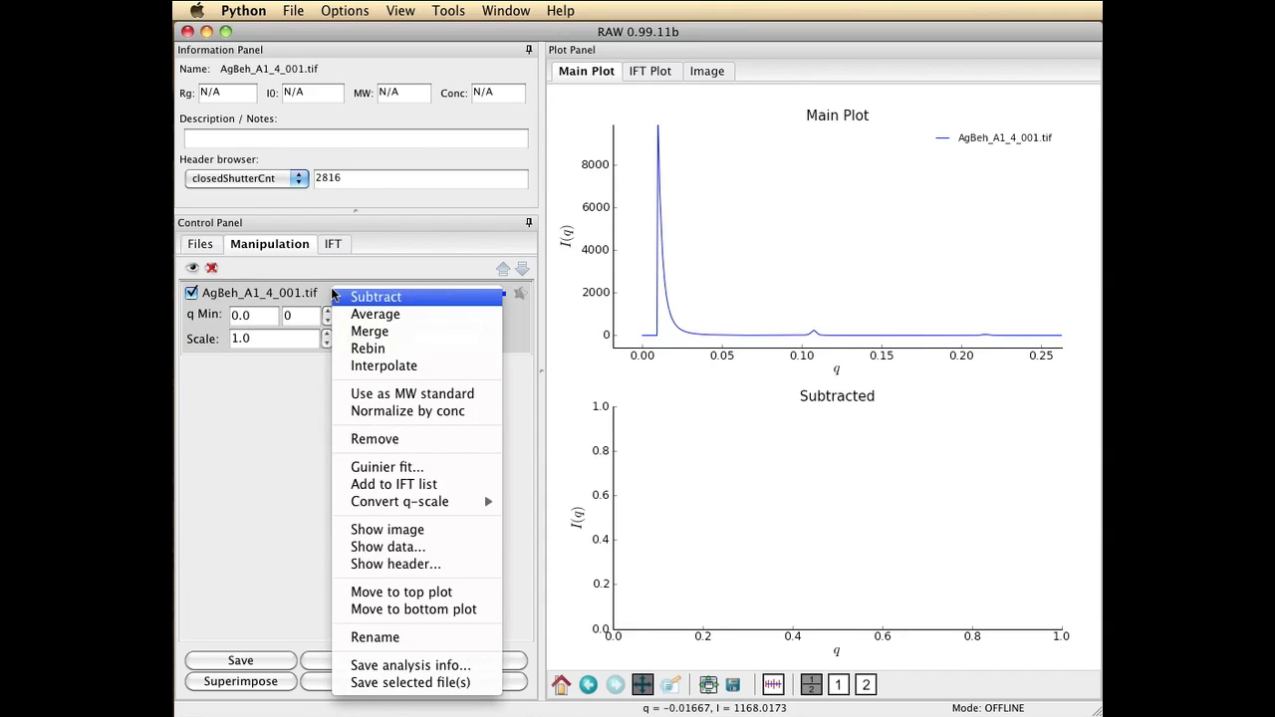
left_click(373, 549)
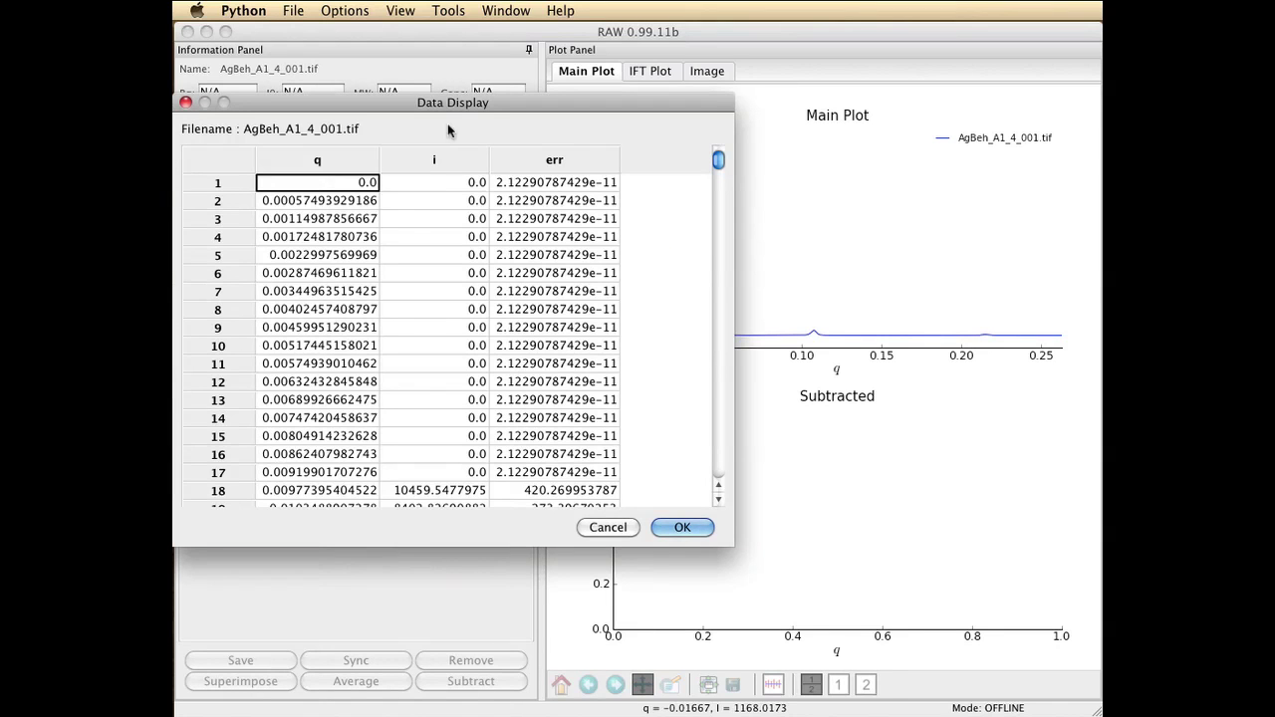
left_click_drag(423, 105, 503, 107)
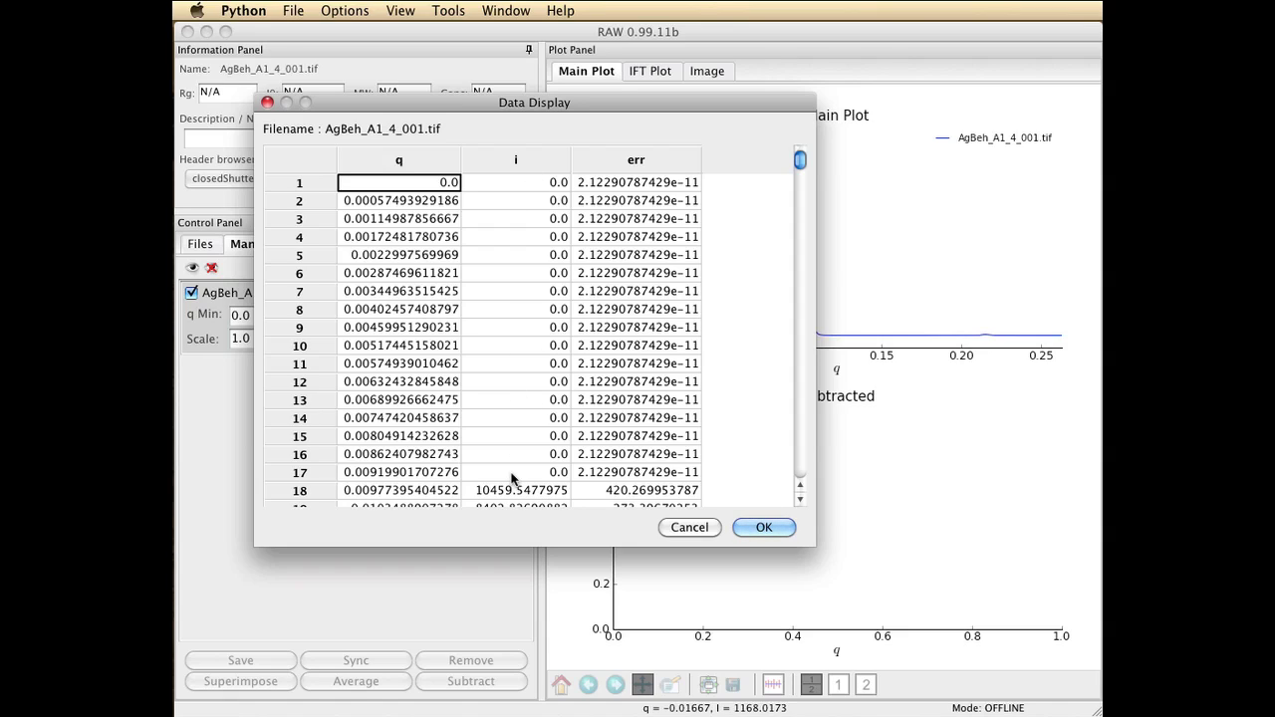
Step: Close the data table and set Calibration's 'Start plots at q-point number' to 17, applied
left_click(759, 526)
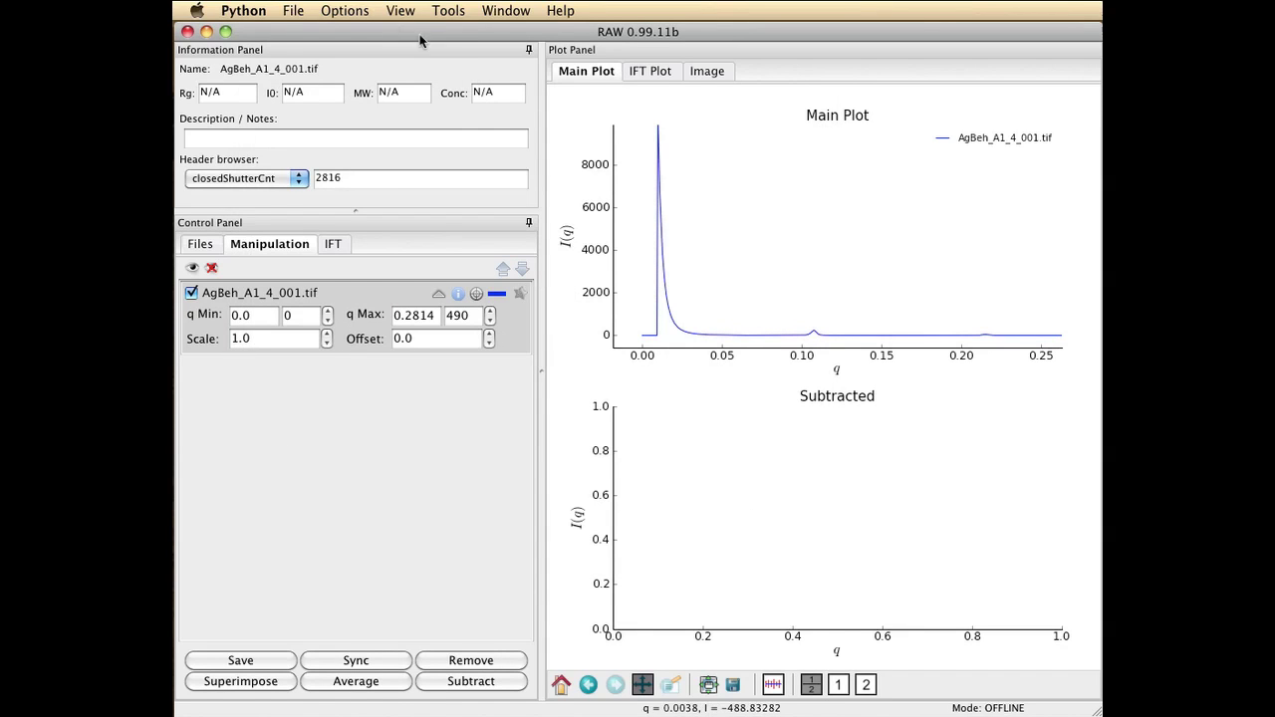
left_click(351, 10)
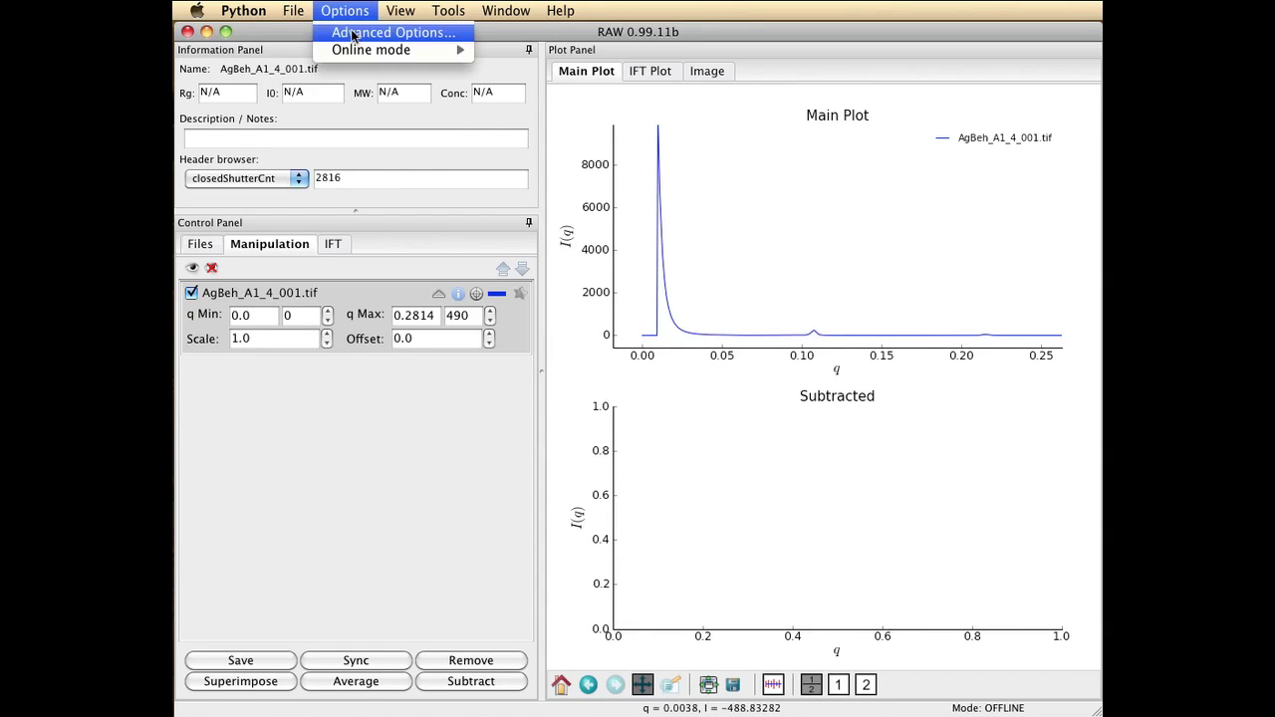
left_click(351, 33)
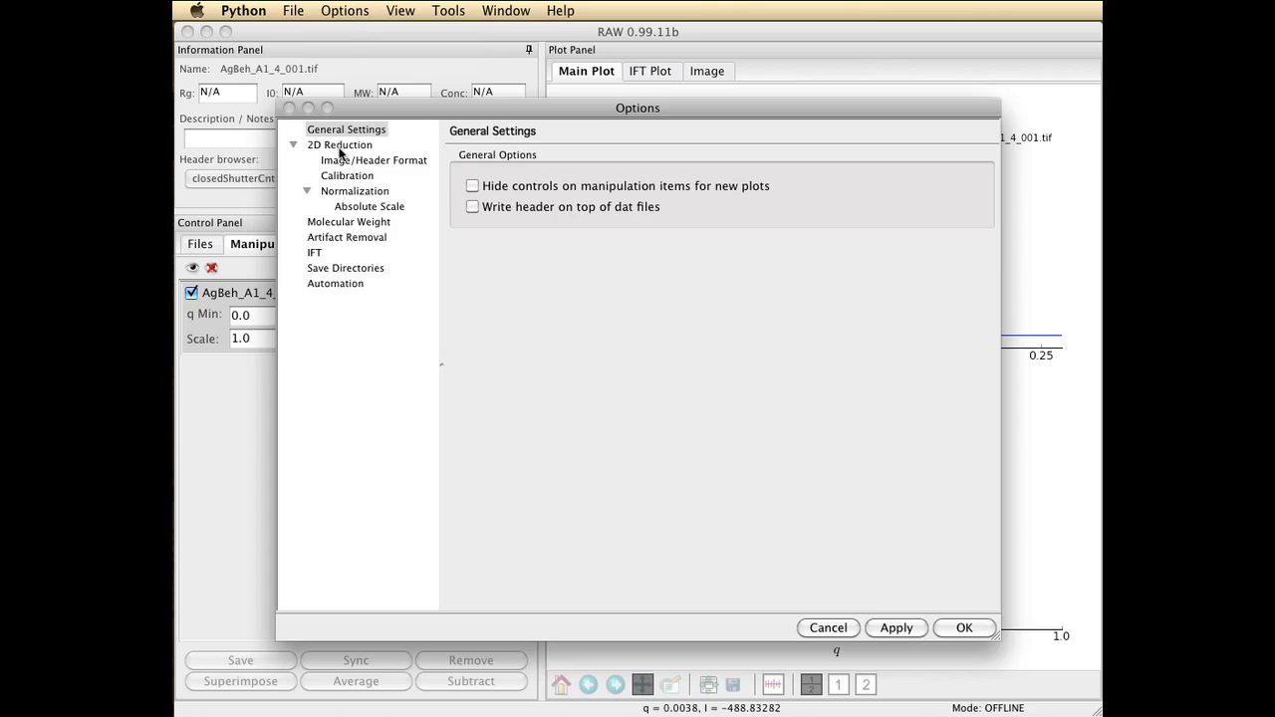
left_click(347, 175)
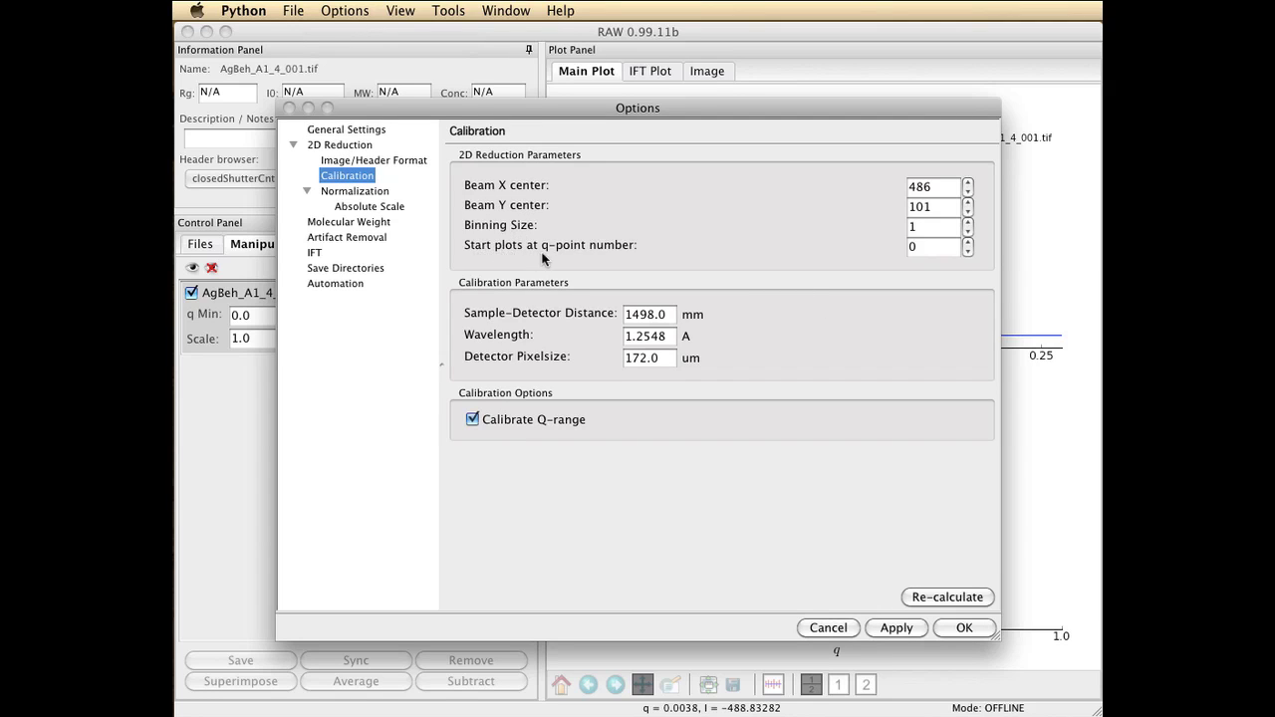
left_click(932, 248)
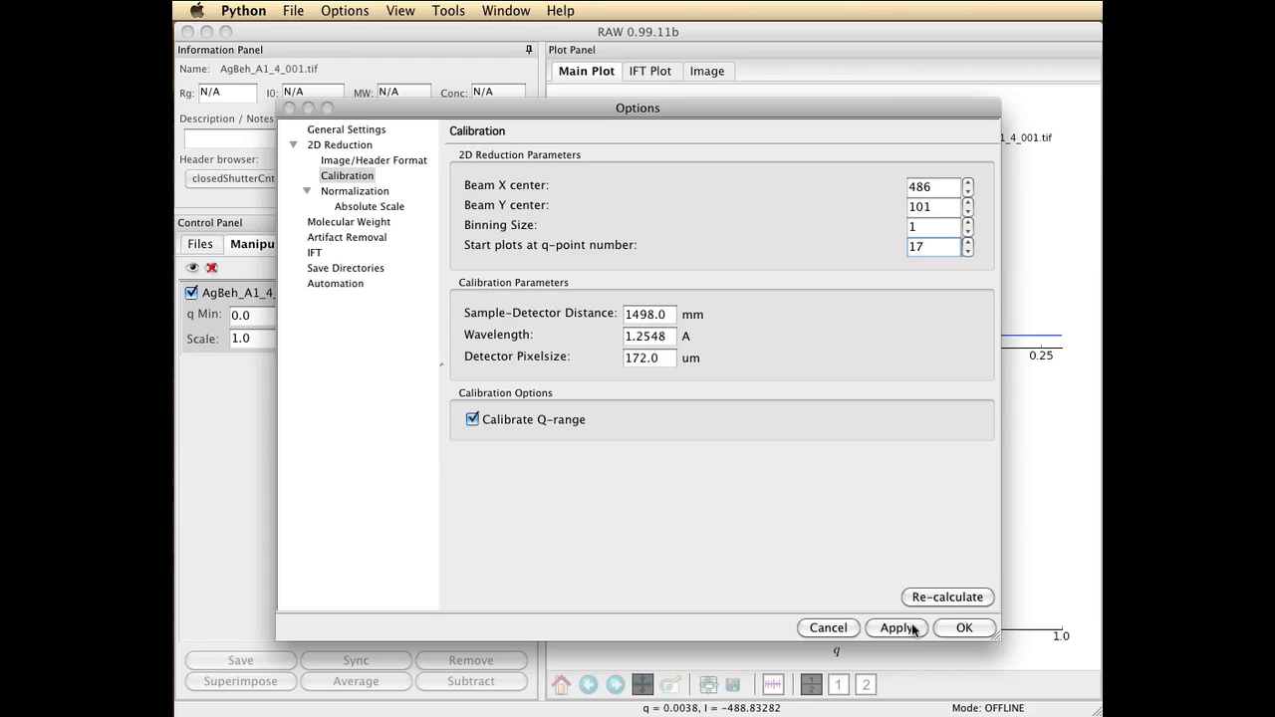
left_click(969, 628)
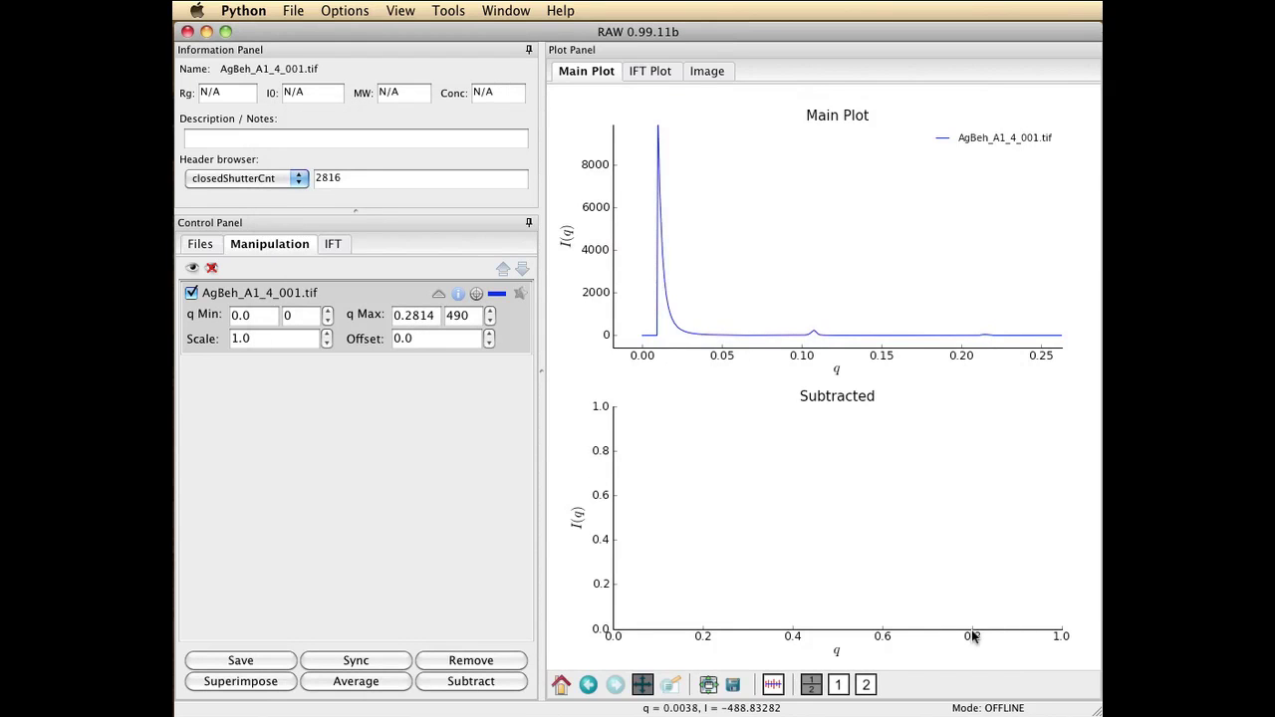
Step: Recheck the AgBeh data table, clear all curves, and replot AgBeh_A1_4_001.tif
right_click(352, 300)
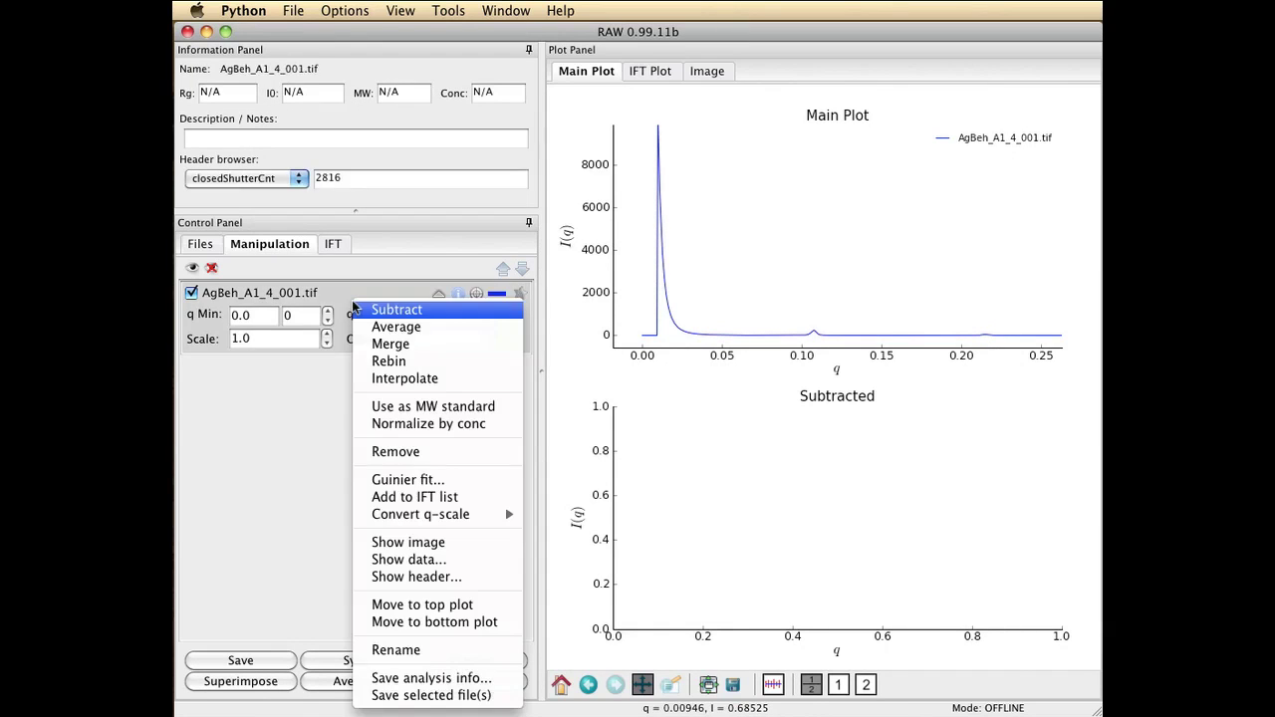
left_click(402, 558)
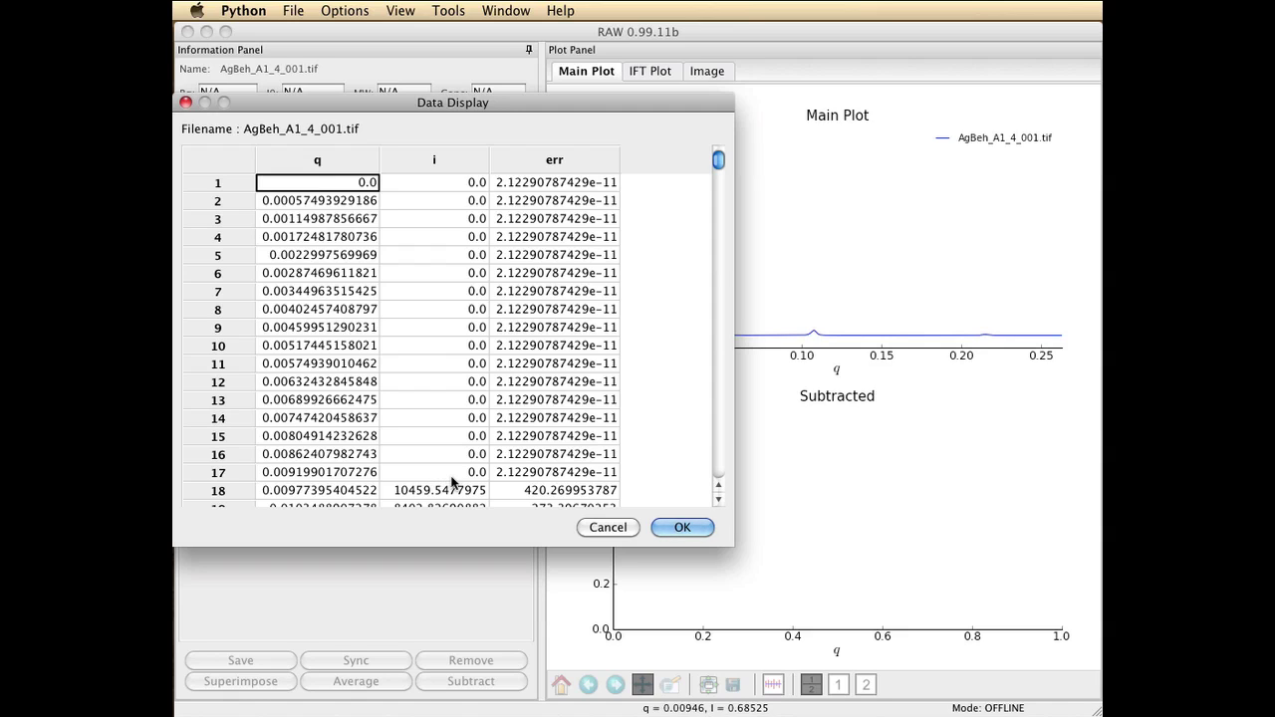
left_click(680, 528)
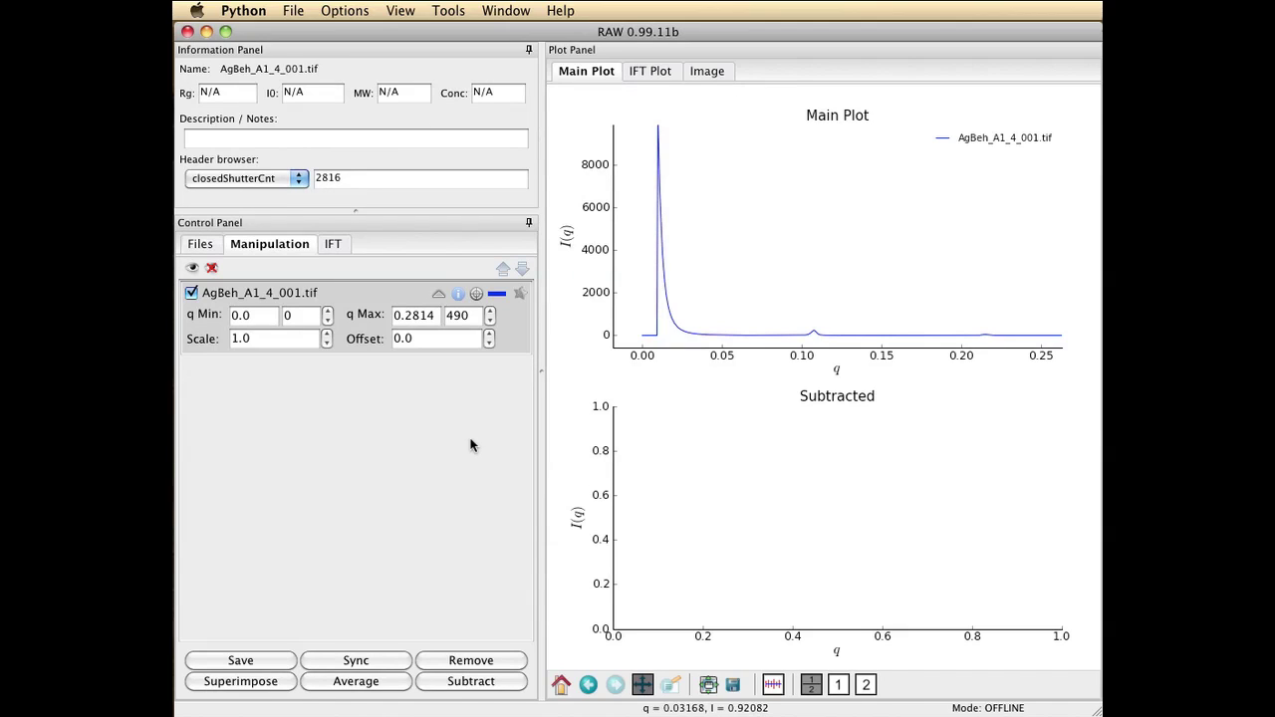
left_click(199, 246)
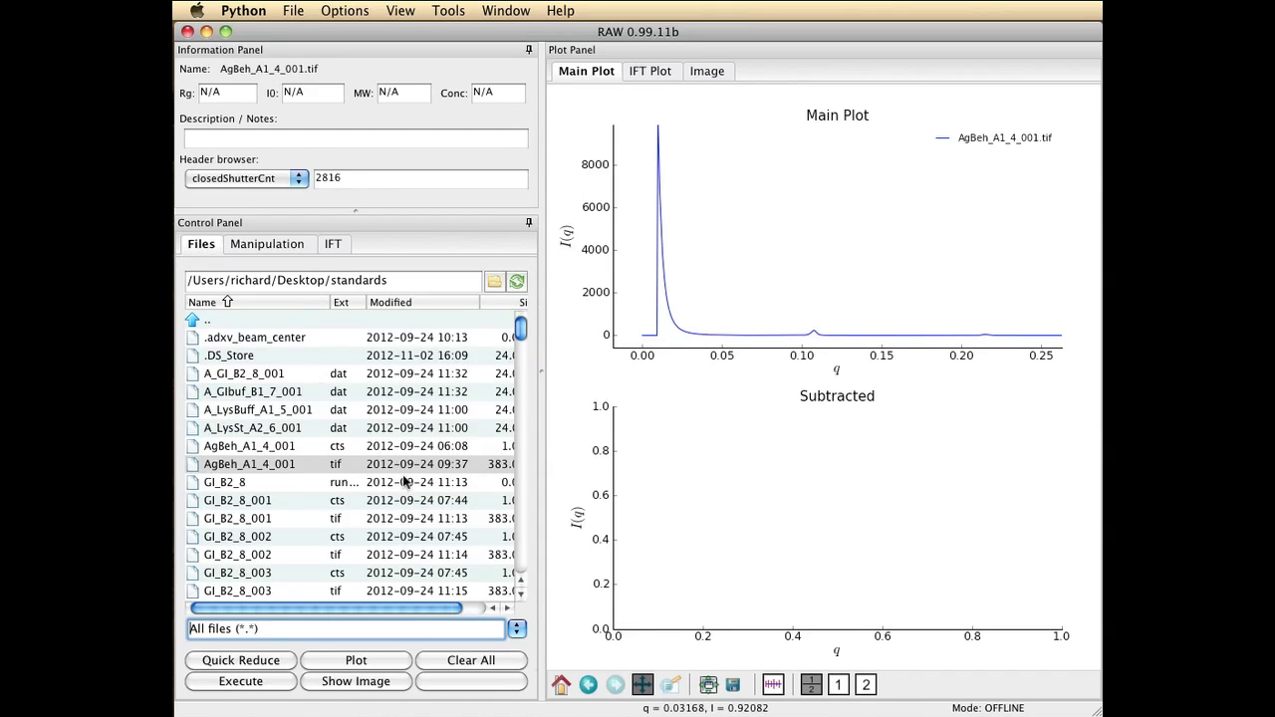
left_click(511, 664)
left_click(1175, 311)
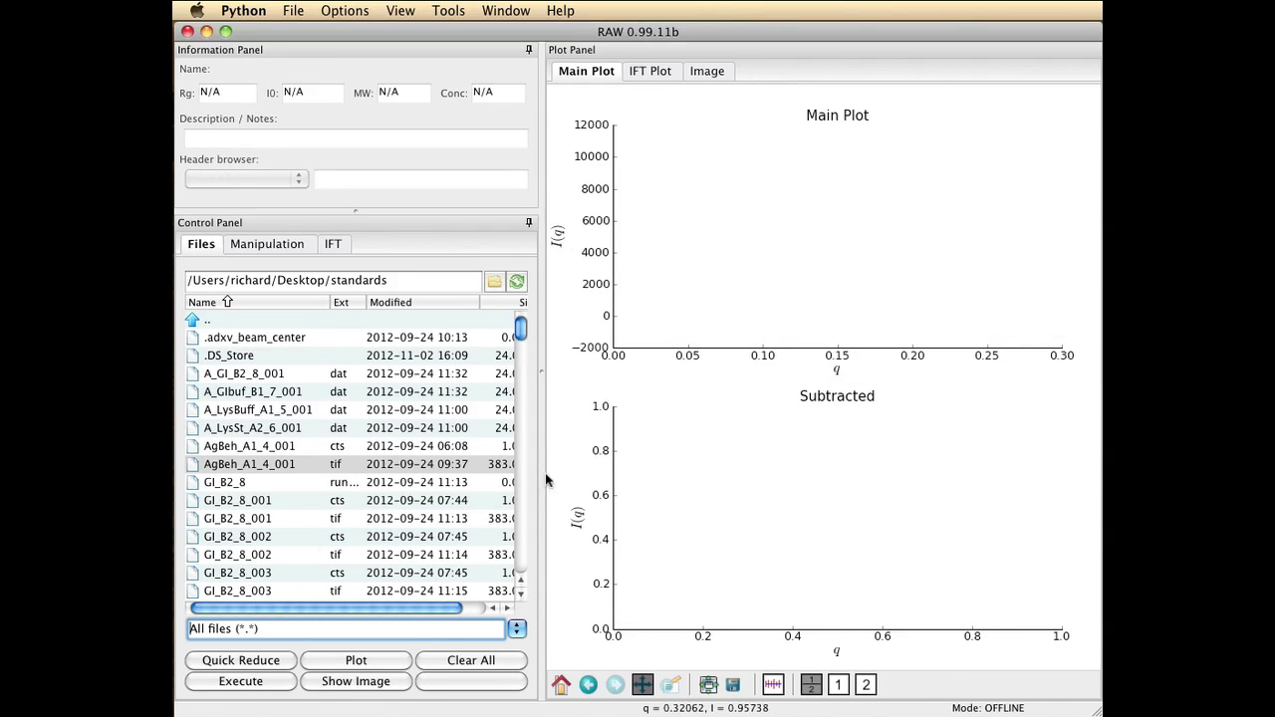
double_click(288, 464)
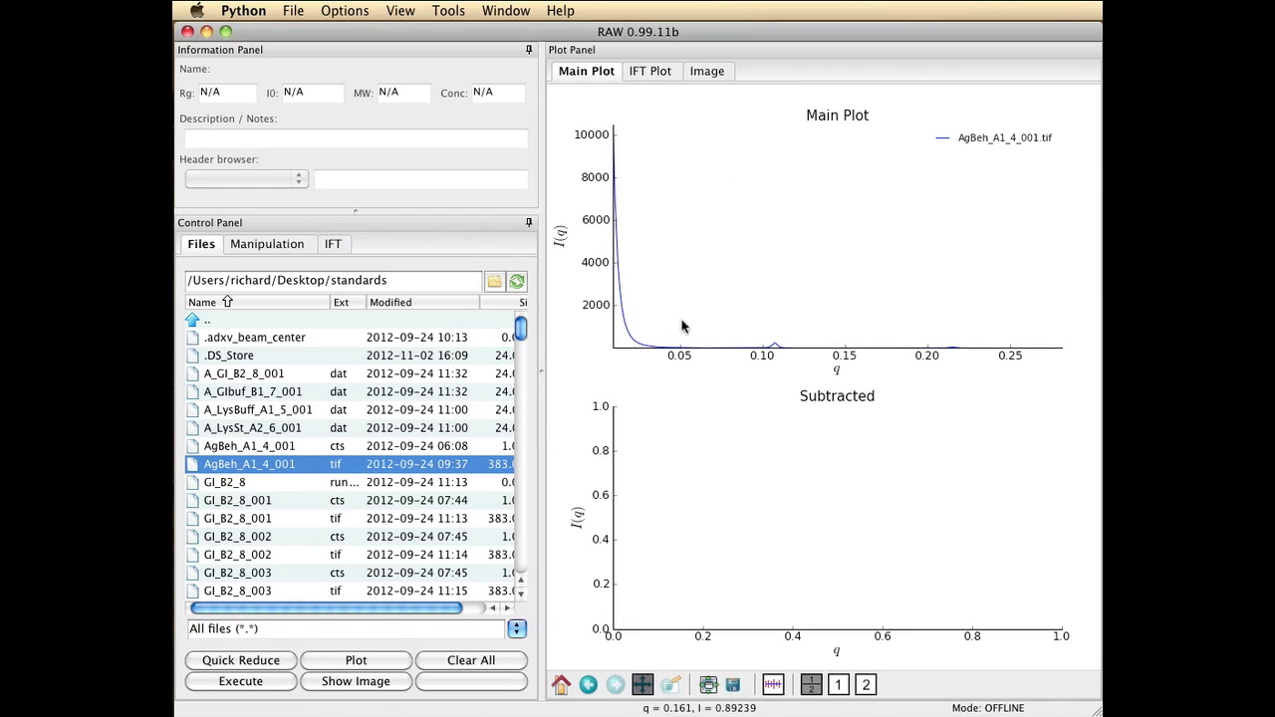
Step: Zoom into the curve's low-q start to inspect the first points, then reset the view
left_click_drag(677, 289, 1045, 269)
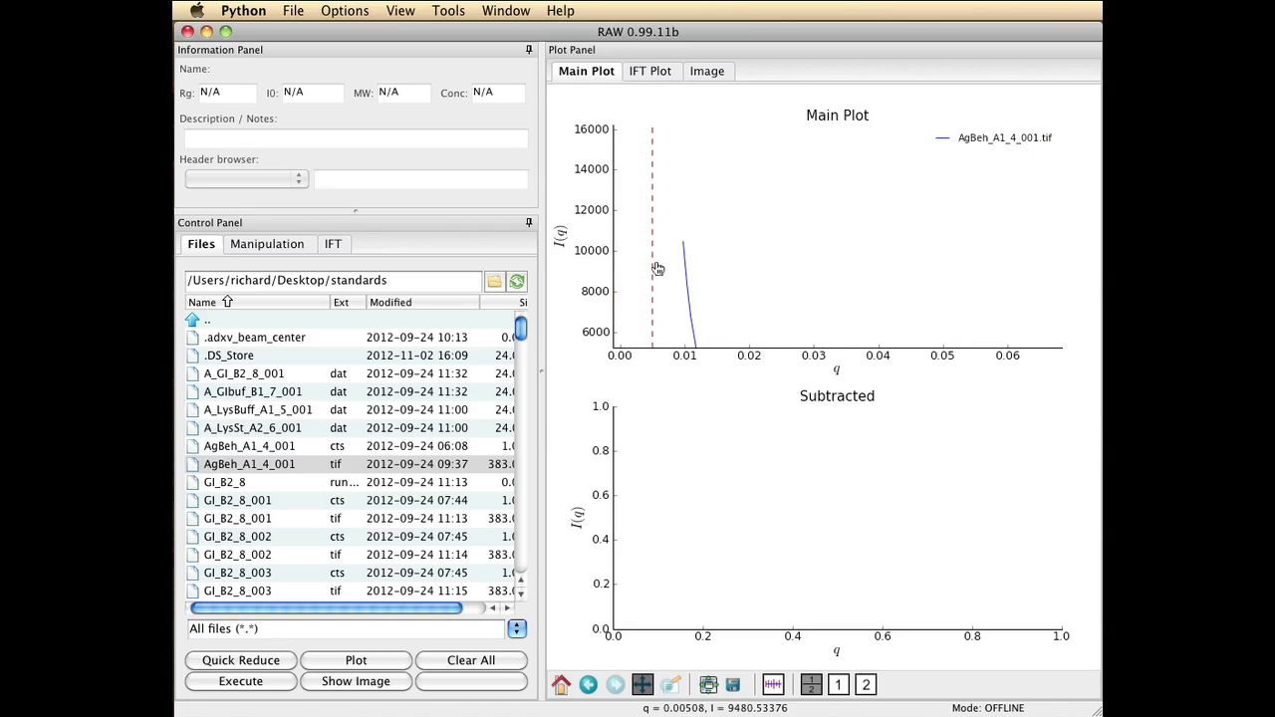
left_click_drag(657, 269, 711, 250)
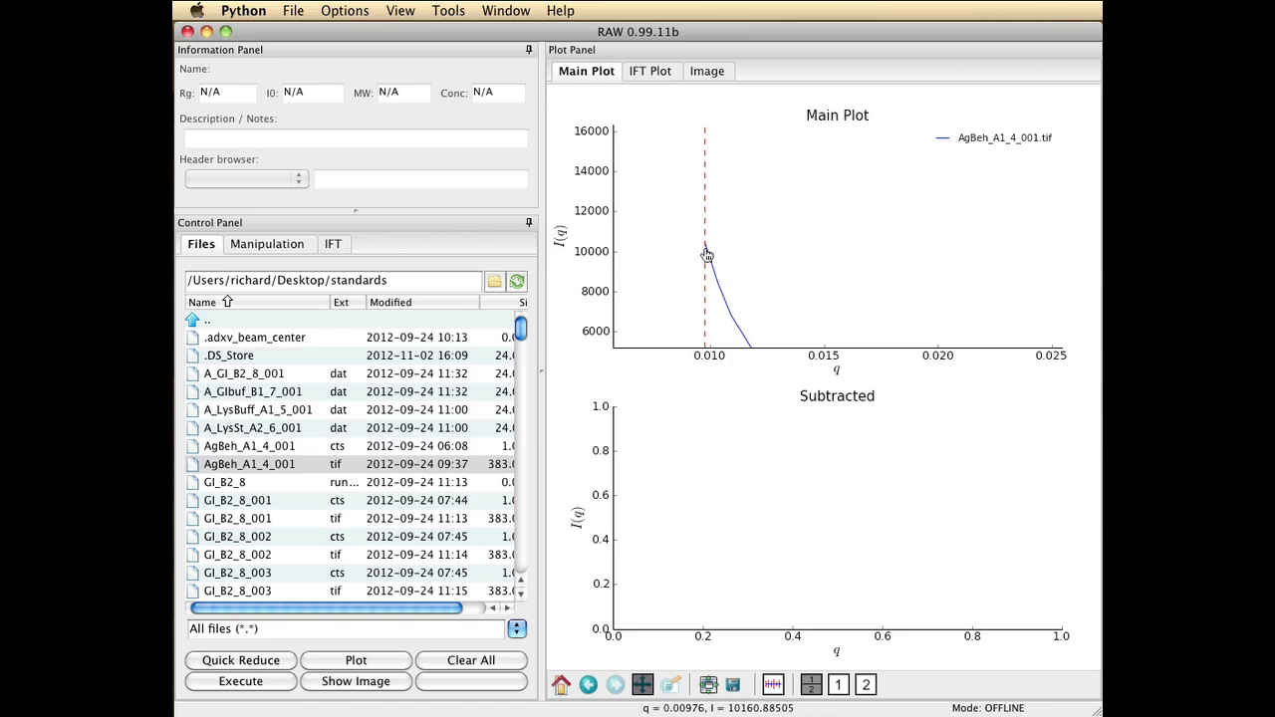
left_click(560, 684)
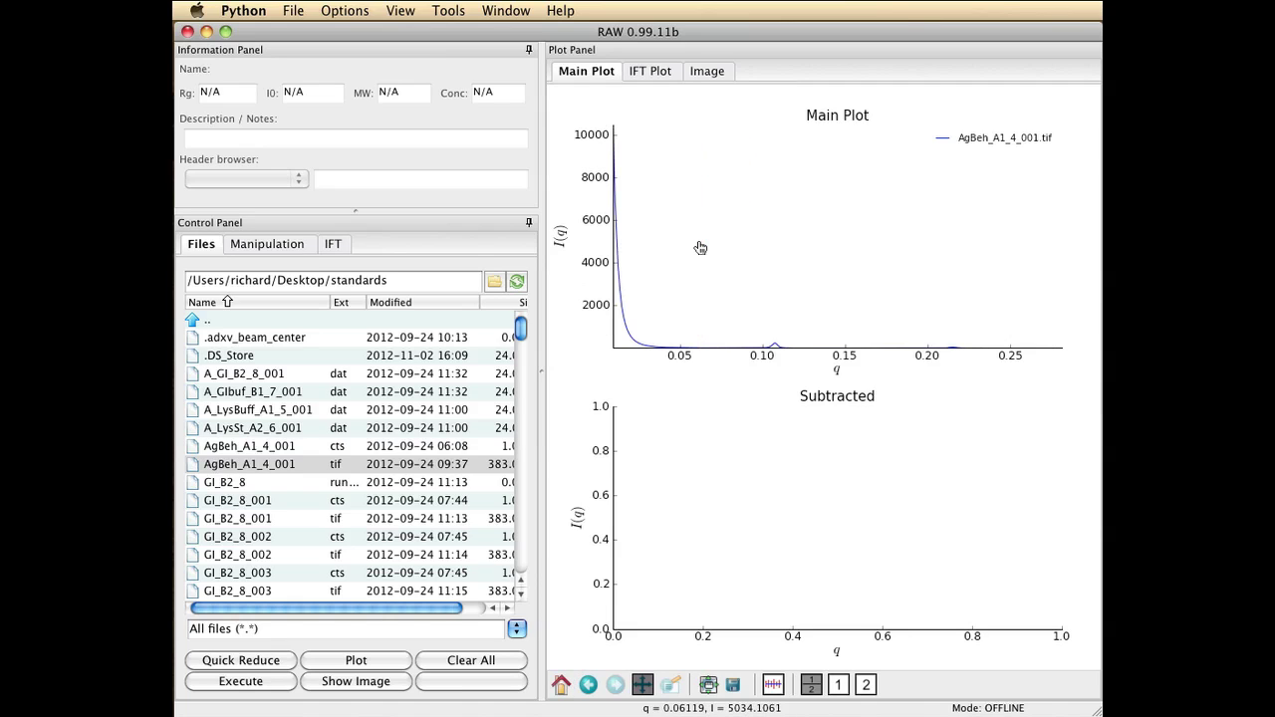
left_click(642, 684)
Step: Switch the Main Plot axes to Log-Lin for a logarithmic intensity axis
right_click(724, 180)
mouse_move(792, 186)
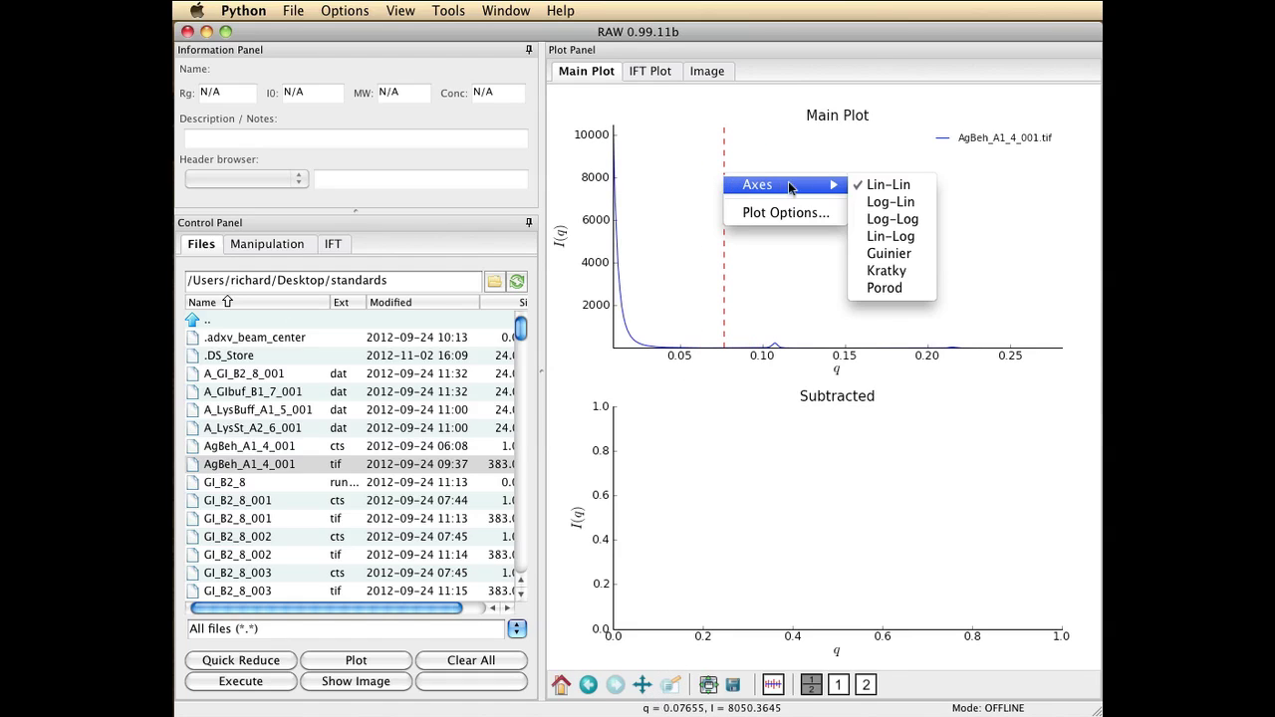
left_click(878, 203)
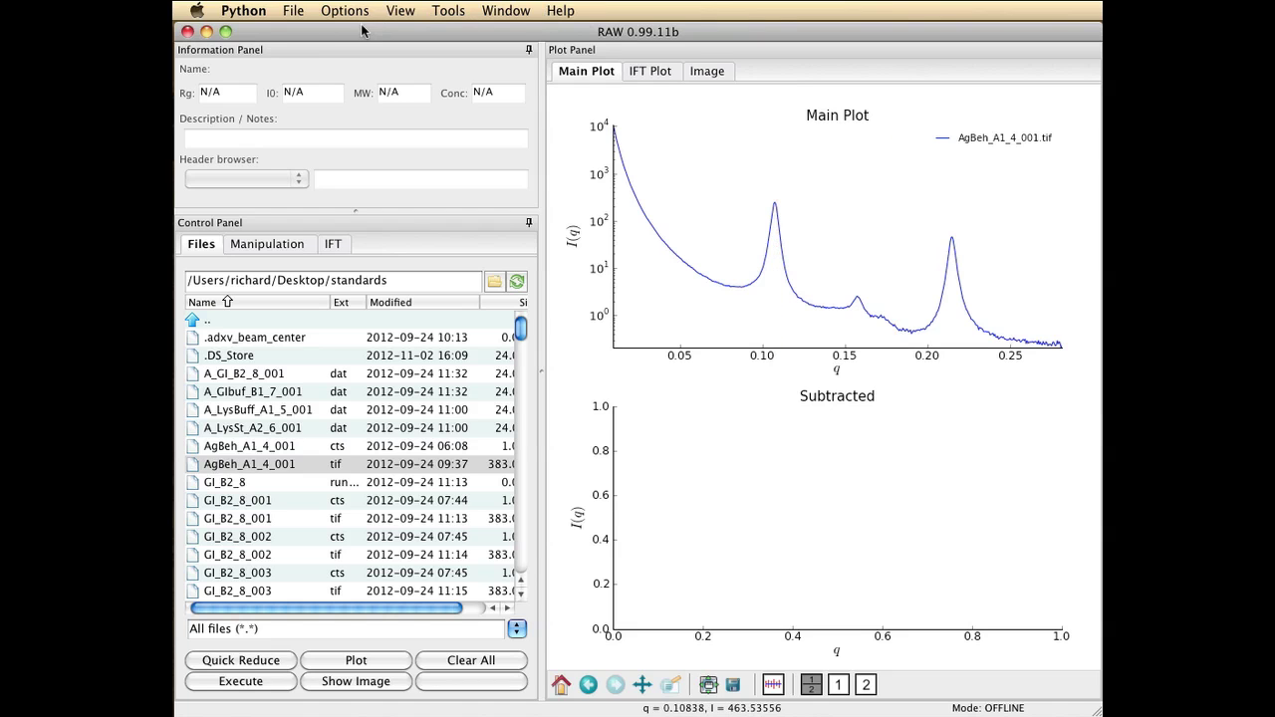
left_click_drag(362, 31, 368, 36)
Step: Save the current settings through File > Save Settings as the config file my_new.cfg
left_click(293, 12)
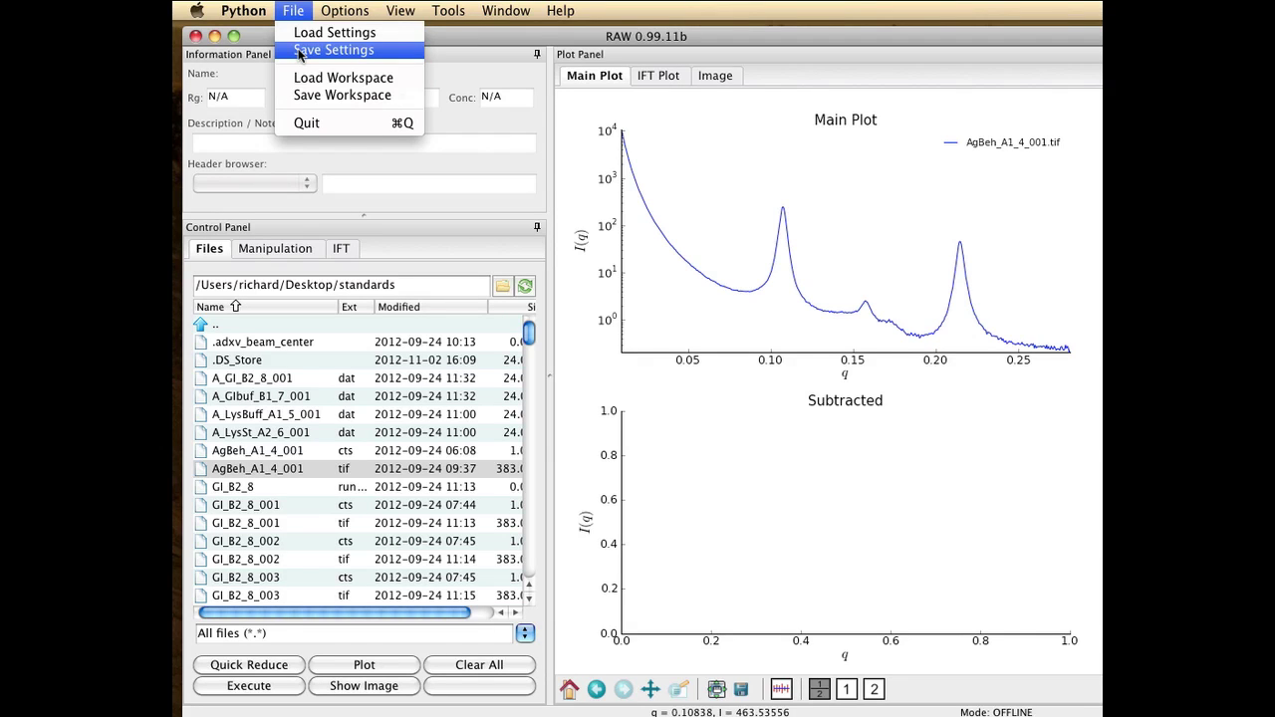
left_click(300, 53)
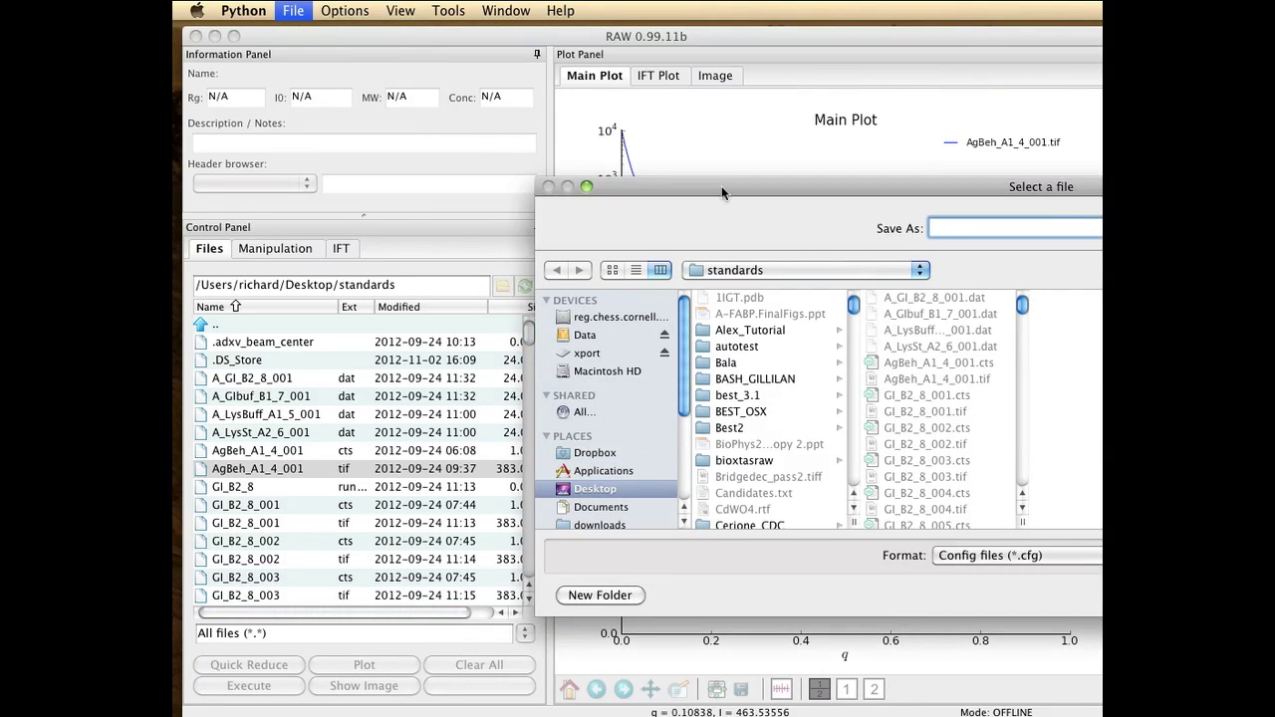
left_click_drag(721, 185, 403, 120)
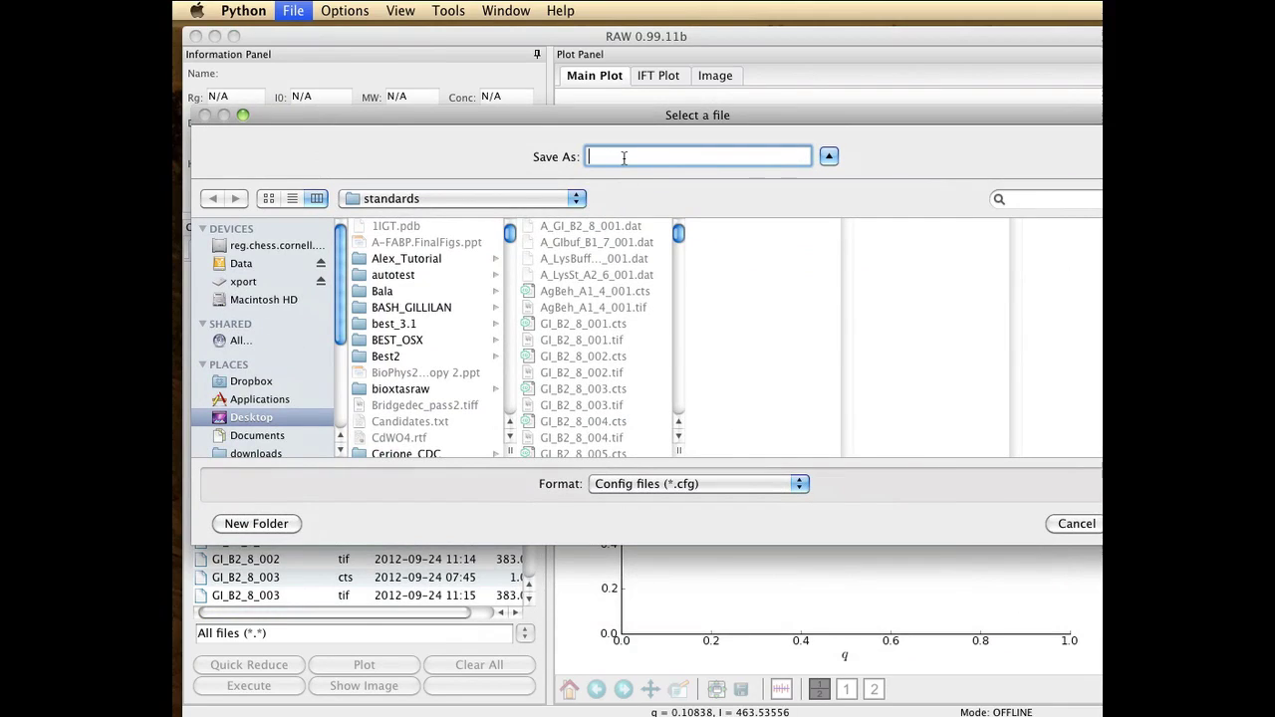
type("my_new.cfg")
key("Return")
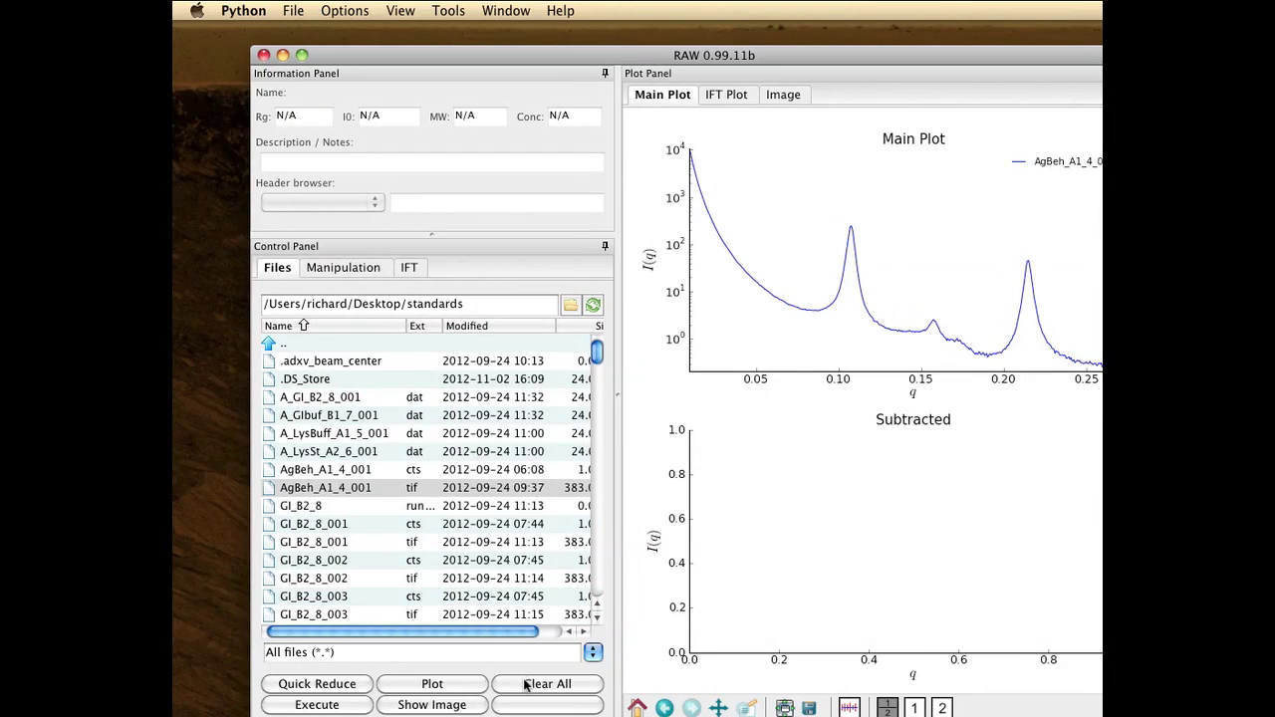
Step: Clear all curves and plot Glbuf_B1_7_001.tif and LysSt_A2_6_002.tif together
left_click(526, 681)
key("Return")
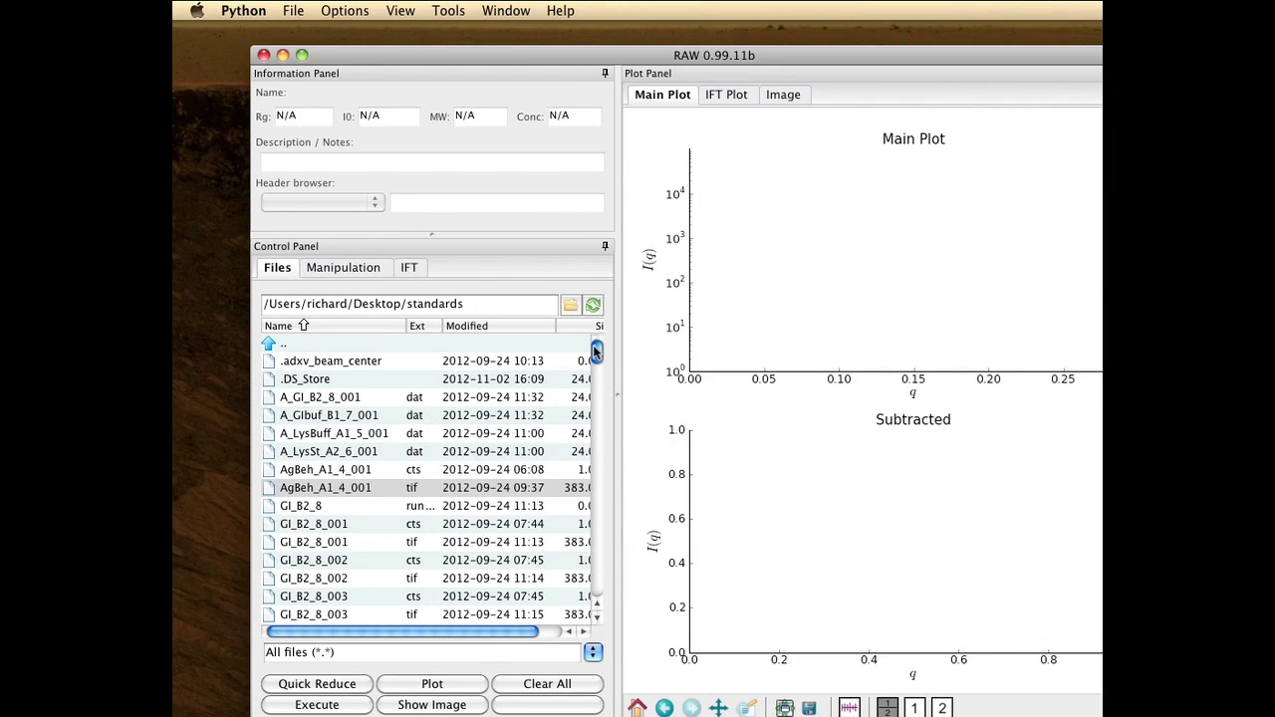
left_click_drag(595, 350, 593, 407)
double_click(315, 434)
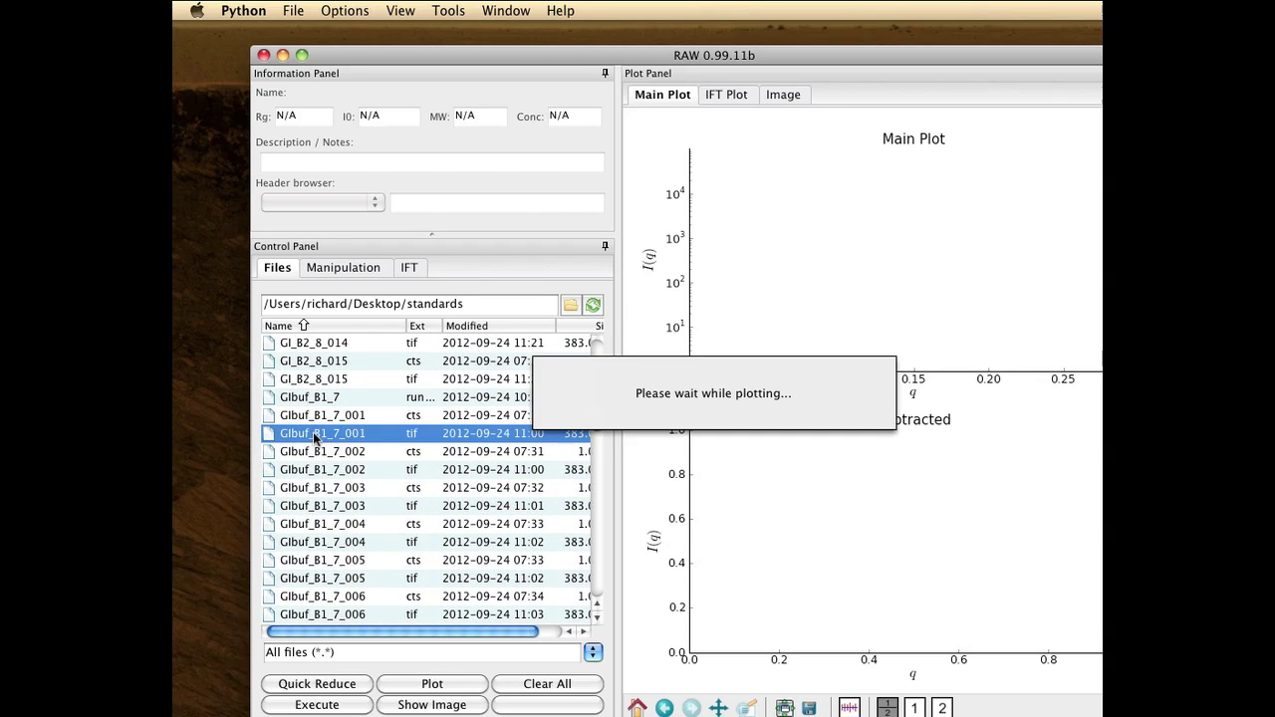
left_click_drag(591, 420, 597, 527)
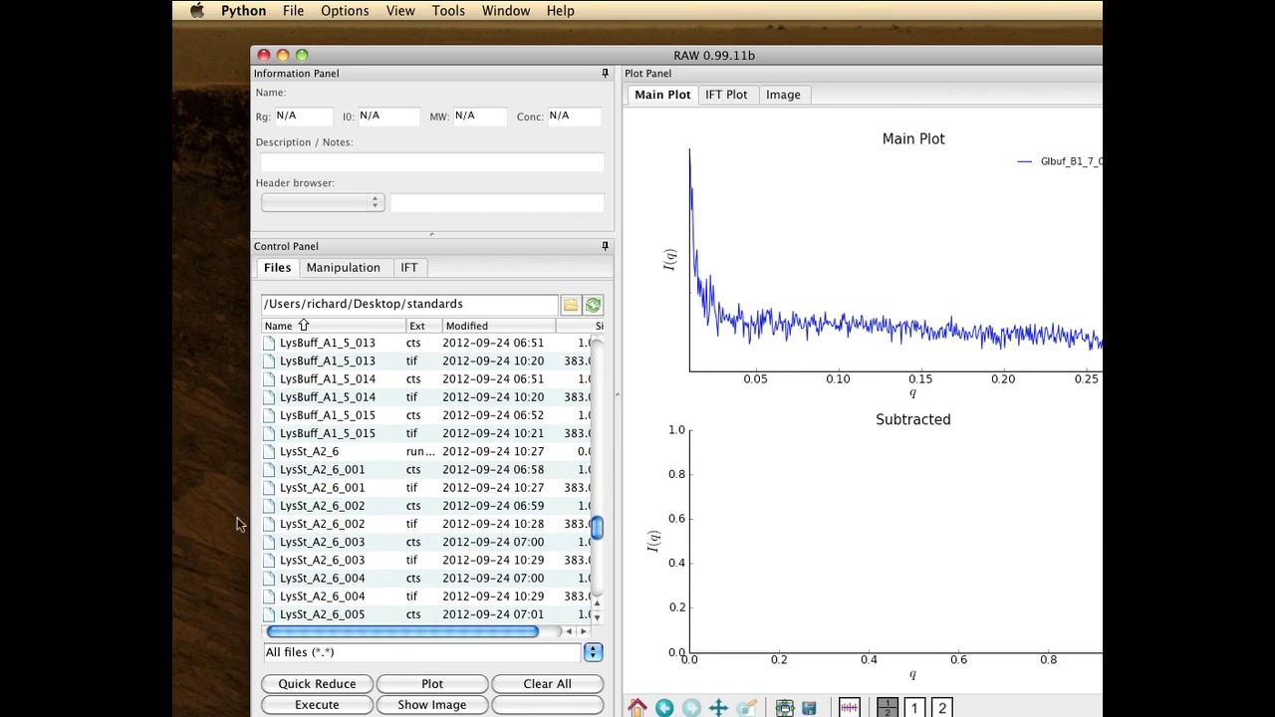
double_click(337, 524)
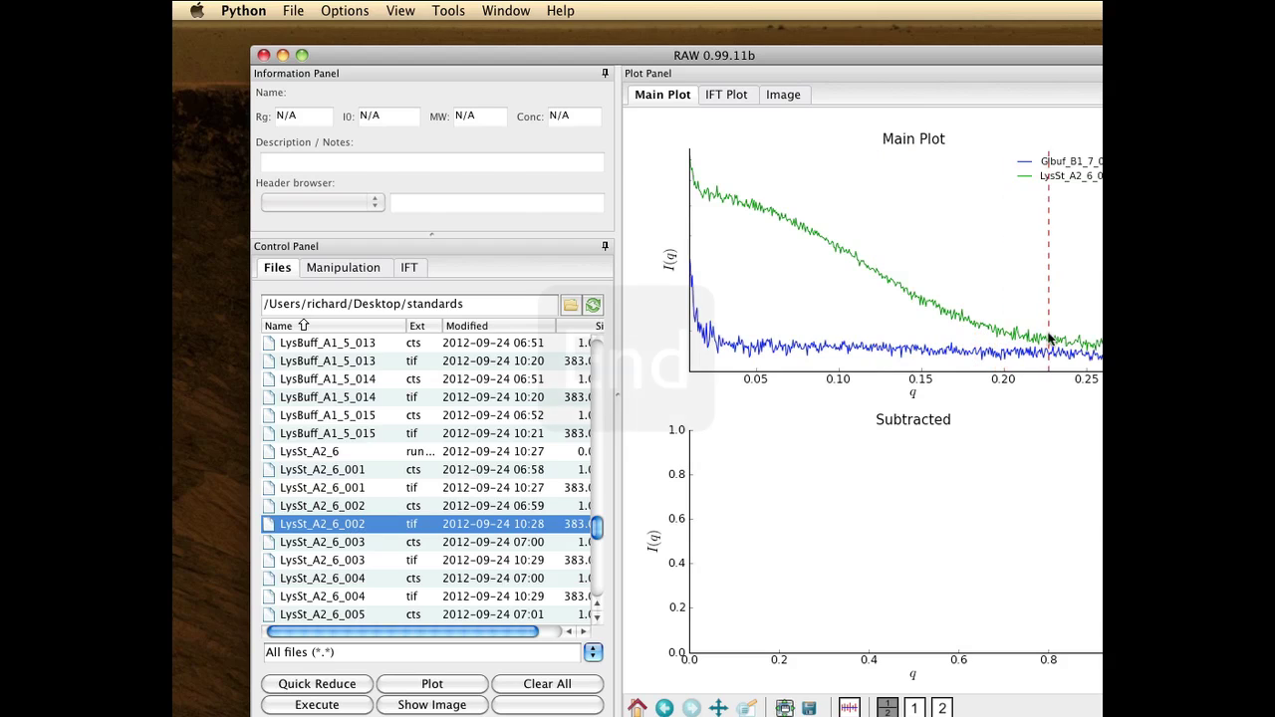